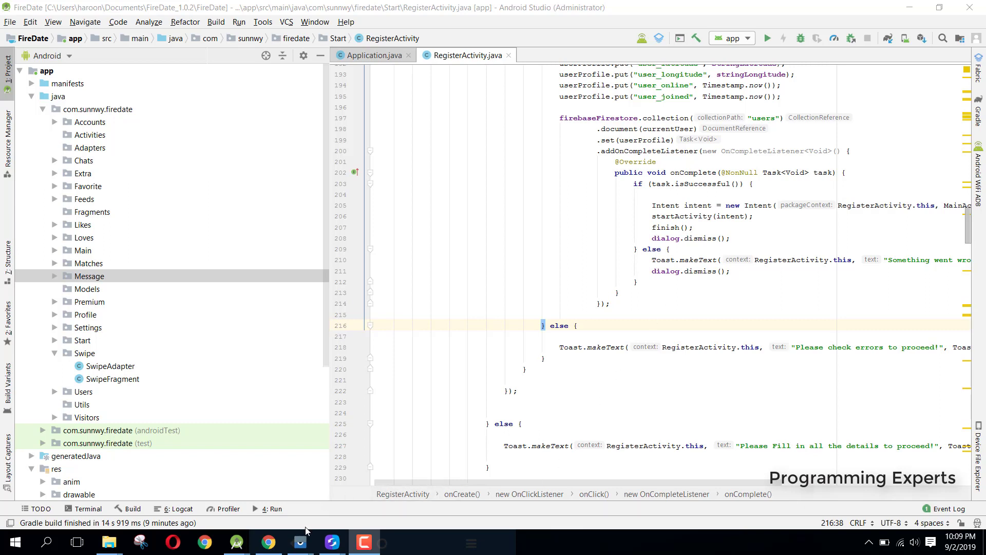
Mirror the SM J500H phone beside the emulator and launch Tinder on the phone
{"action": "left_click", "coordinate": [337, 492]}
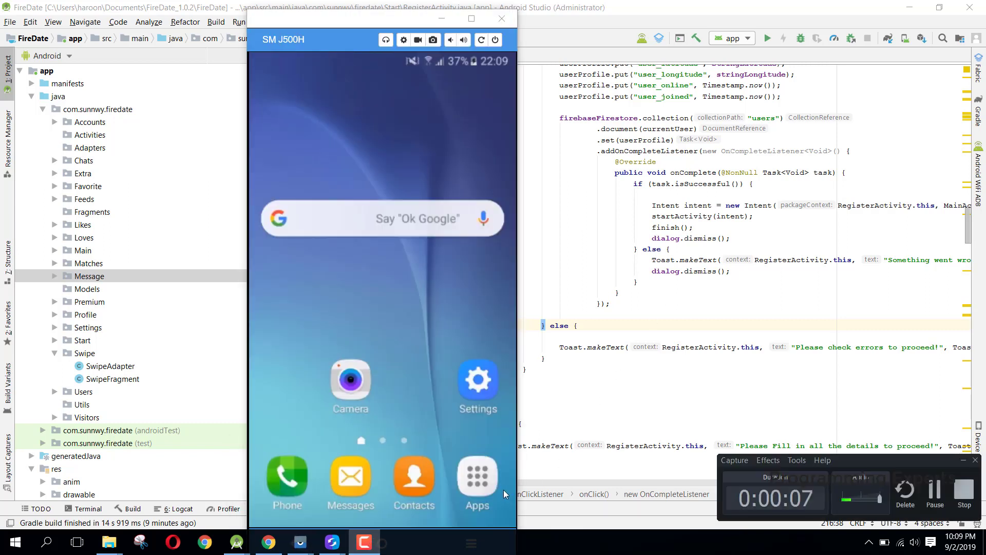
{"action": "mouse_move", "coordinate": [333, 543]}
{"action": "left_click", "coordinate": [385, 490]}
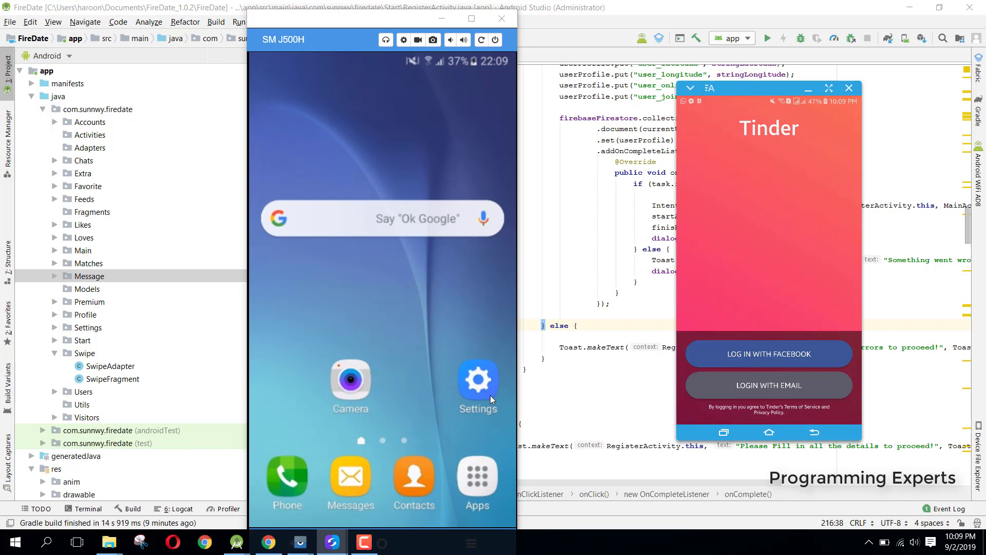
{"action": "left_click", "coordinate": [476, 468]}
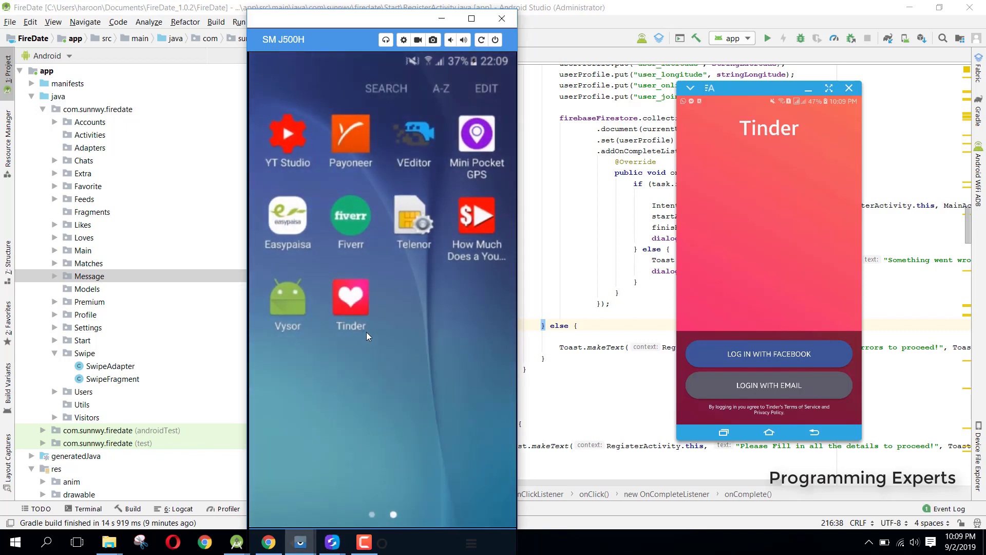
{"action": "left_click", "coordinate": [355, 310]}
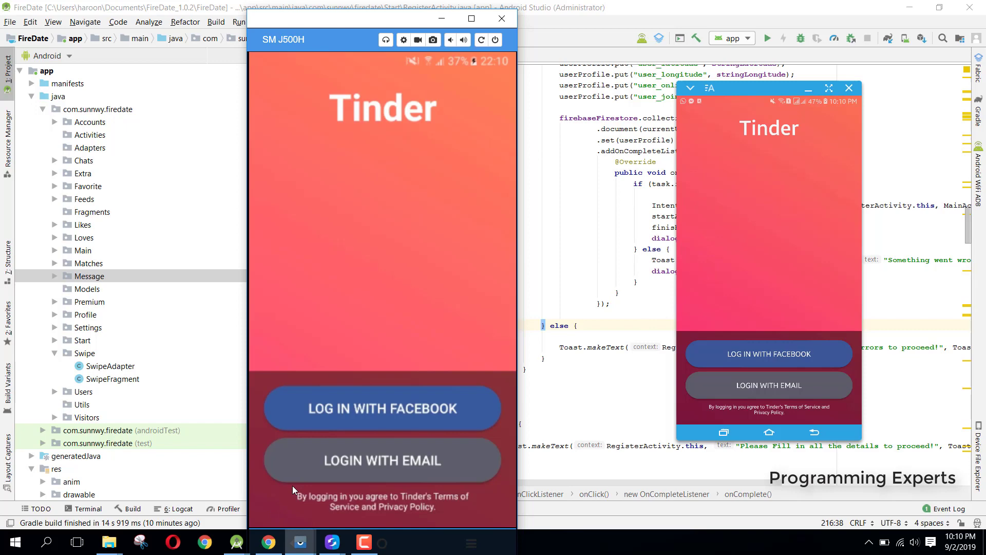
Check the empty Firestore database in Chrome, then minimize the browser
{"action": "left_click", "coordinate": [268, 542]}
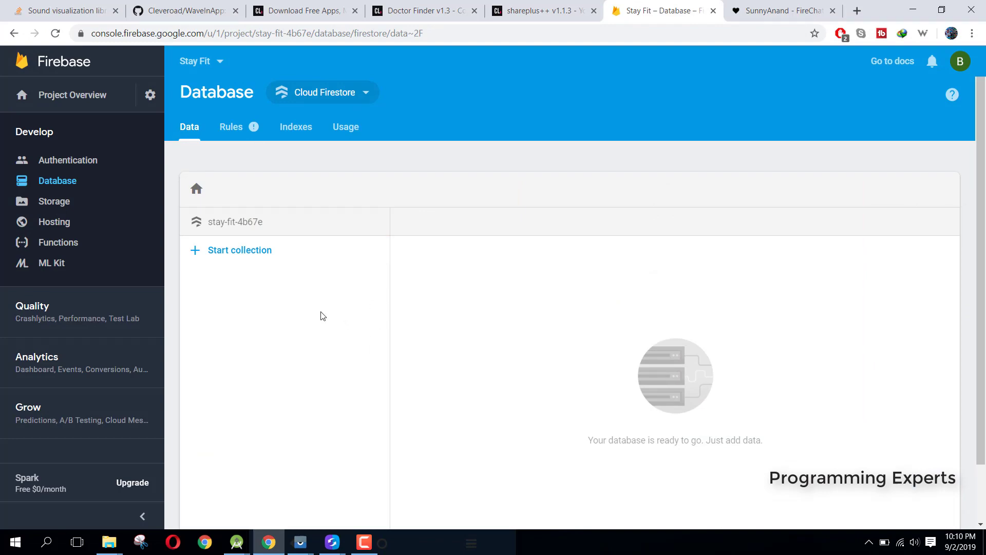
{"action": "left_click", "coordinate": [268, 542]}
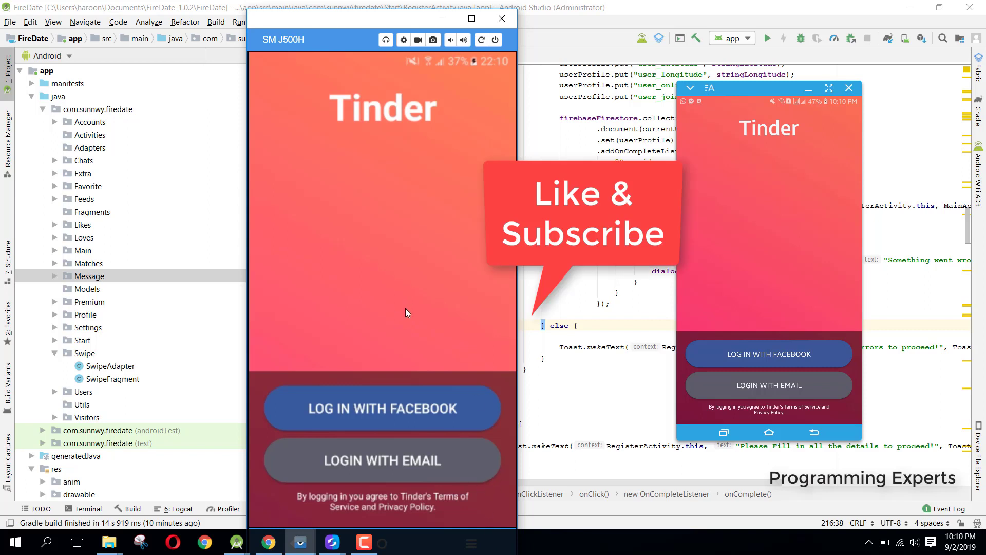
Choose email login on both phones, open the registration form and enter the first name
{"action": "left_click", "coordinate": [360, 462]}
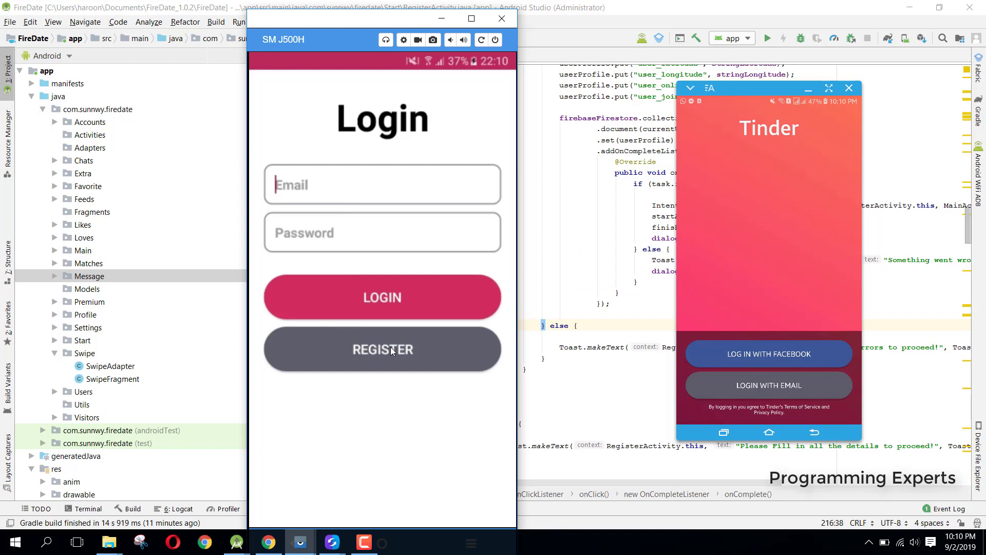
{"action": "left_click", "coordinate": [802, 386]}
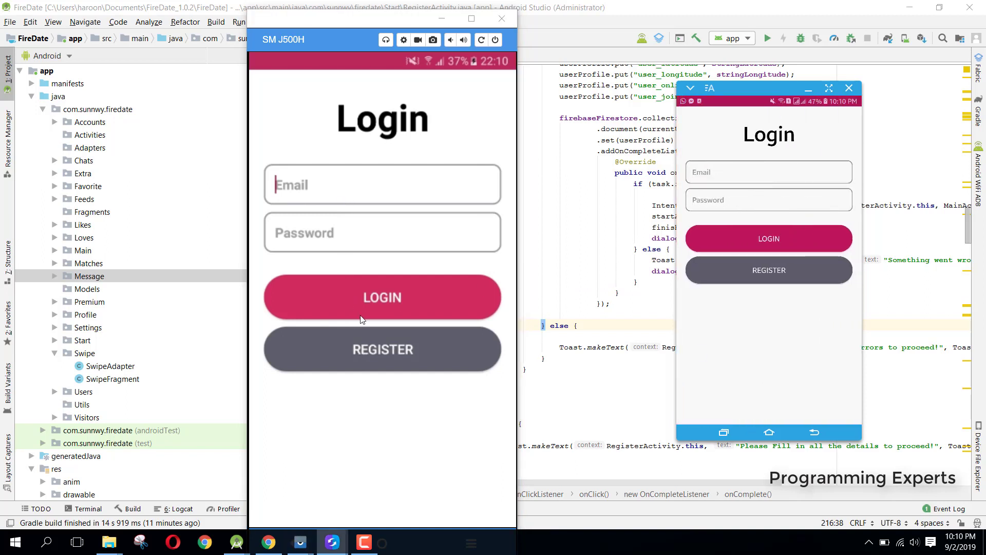
{"action": "left_click", "coordinate": [382, 348]}
{"action": "left_click", "coordinate": [363, 185]}
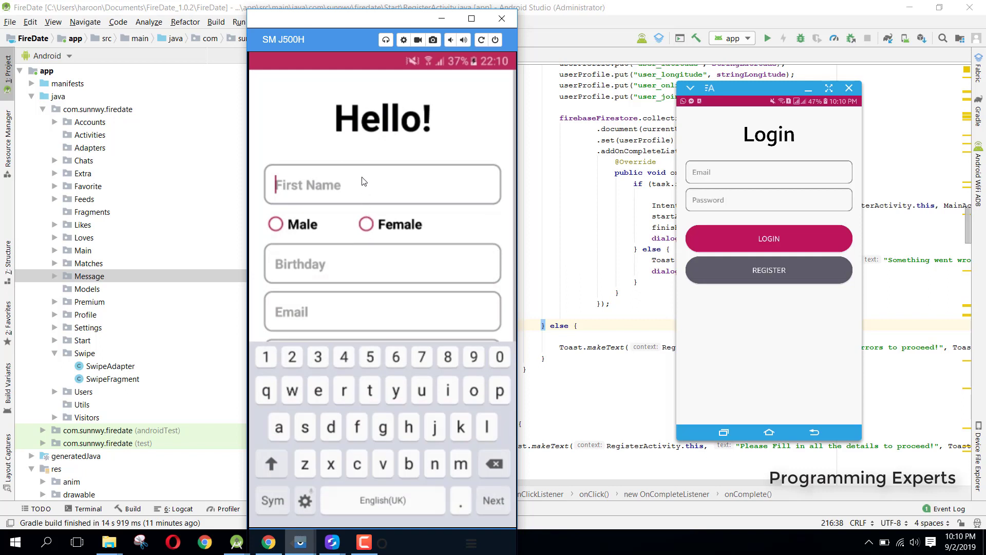
{"action": "type", "text": "Haroon"}
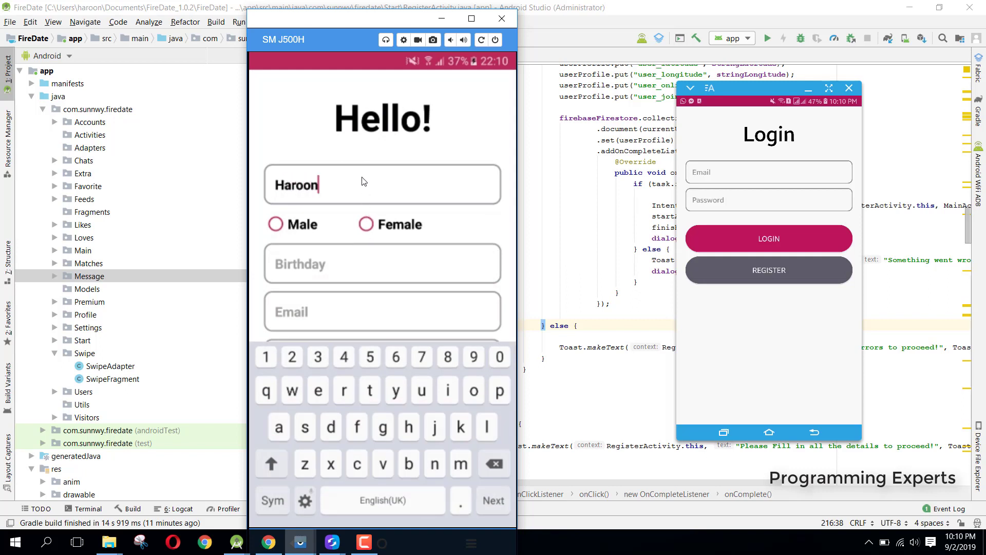
{"action": "type", "text": "1"}
{"action": "key", "text": "BackSpace"}
{"action": "left_click", "coordinate": [283, 224]}
{"action": "left_click", "coordinate": [299, 270]}
{"action": "left_click", "coordinate": [313, 135]}
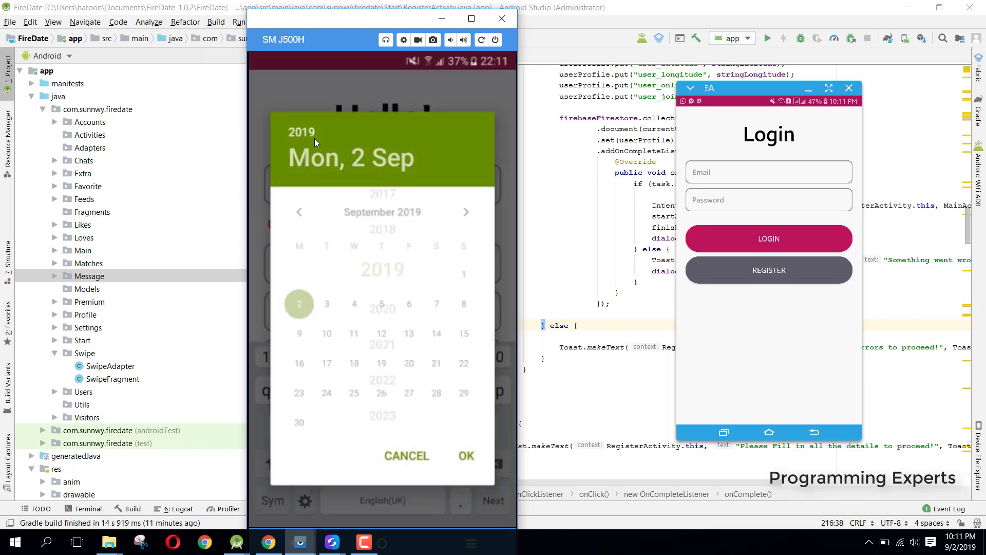
{"action": "scroll", "coordinate": [393, 249], "scroll_direction": "up", "scroll_amount": 3}
{"action": "scroll", "coordinate": [394, 241], "scroll_direction": "up", "scroll_amount": 4}
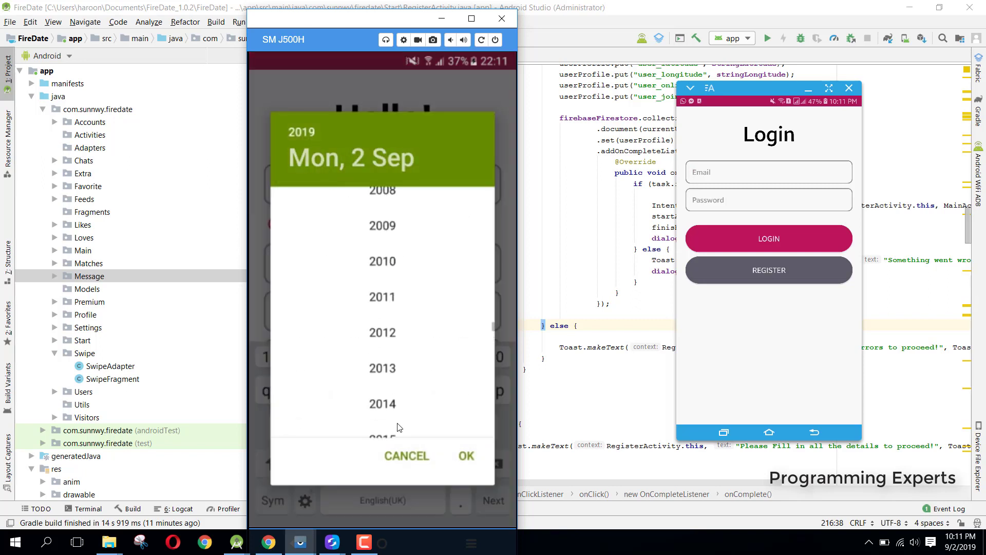
{"action": "scroll", "coordinate": [390, 293], "scroll_direction": "up", "scroll_amount": 1}
{"action": "scroll", "coordinate": [392, 231], "scroll_direction": "up", "scroll_amount": 3}
{"action": "scroll", "coordinate": [394, 277], "scroll_direction": "up", "scroll_amount": 1}
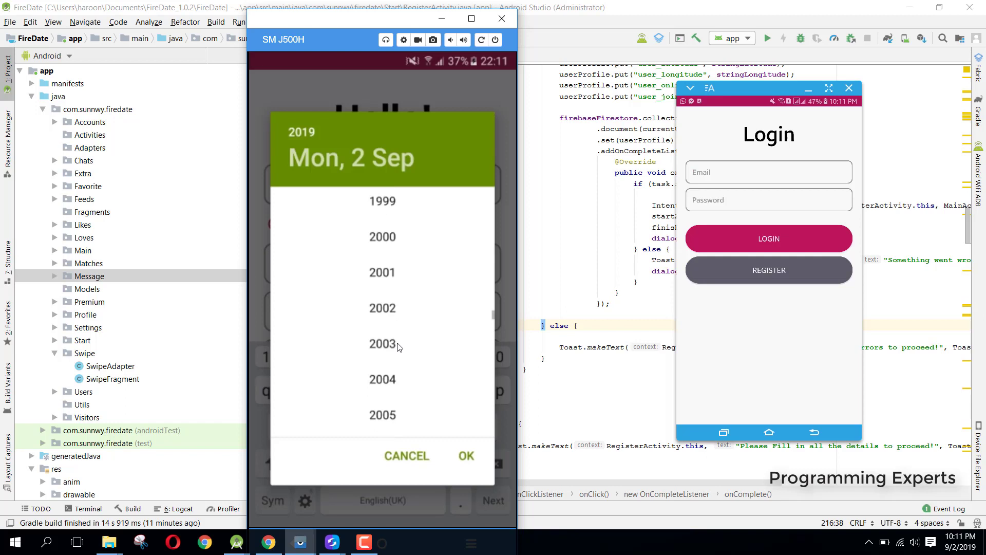
{"action": "scroll", "coordinate": [397, 385], "scroll_direction": "up", "scroll_amount": 3}
{"action": "scroll", "coordinate": [387, 238], "scroll_direction": "up", "scroll_amount": 4}
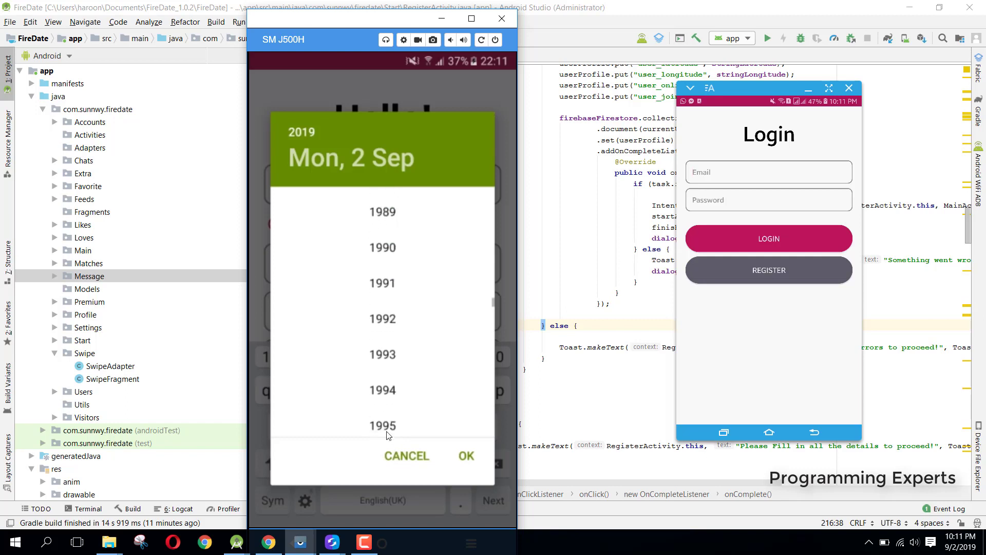
{"action": "scroll", "coordinate": [380, 221], "scroll_direction": "up", "scroll_amount": 1}
{"action": "scroll", "coordinate": [382, 232], "scroll_direction": "up", "scroll_amount": 3}
{"action": "scroll", "coordinate": [387, 224], "scroll_direction": "up", "scroll_amount": 4}
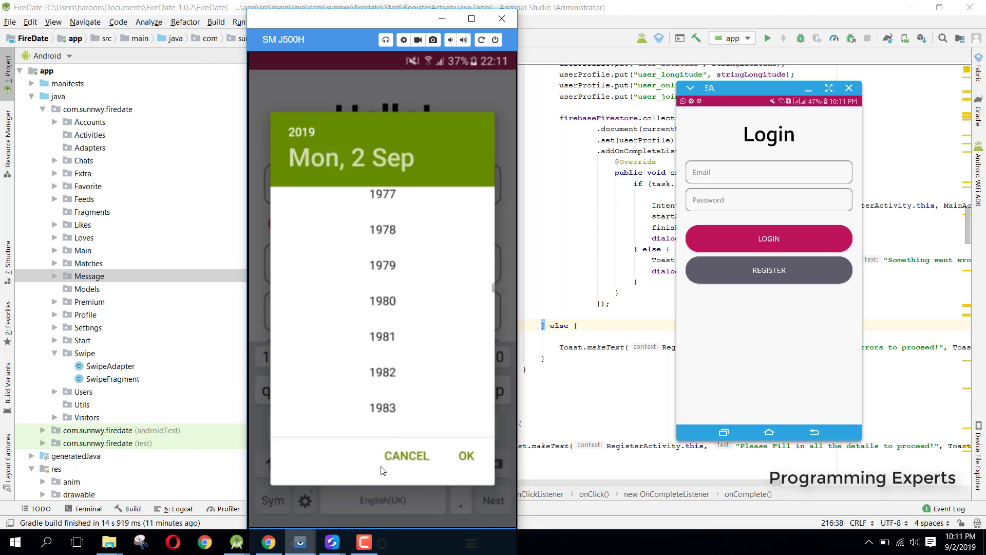
{"action": "left_click", "coordinate": [387, 251]}
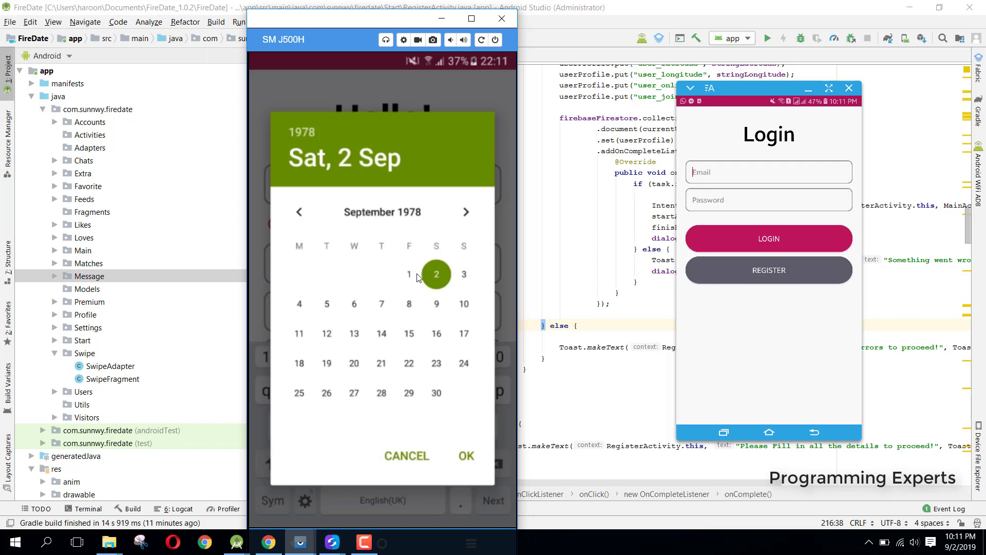
{"action": "left_click", "coordinate": [432, 369]}
{"action": "left_click", "coordinate": [463, 454]}
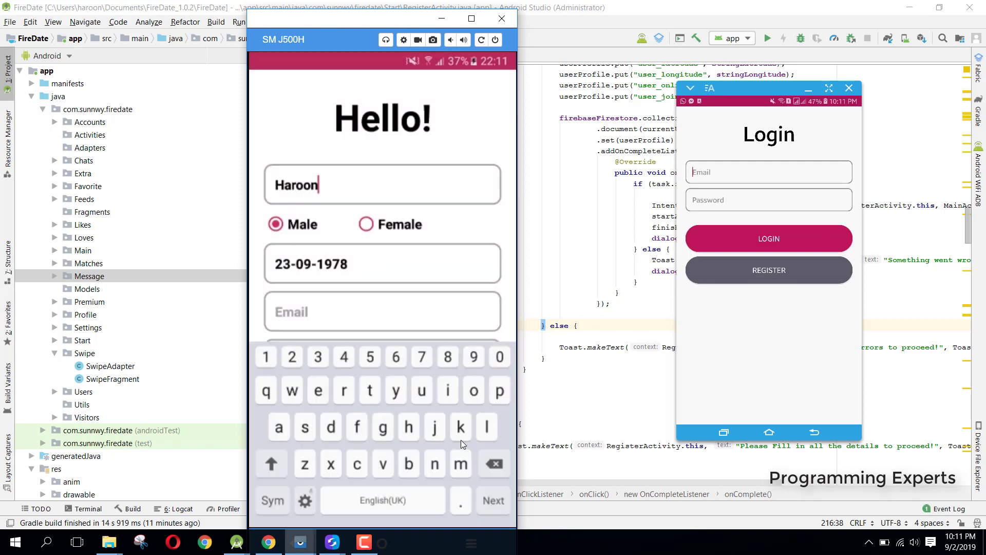
Enter the email address and password on the registration form
{"action": "left_click", "coordinate": [306, 319]}
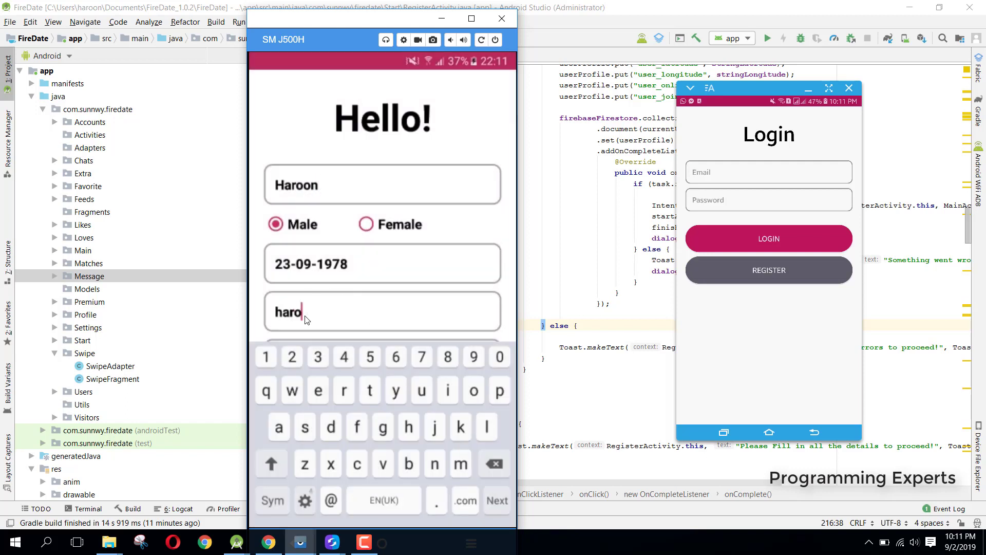
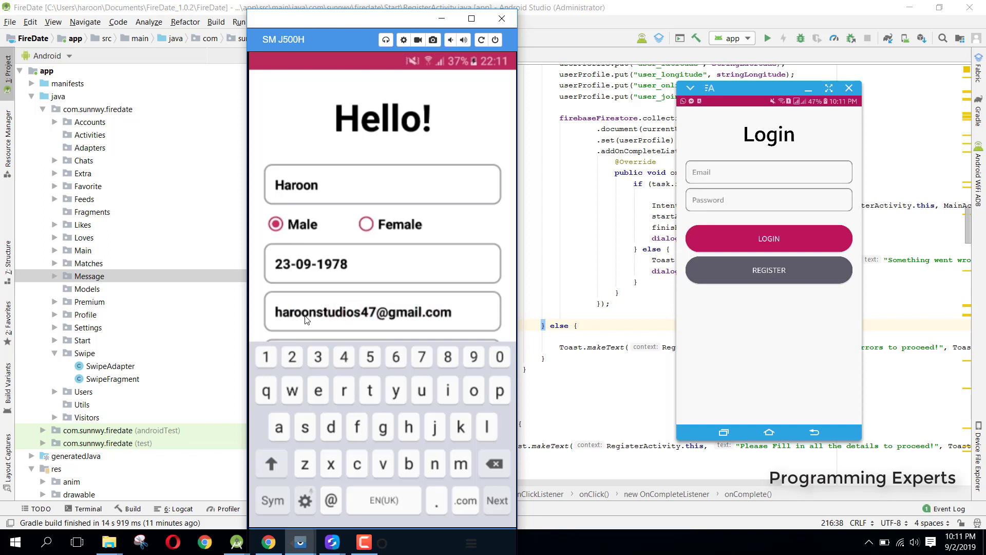
{"action": "key", "text": "Tab"}
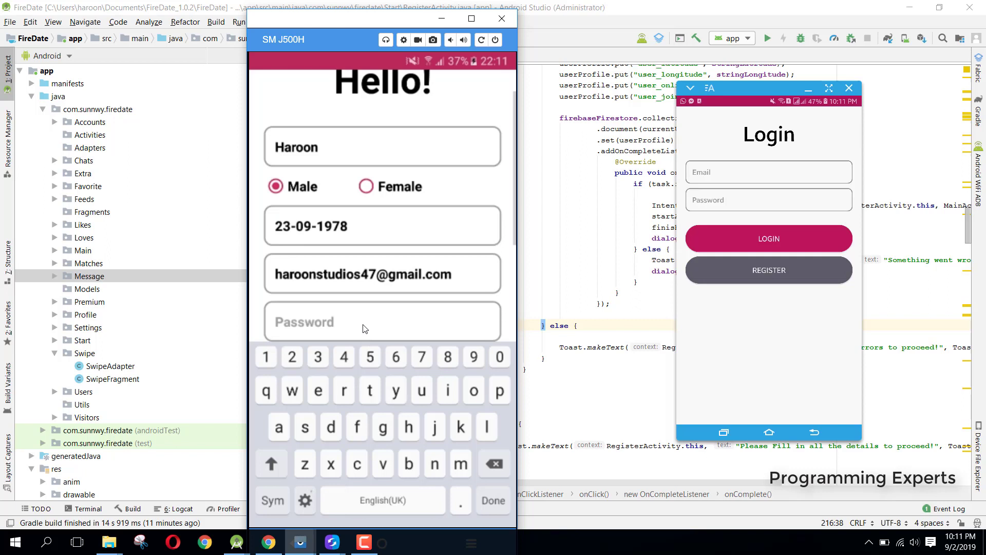
{"action": "type", "text": "0"}
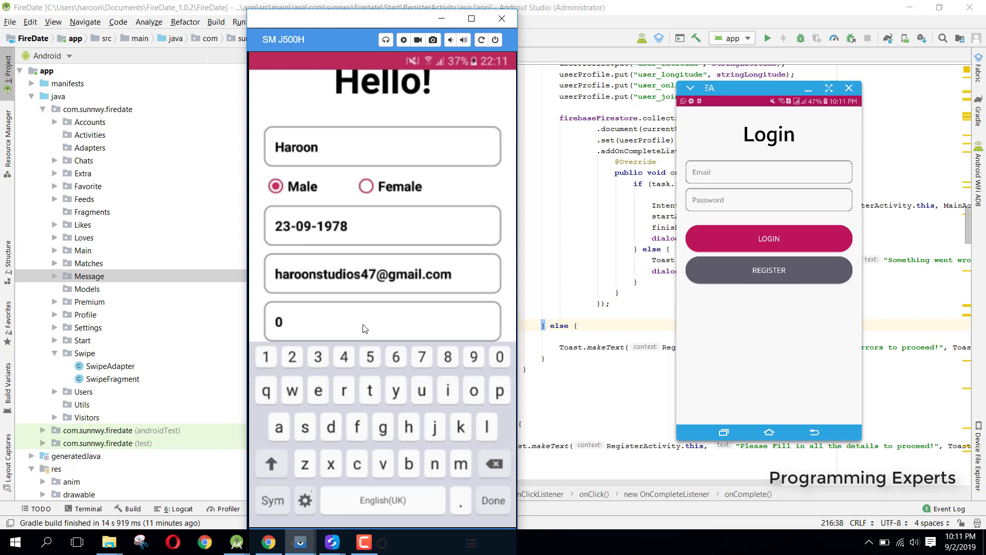
{"action": "type", "text": "0000"}
{"action": "type", "text": "000"}
{"action": "left_click", "coordinate": [486, 504]}
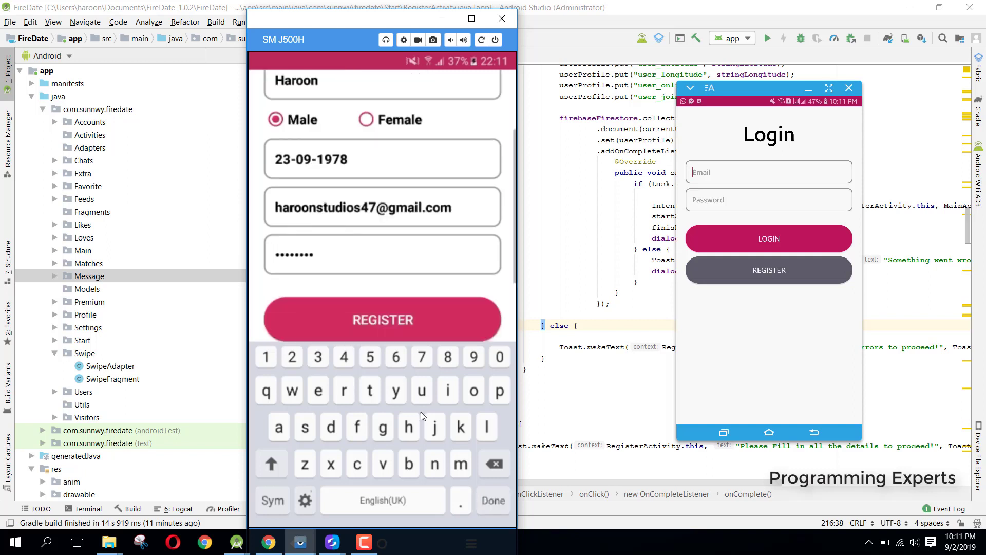
{"action": "left_click", "coordinate": [339, 256]}
{"action": "type", "text": "0"}
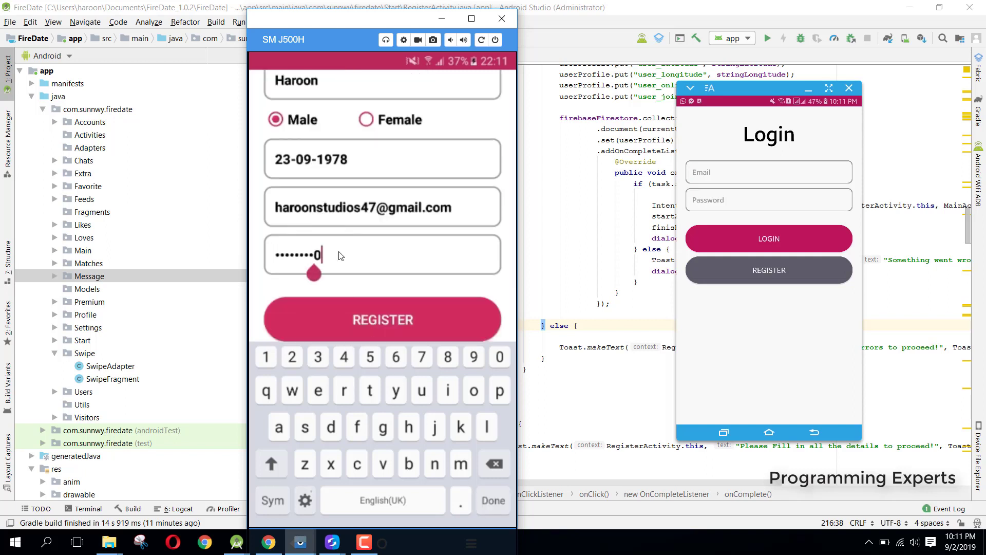
{"action": "type", "text": "0"}
{"action": "left_click", "coordinate": [385, 322]}
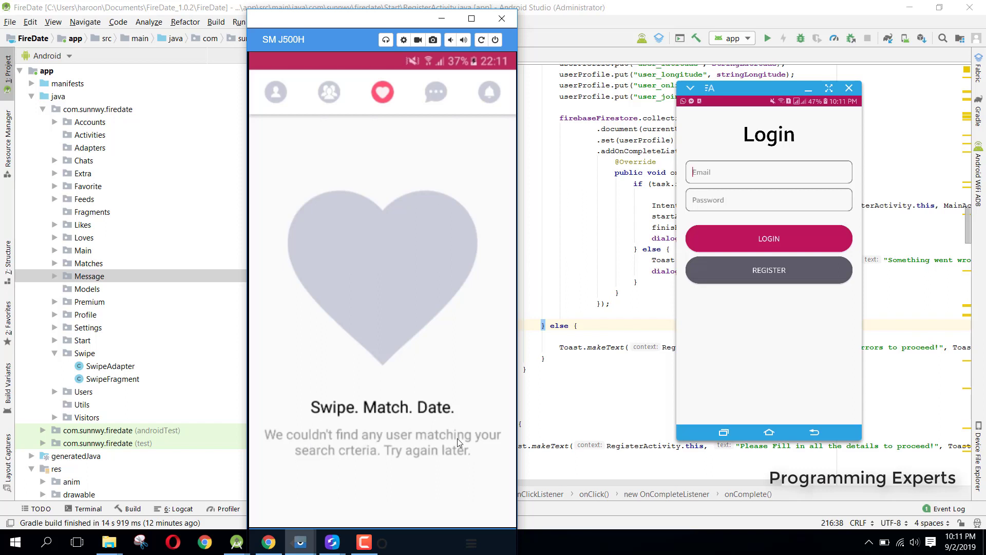
{"action": "left_click_drag", "start_coordinate": [469, 198], "coordinate": [337, 188]}
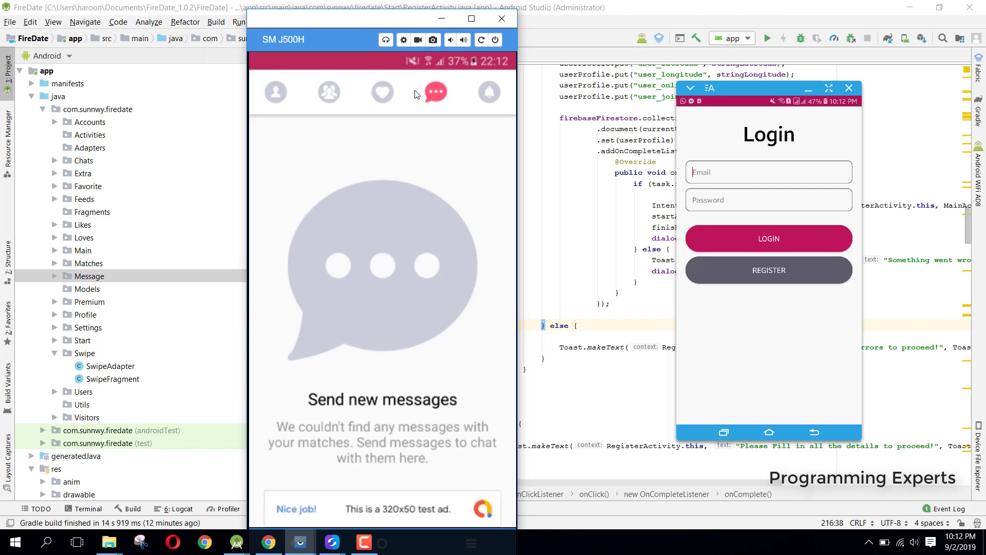
{"action": "left_click", "coordinate": [490, 91]}
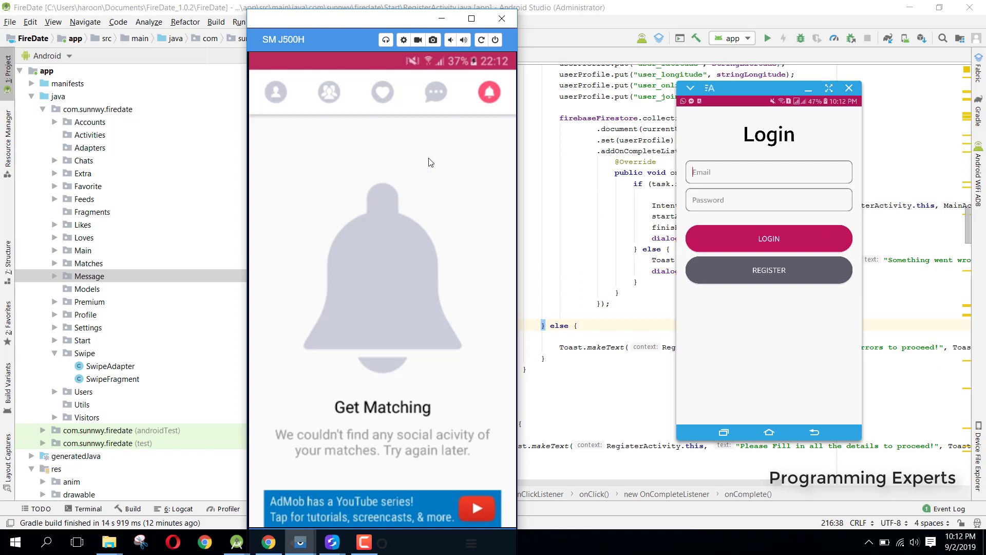
{"action": "left_click", "coordinate": [436, 93]}
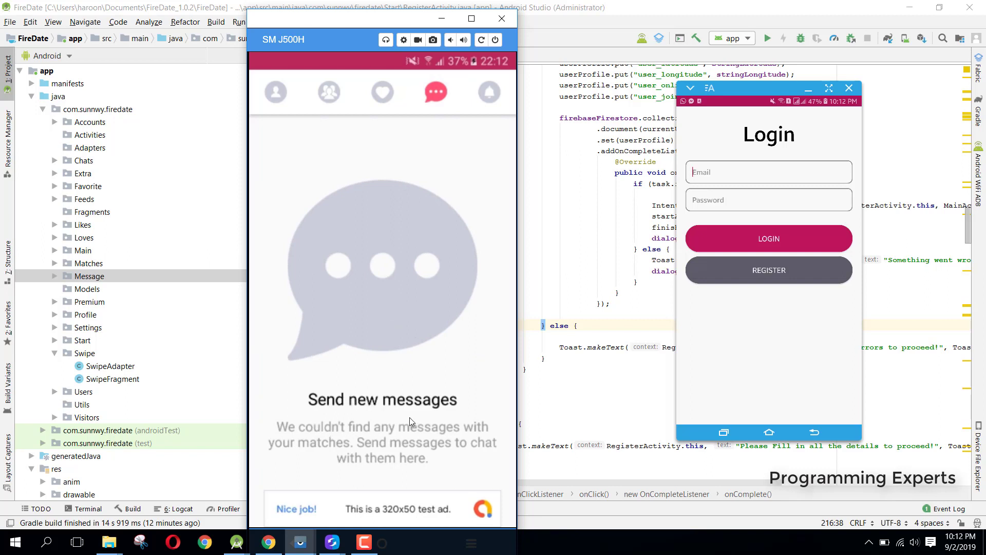
{"action": "left_click", "coordinate": [384, 93]}
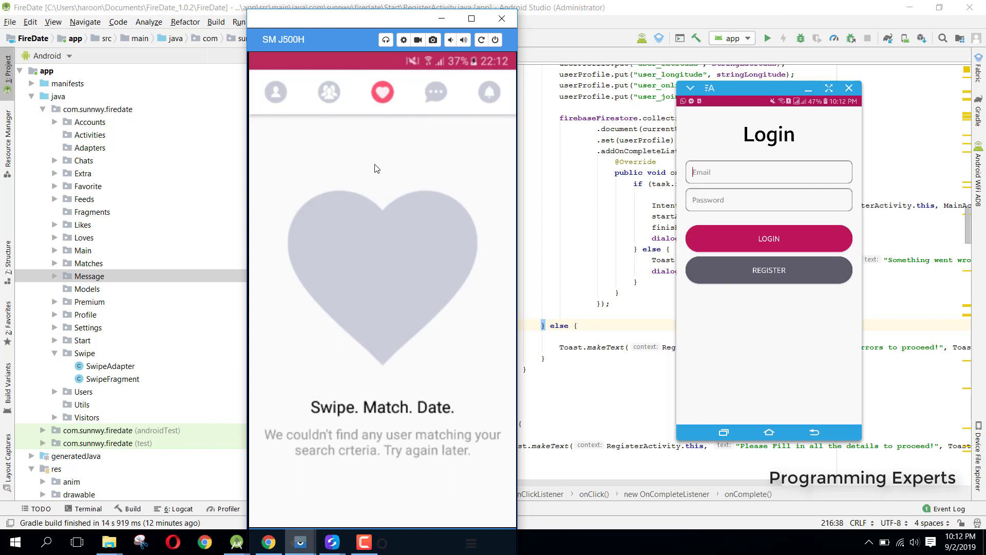
{"action": "left_click", "coordinate": [334, 94]}
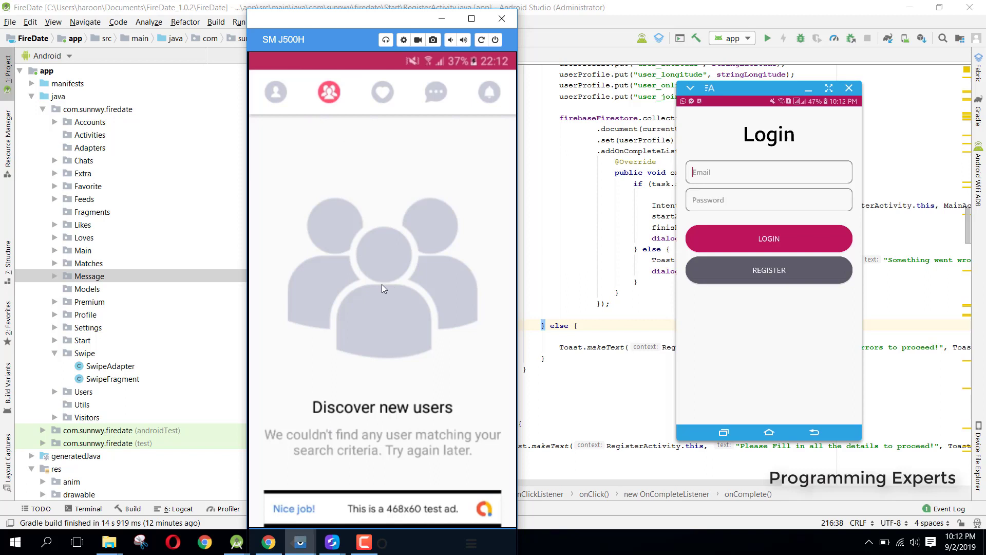
{"action": "left_click", "coordinate": [278, 96]}
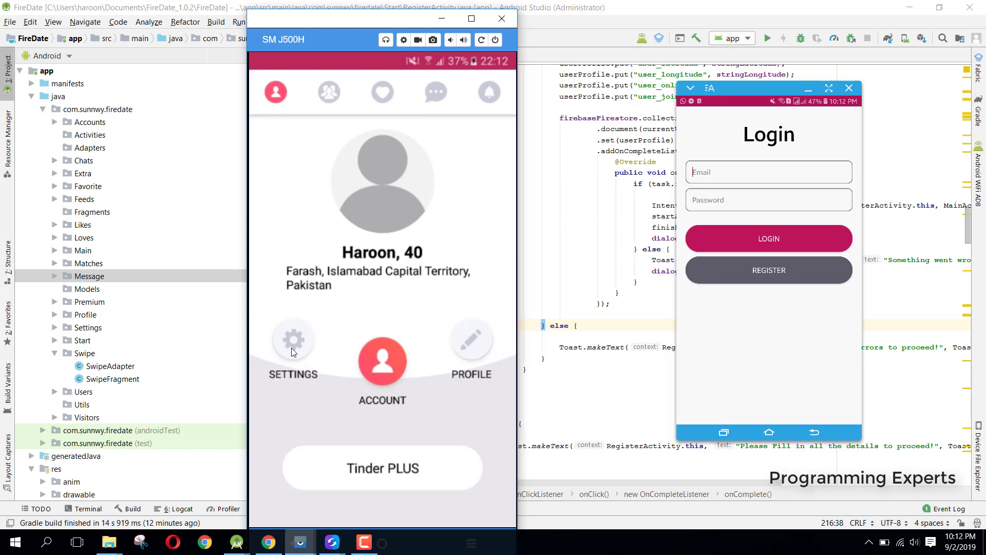
Open Edit Profile and scroll through photo slots, About Me, Basic Info and Hobbies
{"action": "left_click", "coordinate": [472, 342]}
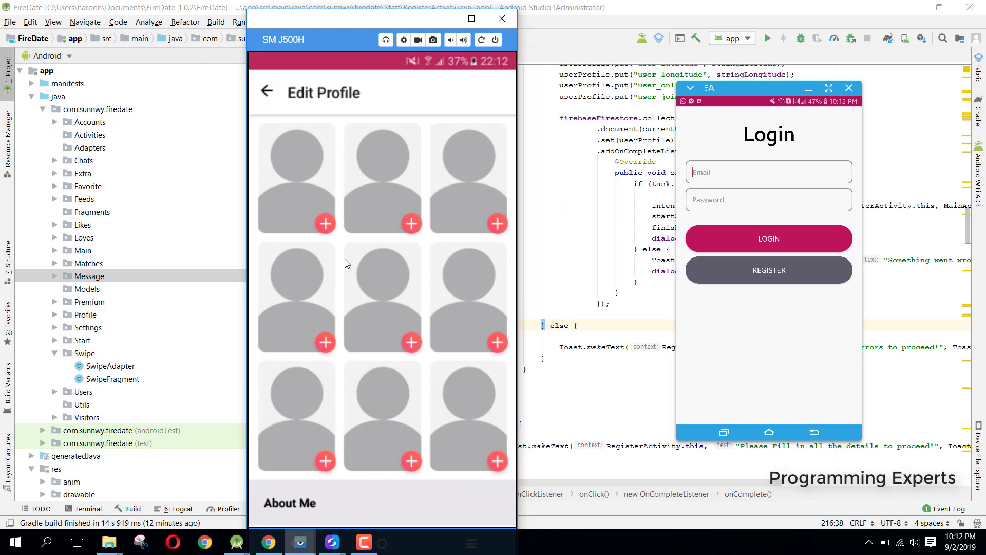
{"action": "mouse_move", "coordinate": [408, 414]}
{"action": "left_mouse_down"}
{"action": "mouse_move", "coordinate": [403, 262]}
{"action": "mouse_move", "coordinate": [418, 162]}
{"action": "left_mouse_up"}
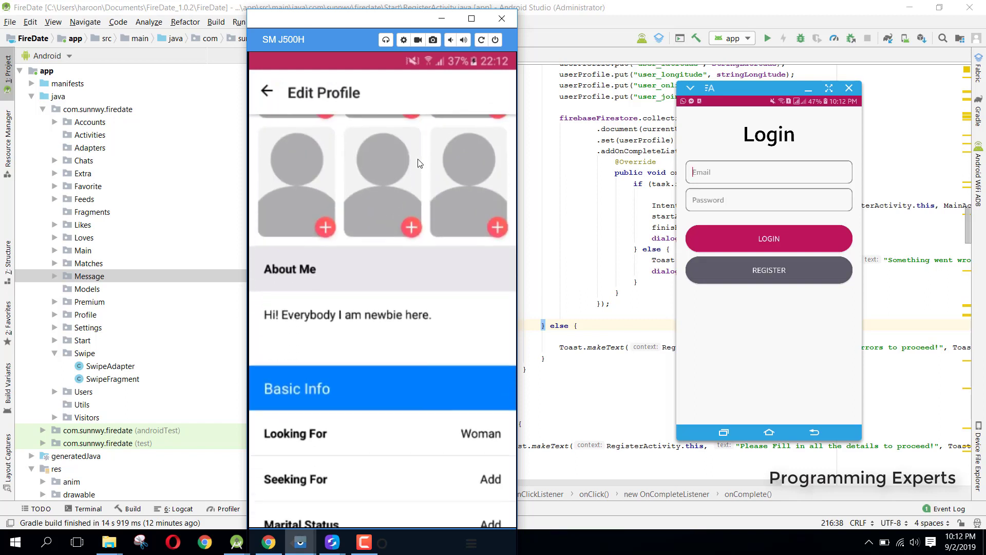
{"action": "mouse_move", "coordinate": [398, 310]}
{"action": "left_mouse_down"}
{"action": "mouse_move", "coordinate": [354, 295]}
{"action": "mouse_move", "coordinate": [406, 244]}
{"action": "left_mouse_up"}
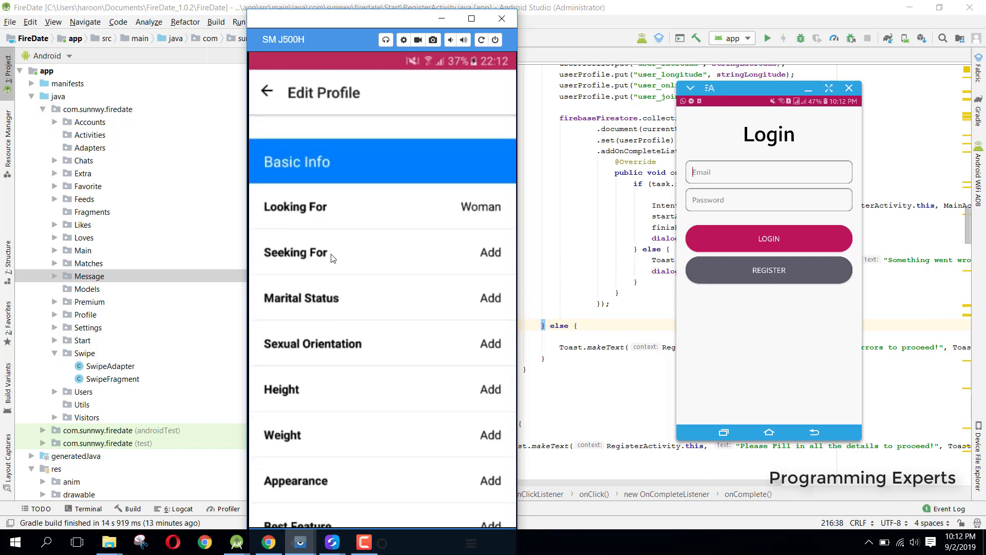
{"action": "left_click_drag", "start_coordinate": [353, 329], "coordinate": [424, 154]}
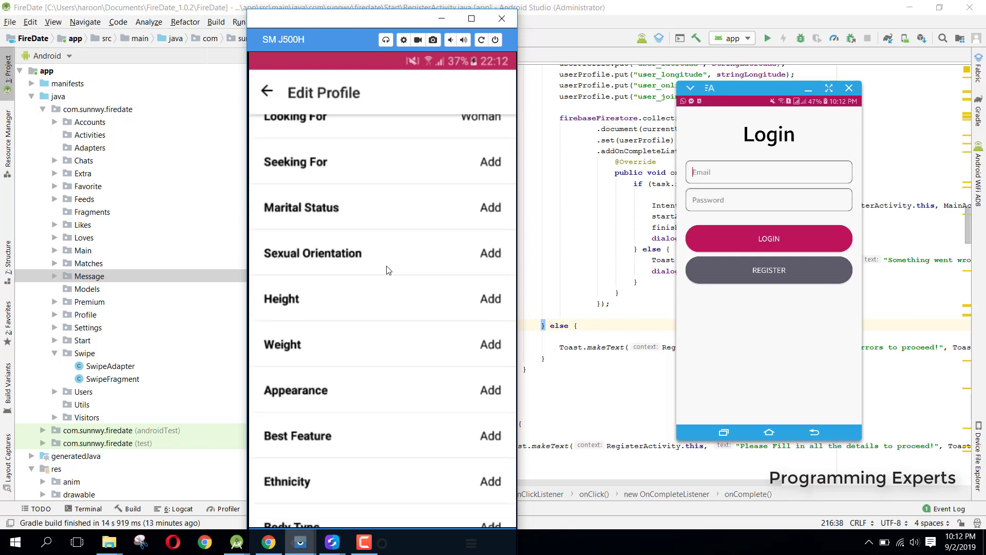
{"action": "left_click_drag", "start_coordinate": [397, 376], "coordinate": [398, 190]}
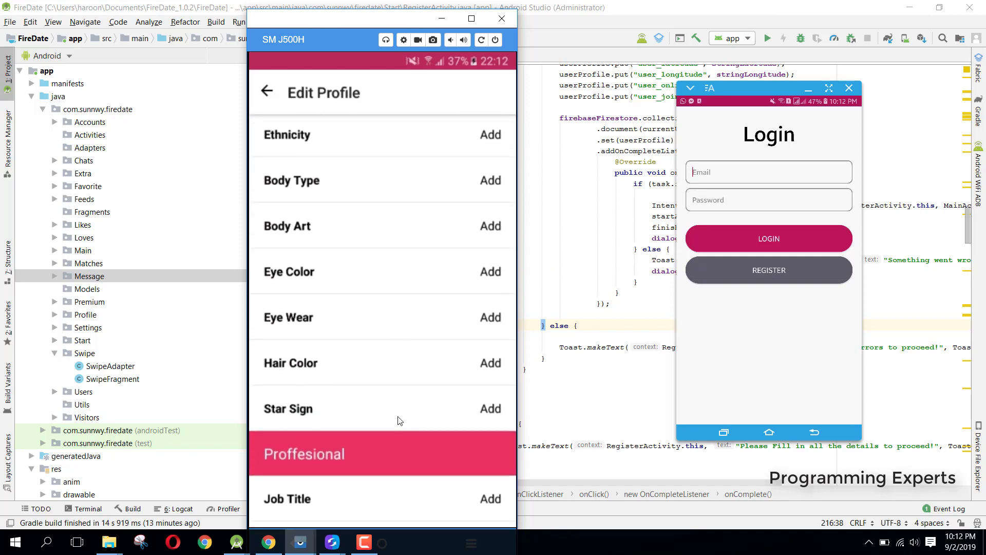
{"action": "left_click_drag", "start_coordinate": [400, 304], "coordinate": [403, 151]}
{"action": "left_click_drag", "start_coordinate": [391, 388], "coordinate": [406, 170]}
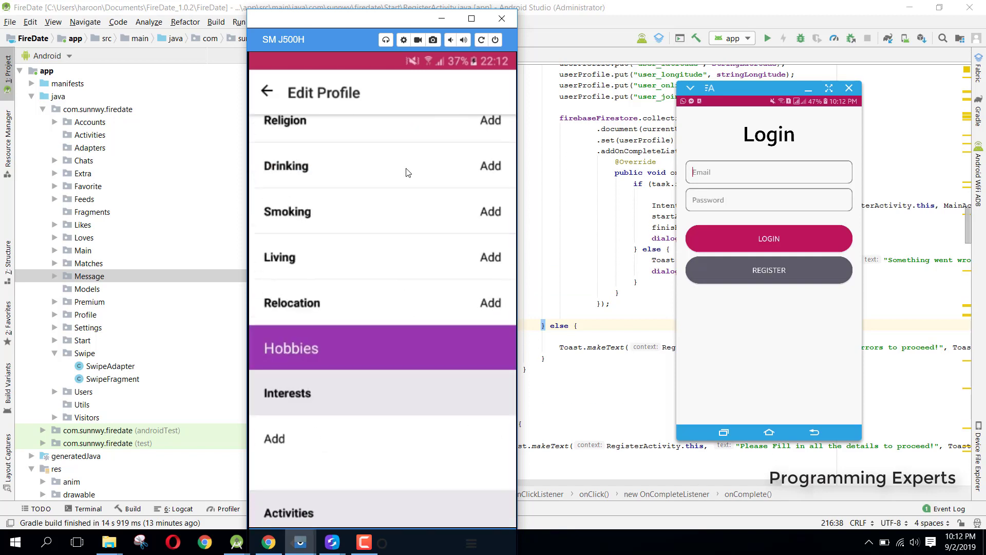
{"action": "left_click_drag", "start_coordinate": [368, 139], "coordinate": [373, 194]}
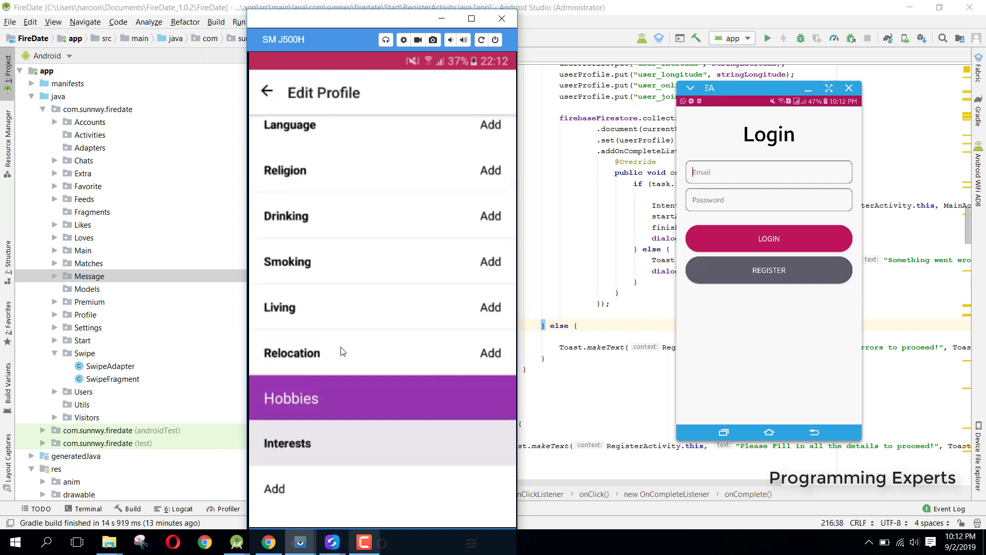
{"action": "left_click_drag", "start_coordinate": [359, 131], "coordinate": [364, 236]}
{"action": "left_click_drag", "start_coordinate": [339, 516], "coordinate": [337, 489]}
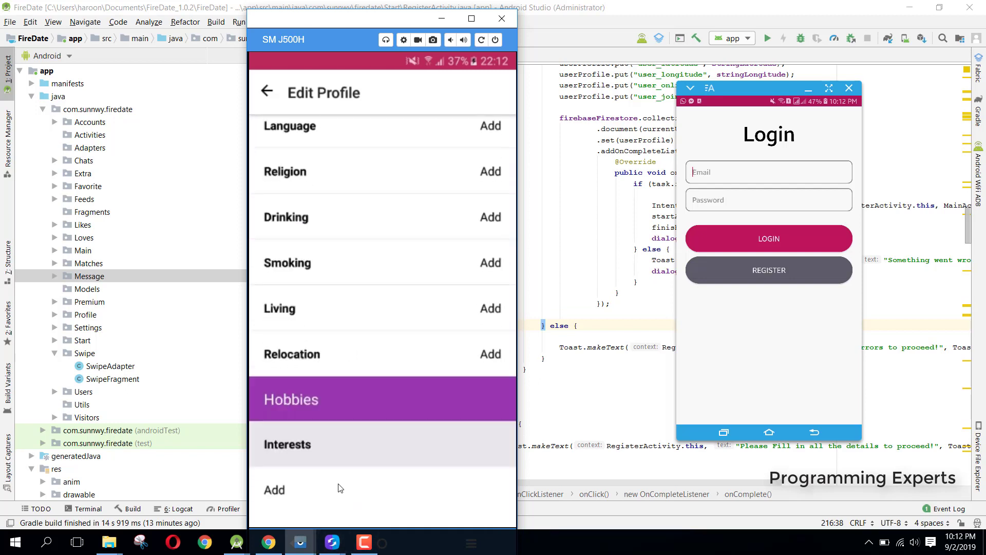
{"action": "left_click_drag", "start_coordinate": [336, 370], "coordinate": [349, 422]}
{"action": "left_click_drag", "start_coordinate": [375, 180], "coordinate": [393, 229]}
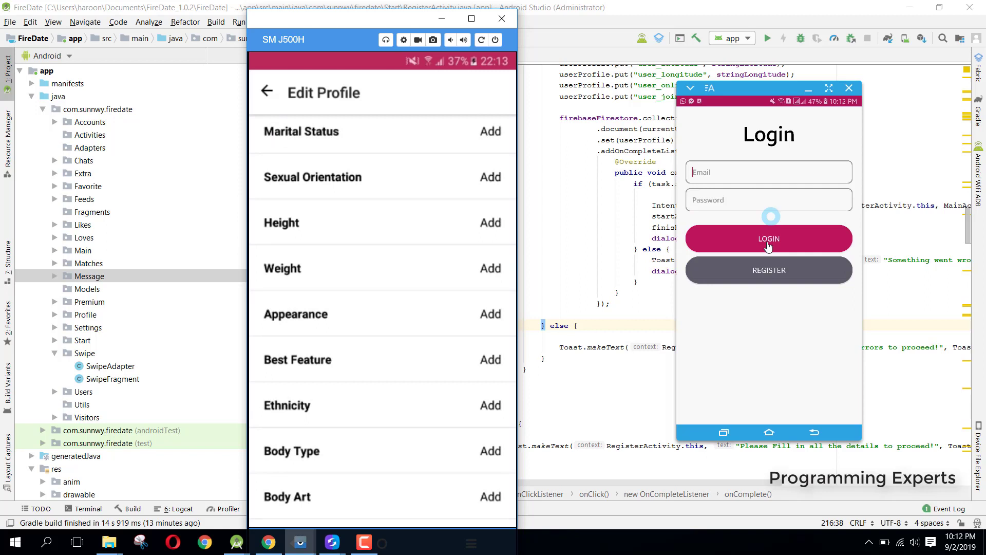
Open the second phone's registration form, dismiss the location prompt and select Female
{"action": "left_click", "coordinate": [761, 271]}
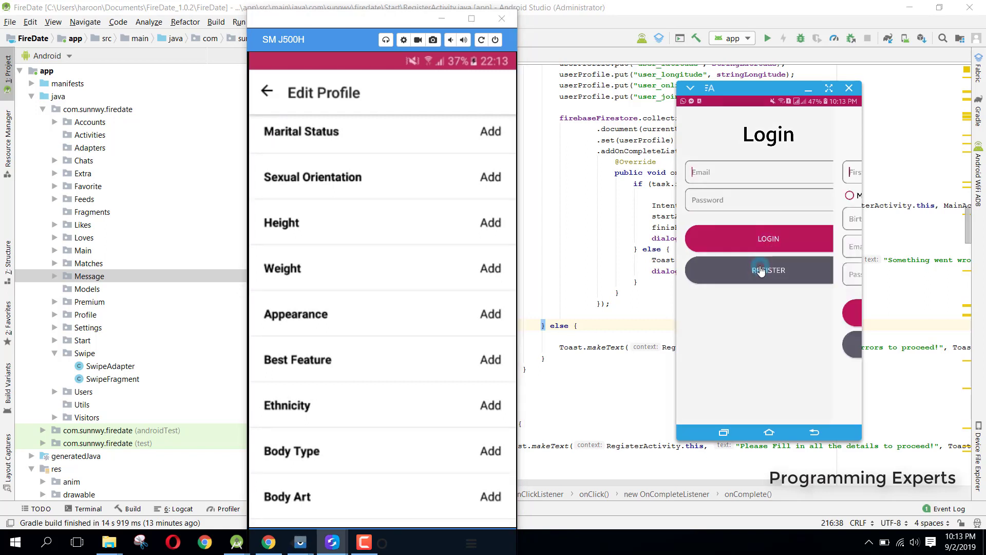
{"action": "left_click", "coordinate": [747, 174]}
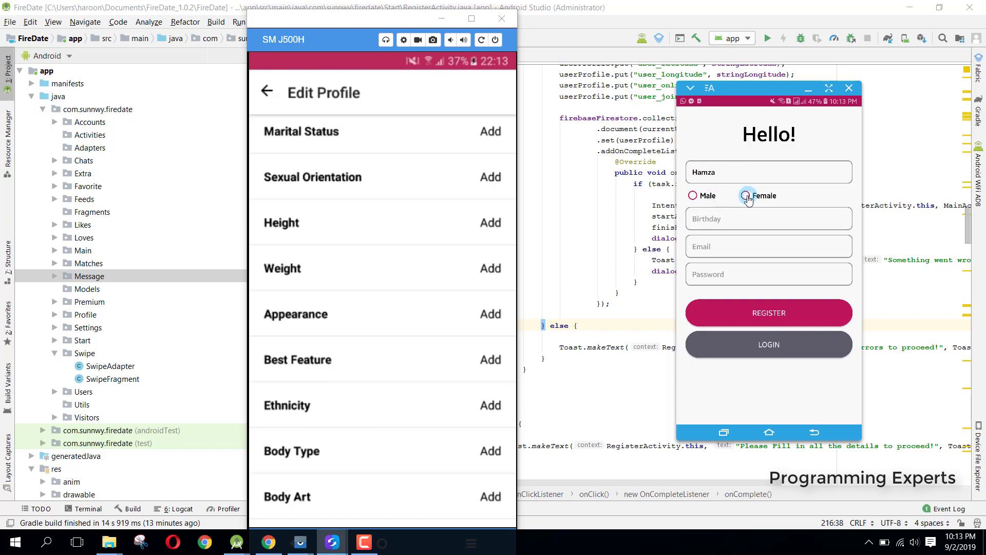
{"action": "left_click", "coordinate": [696, 197]}
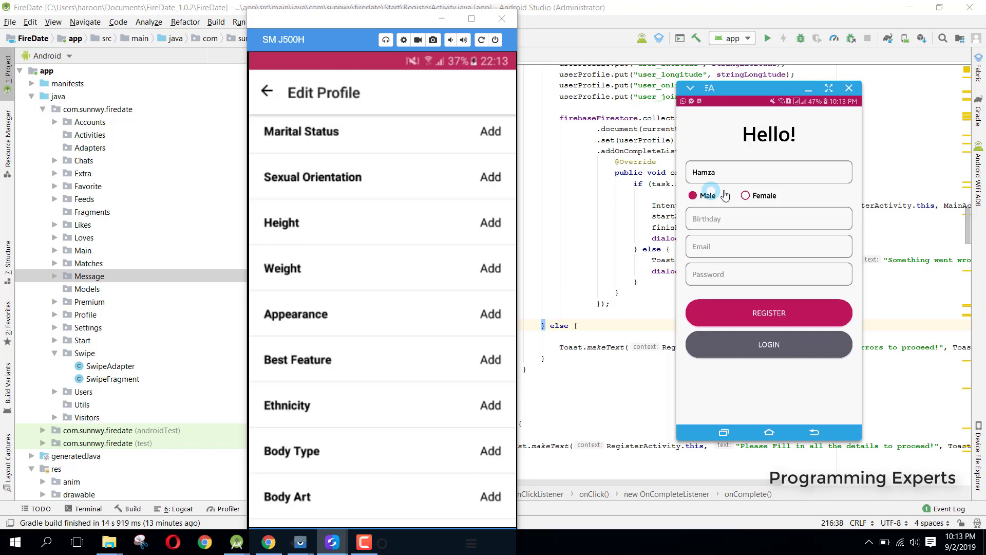
{"action": "left_click", "coordinate": [750, 196]}
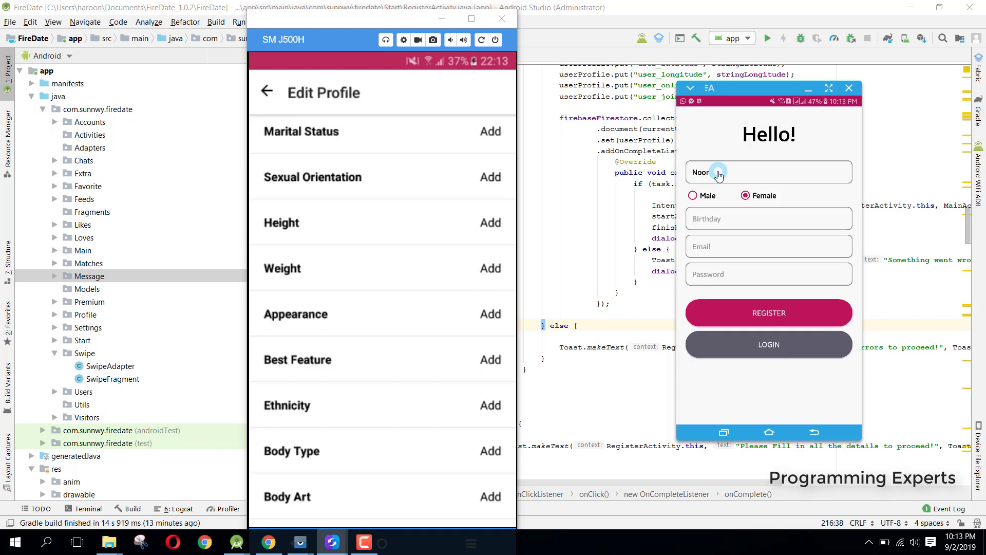
{"action": "left_click", "coordinate": [710, 222]}
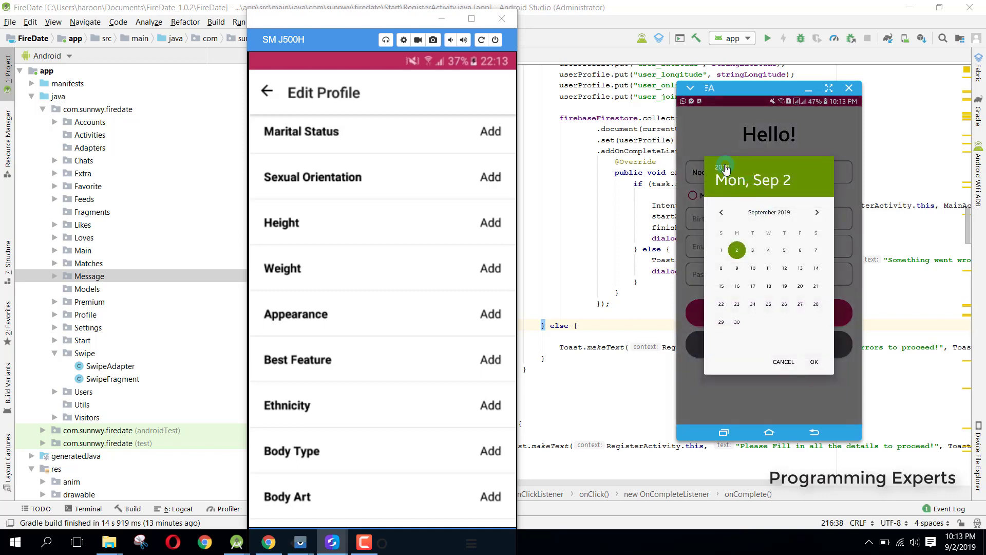
{"action": "left_click", "coordinate": [724, 168]}
{"action": "left_click_drag", "start_coordinate": [768, 235], "coordinate": [764, 376]}
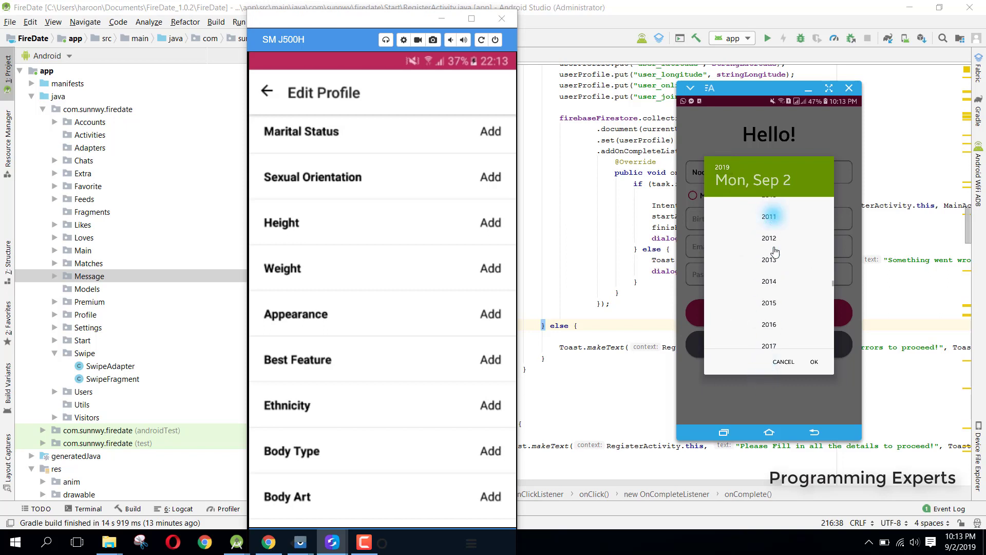
{"action": "left_click_drag", "start_coordinate": [773, 218], "coordinate": [766, 360]}
{"action": "left_click_drag", "start_coordinate": [776, 220], "coordinate": [770, 326]}
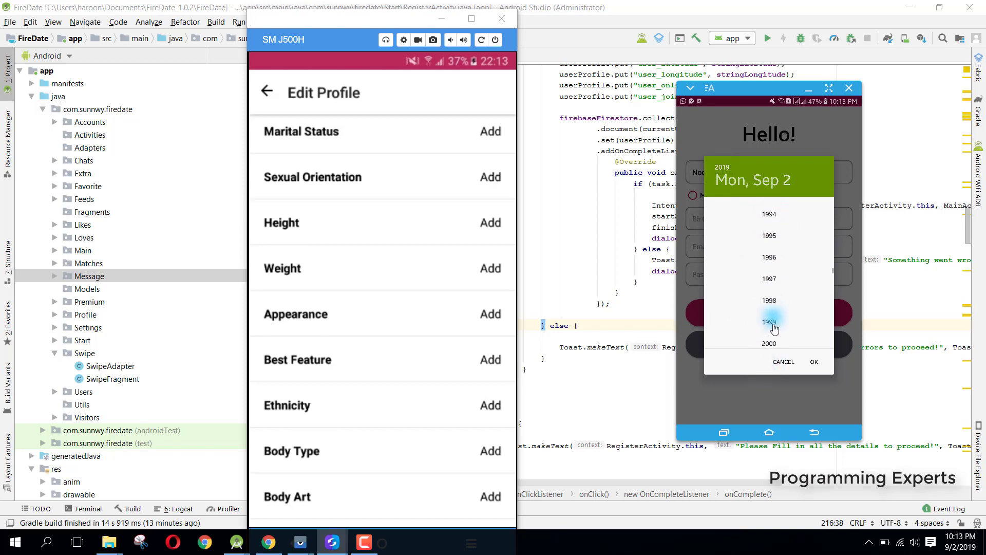
{"action": "left_click_drag", "start_coordinate": [770, 220], "coordinate": [771, 374]}
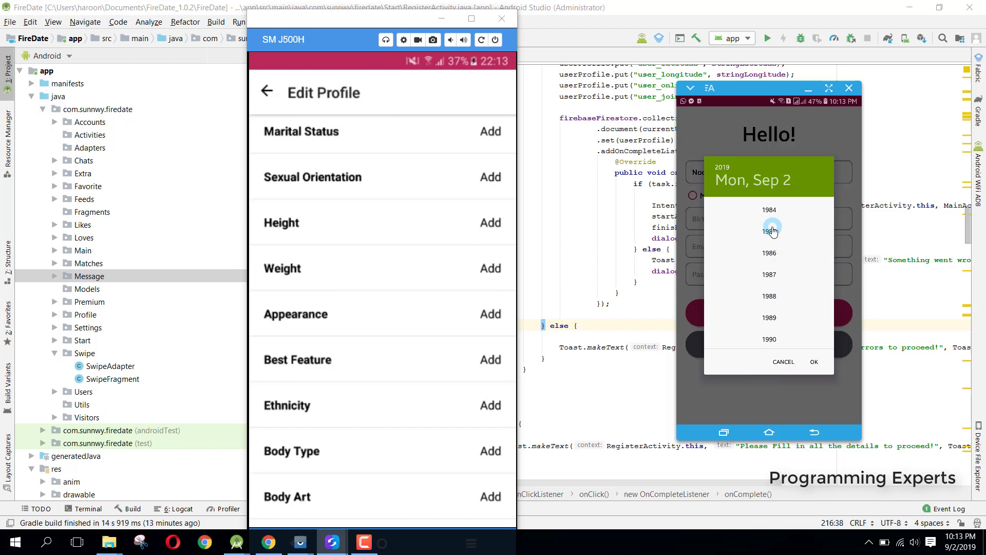
{"action": "left_click_drag", "start_coordinate": [771, 221], "coordinate": [790, 311]}
{"action": "left_click", "coordinate": [769, 231]}
{"action": "left_click", "coordinate": [815, 362]}
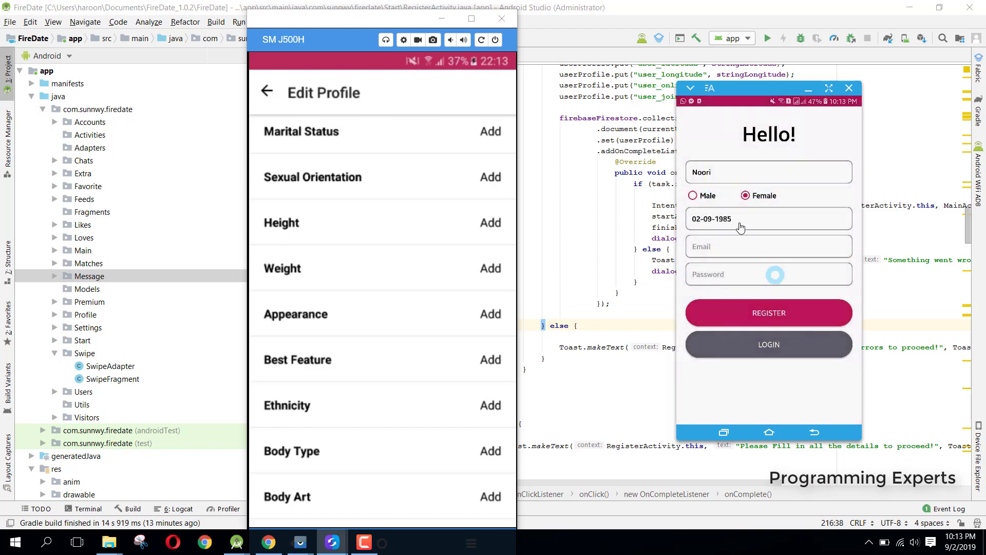
{"action": "left_click", "coordinate": [714, 248]}
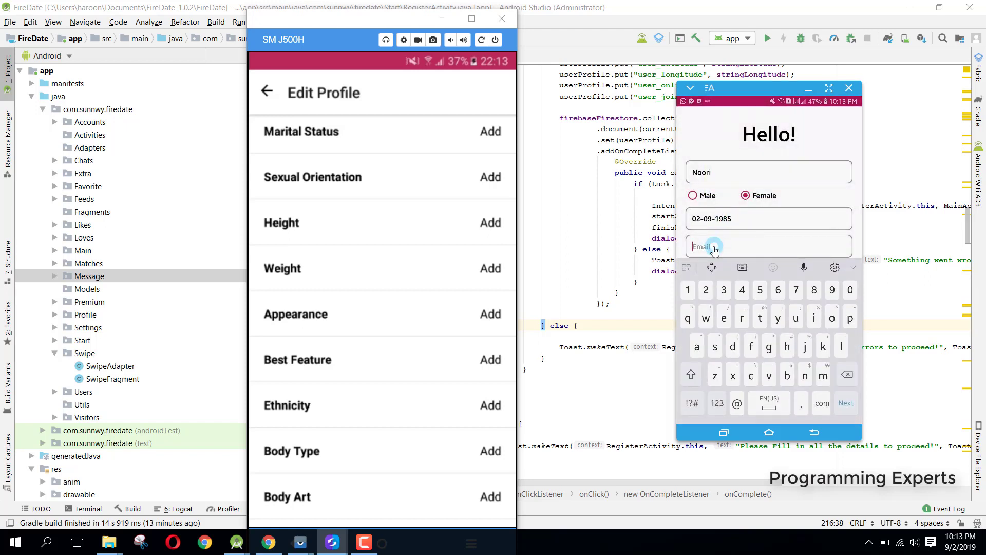
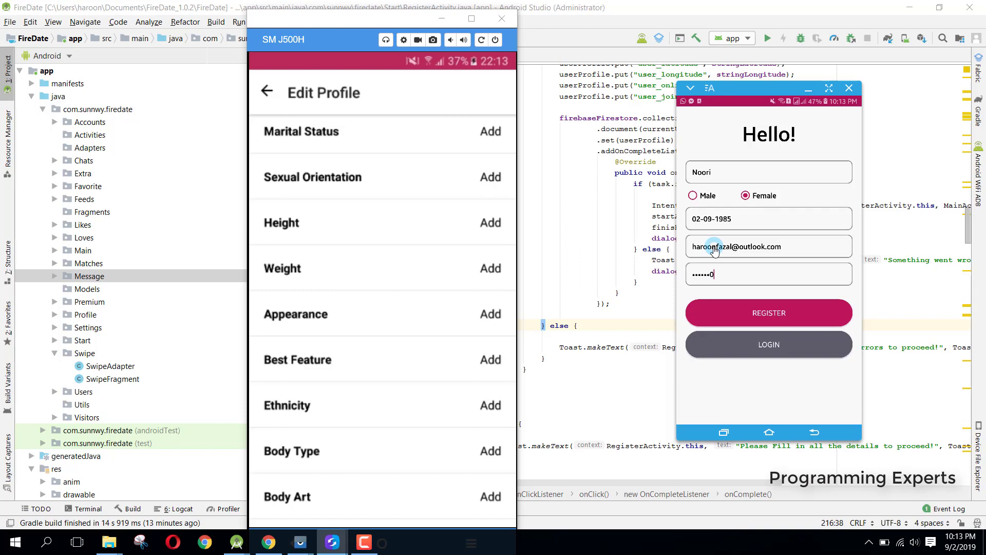
{"action": "left_click", "coordinate": [768, 311]}
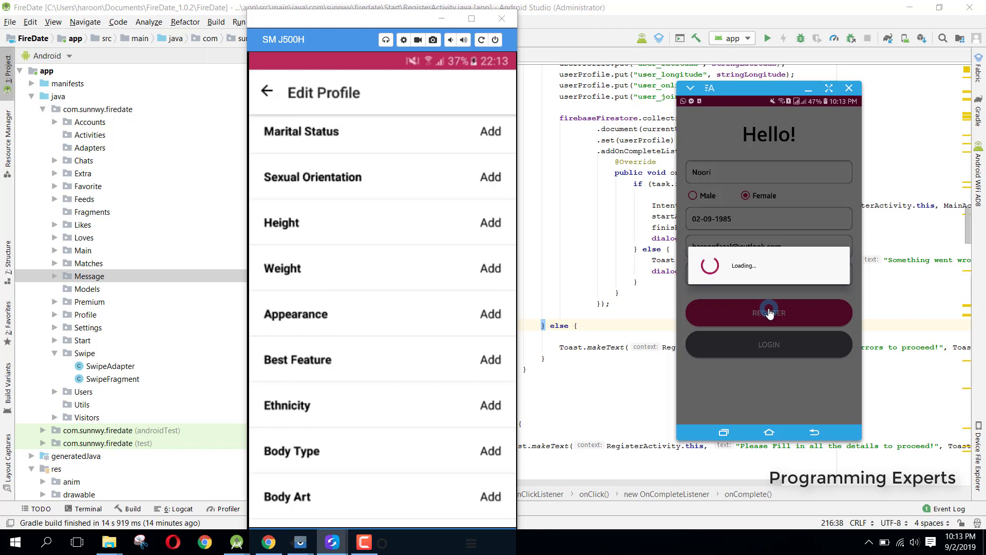
Retry registration on the second phone and return the first phone to its account screen
{"action": "left_click", "coordinate": [768, 313]}
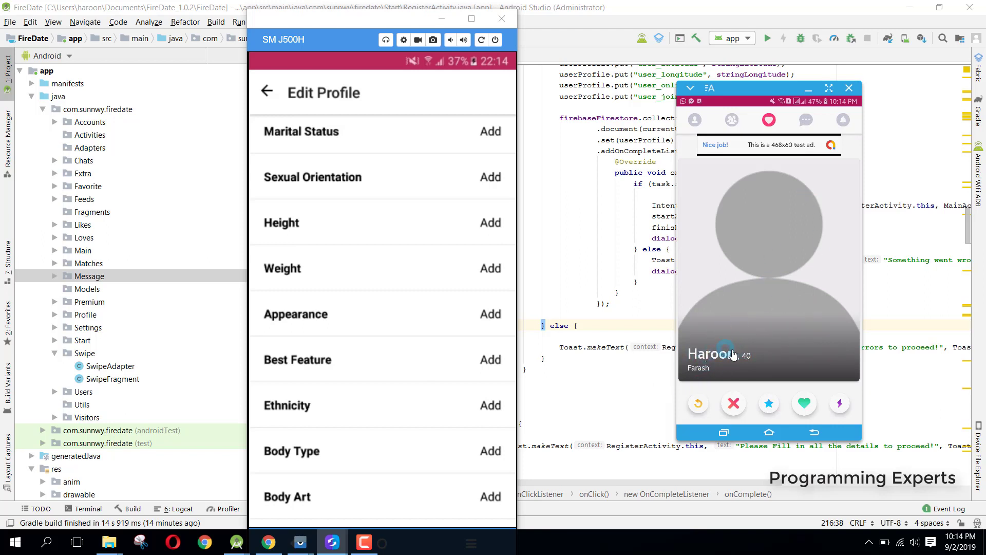
{"action": "left_click", "coordinate": [268, 91]}
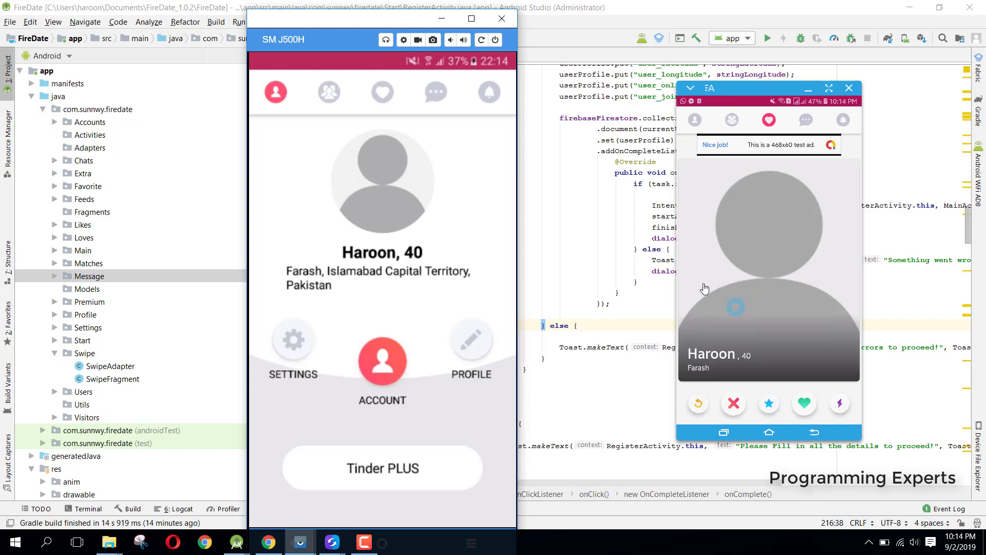
Open Haroon's full profile on the second phone and start editing the first phone's profile
{"action": "mouse_move", "coordinate": [771, 258]}
{"action": "left_mouse_down"}
{"action": "mouse_move", "coordinate": [802, 251]}
{"action": "mouse_move", "coordinate": [768, 247]}
{"action": "left_mouse_up"}
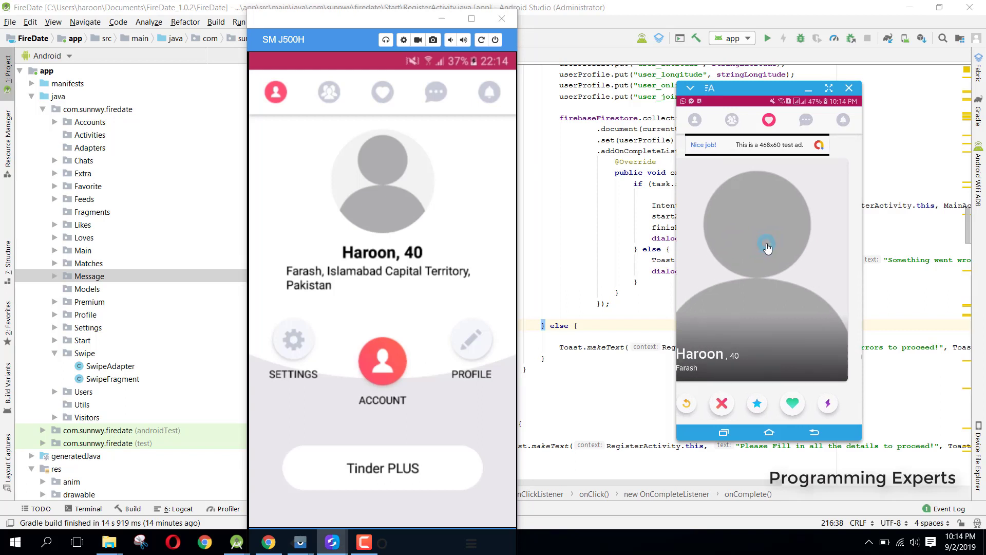
{"action": "left_click", "coordinate": [717, 355]}
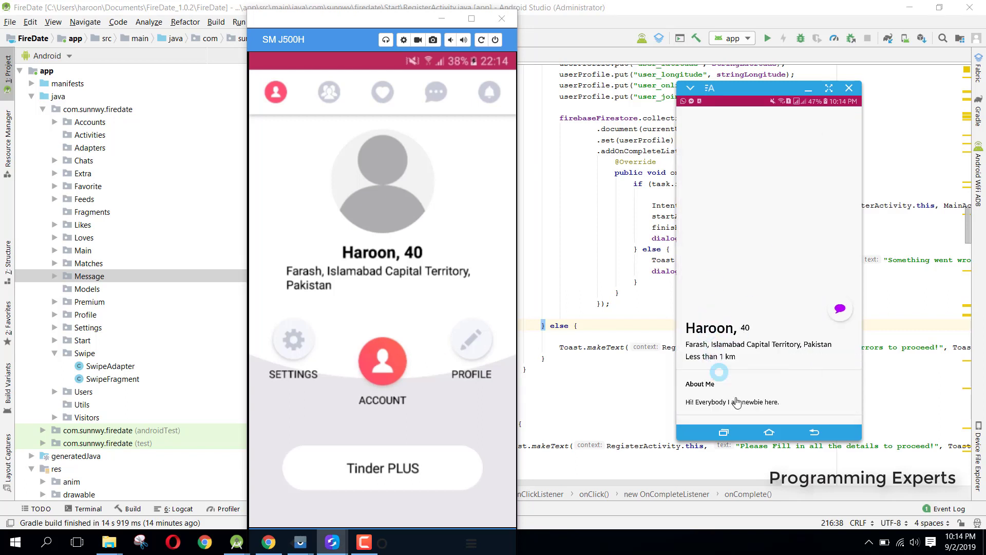
{"action": "mouse_move", "coordinate": [719, 378]}
{"action": "left_mouse_down"}
{"action": "mouse_move", "coordinate": [773, 196]}
{"action": "mouse_move", "coordinate": [775, 282]}
{"action": "left_mouse_up"}
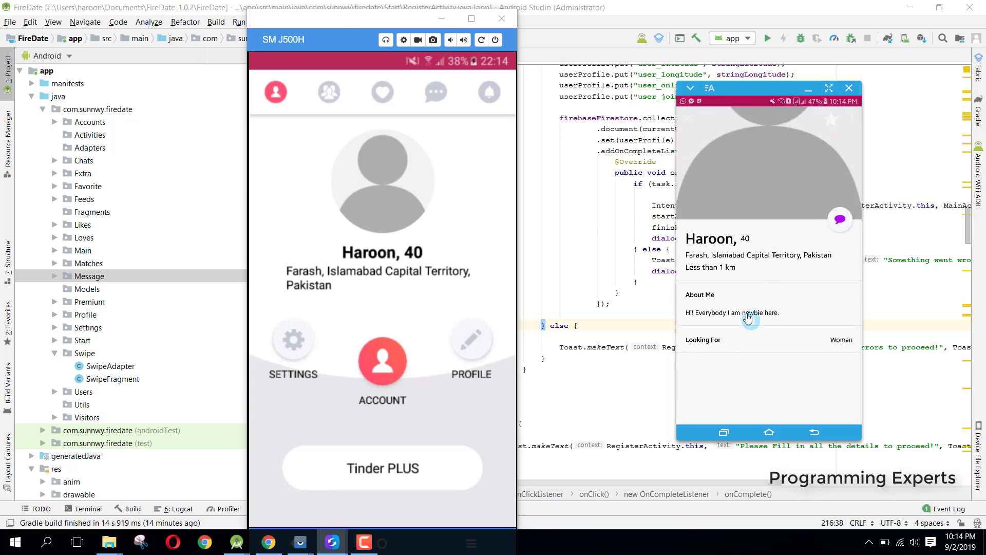
{"action": "left_click", "coordinate": [466, 341]}
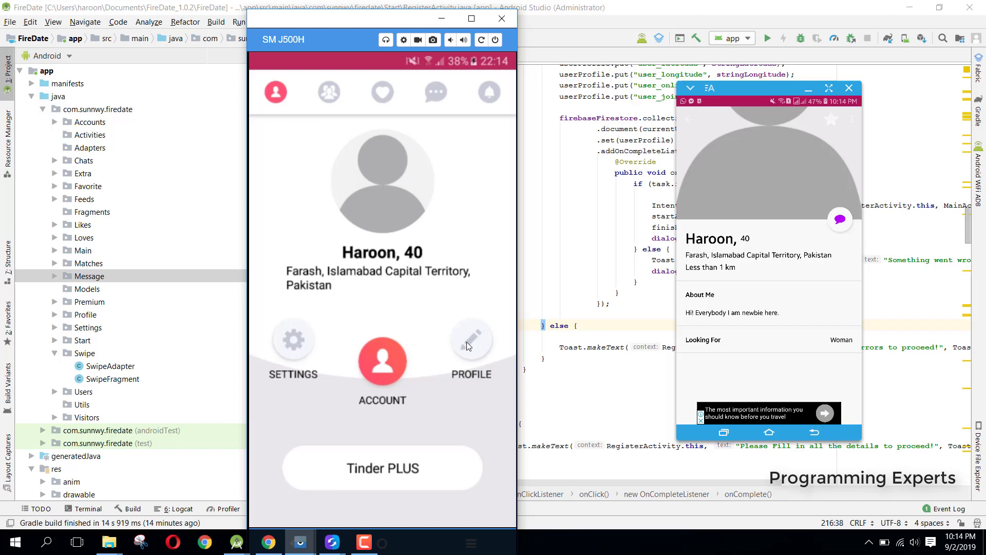
Upload the 2 Sep gallery selfie to the first photo slot, cropped around the face
{"action": "left_click", "coordinate": [325, 224]}
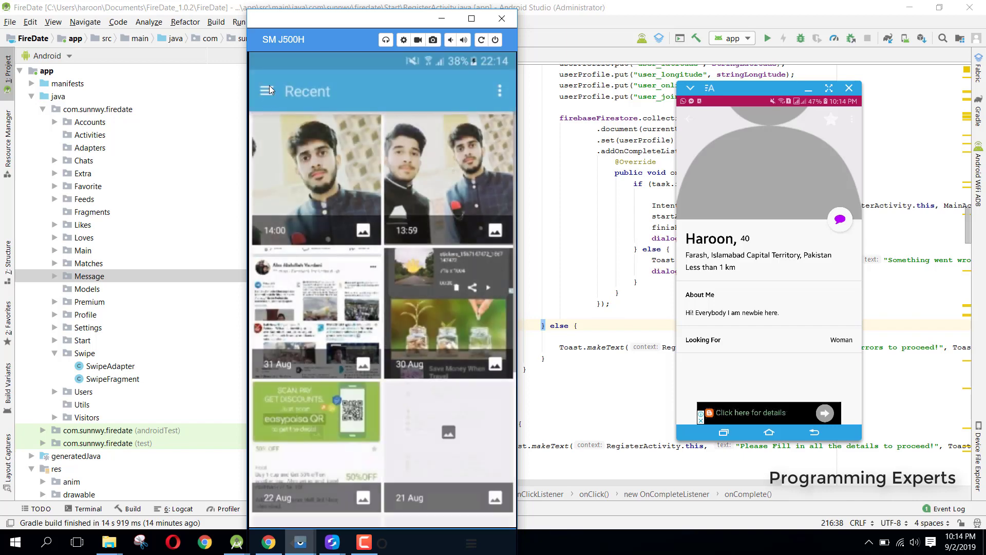
{"action": "left_click", "coordinate": [268, 90]}
{"action": "left_click", "coordinate": [318, 256]}
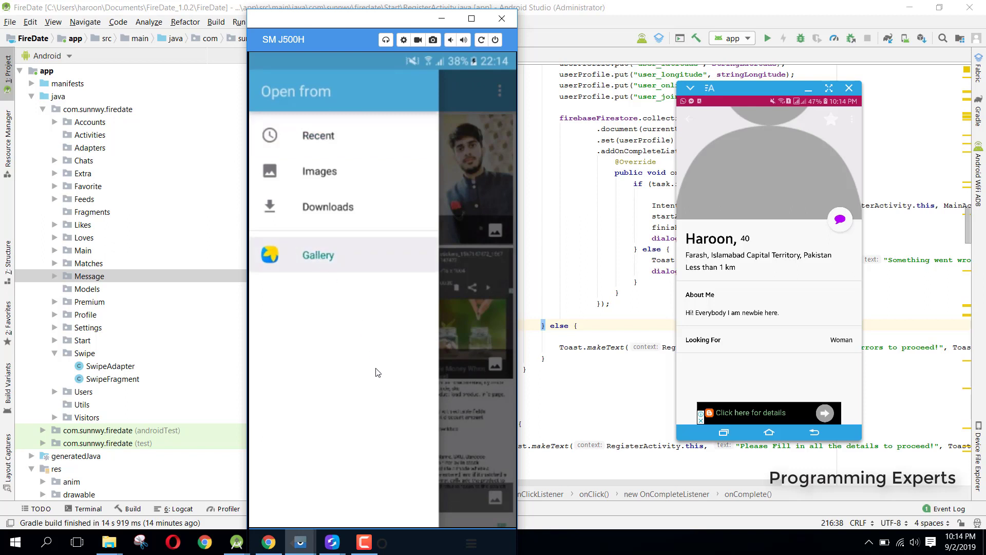
{"action": "left_click_drag", "start_coordinate": [393, 398], "coordinate": [430, 153]}
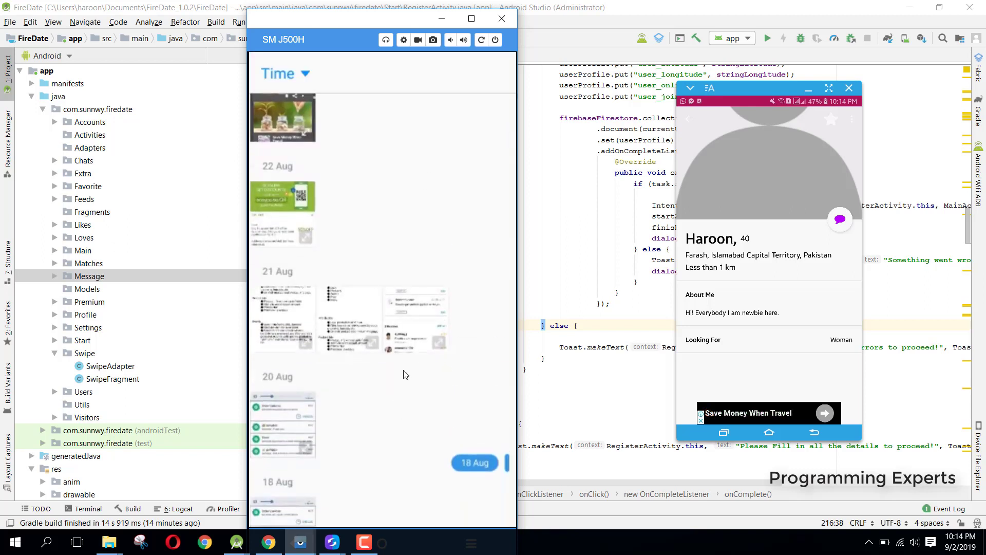
{"action": "mouse_move", "coordinate": [404, 375]}
{"action": "left_mouse_down"}
{"action": "mouse_move", "coordinate": [424, 172]}
{"action": "mouse_move", "coordinate": [412, 480]}
{"action": "left_mouse_up"}
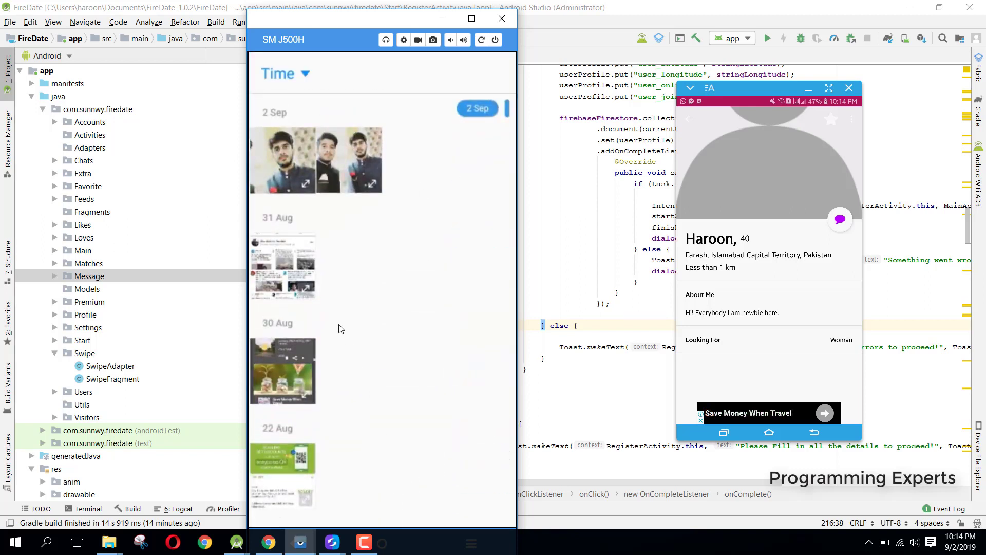
{"action": "left_click", "coordinate": [278, 153]}
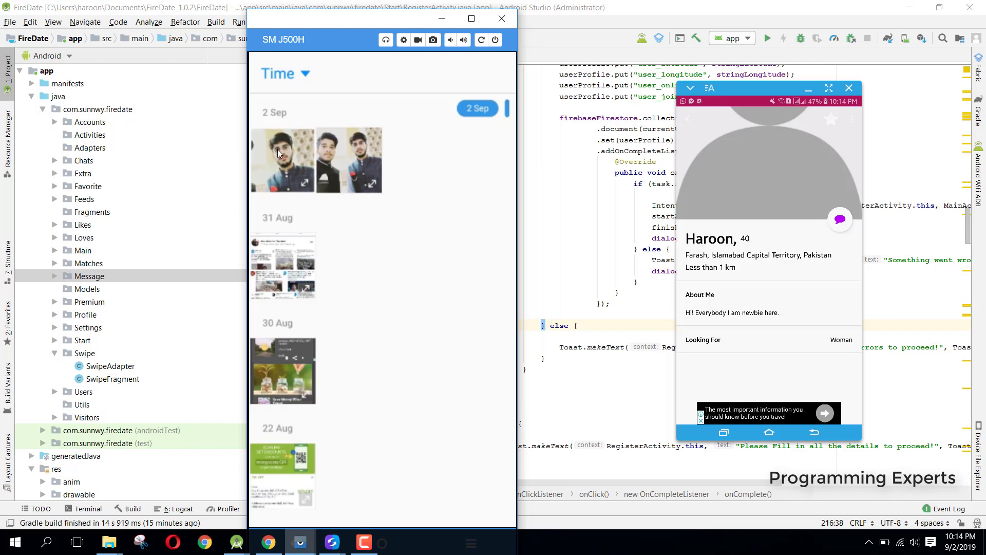
{"action": "left_click_drag", "start_coordinate": [403, 289], "coordinate": [409, 273]}
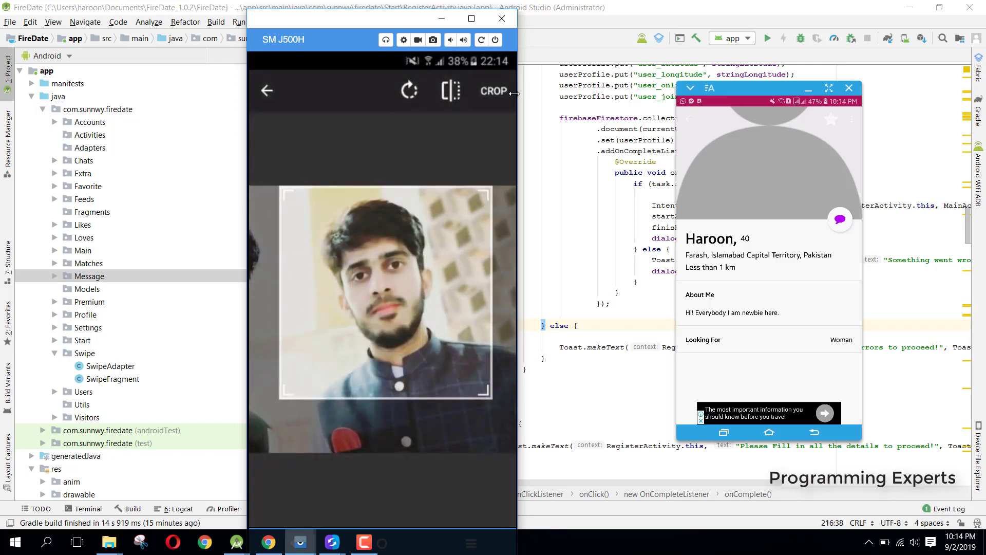
{"action": "left_click", "coordinate": [491, 90]}
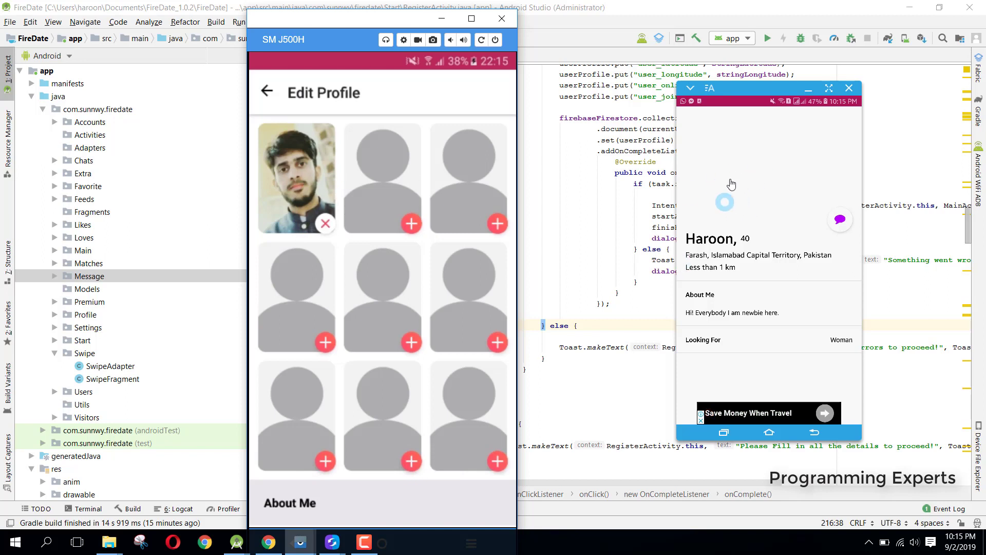
{"action": "scroll", "coordinate": [775, 163], "scroll_direction": "down", "scroll_amount": 2}
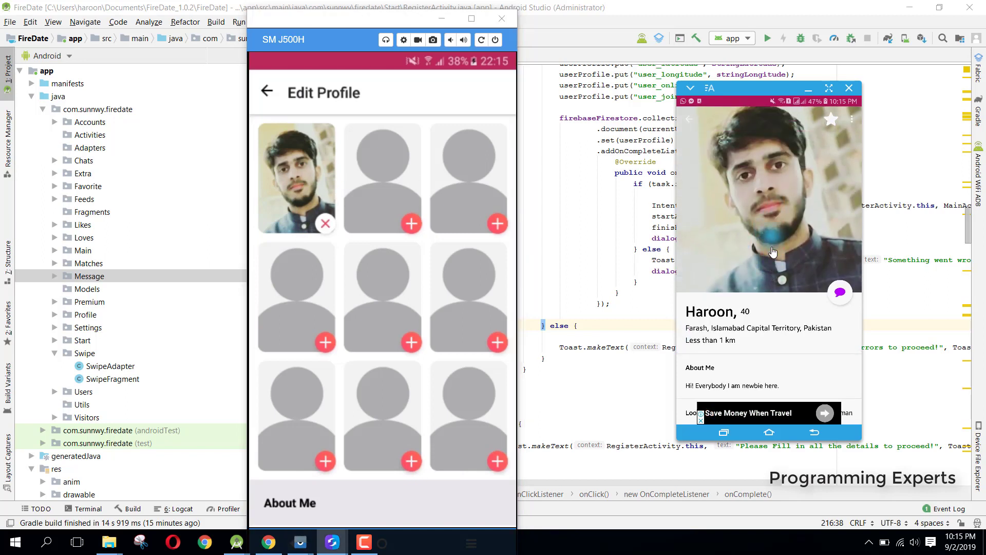
{"action": "scroll", "coordinate": [774, 201], "scroll_direction": "up", "scroll_amount": 3}
{"action": "scroll", "coordinate": [772, 231], "scroll_direction": "down", "scroll_amount": 2}
{"action": "scroll", "coordinate": [772, 245], "scroll_direction": "up", "scroll_amount": 3}
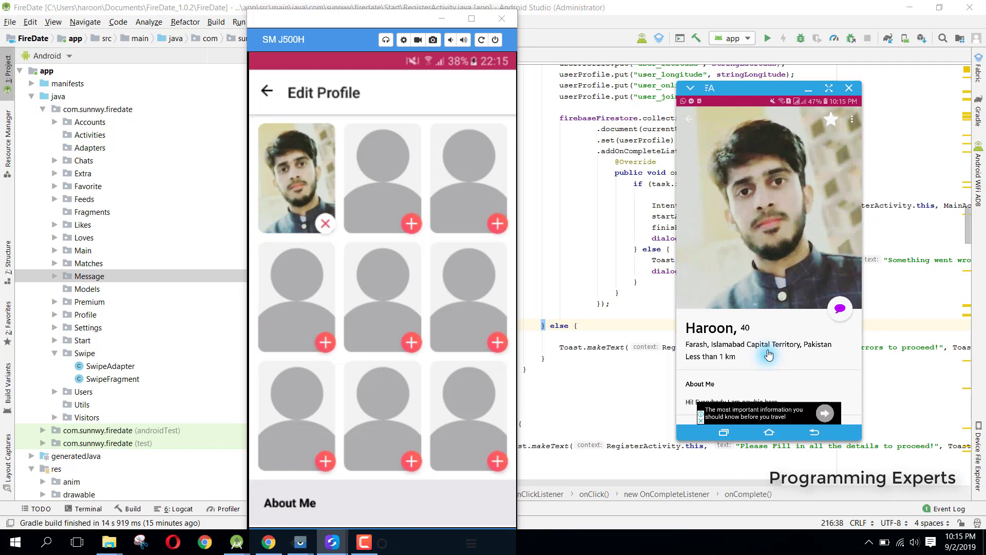
{"action": "scroll", "coordinate": [771, 339], "scroll_direction": "down", "scroll_amount": 3}
{"action": "scroll", "coordinate": [770, 339], "scroll_direction": "up", "scroll_amount": 3}
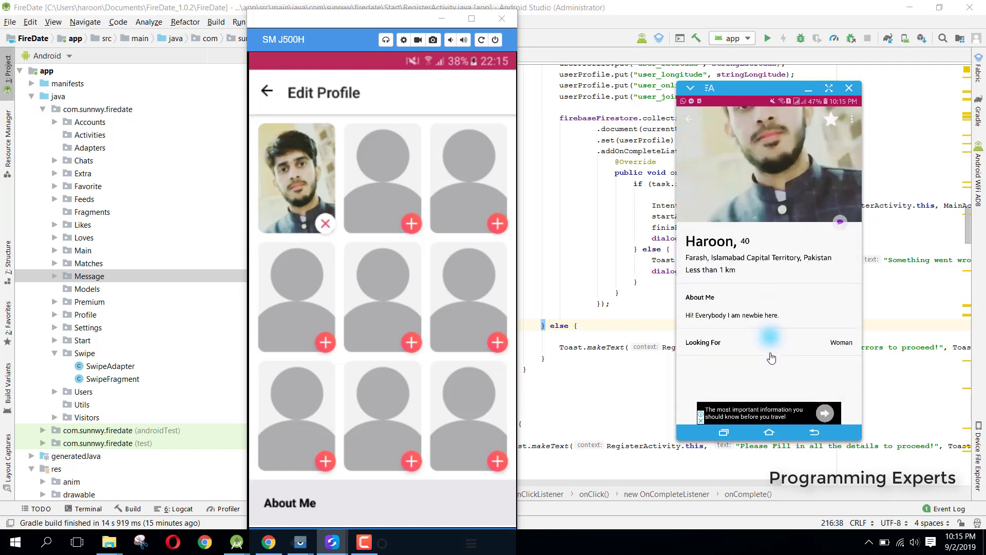
Upload the two-person gallery photo to the second slot, cropped to one face
{"action": "left_click", "coordinate": [406, 226]}
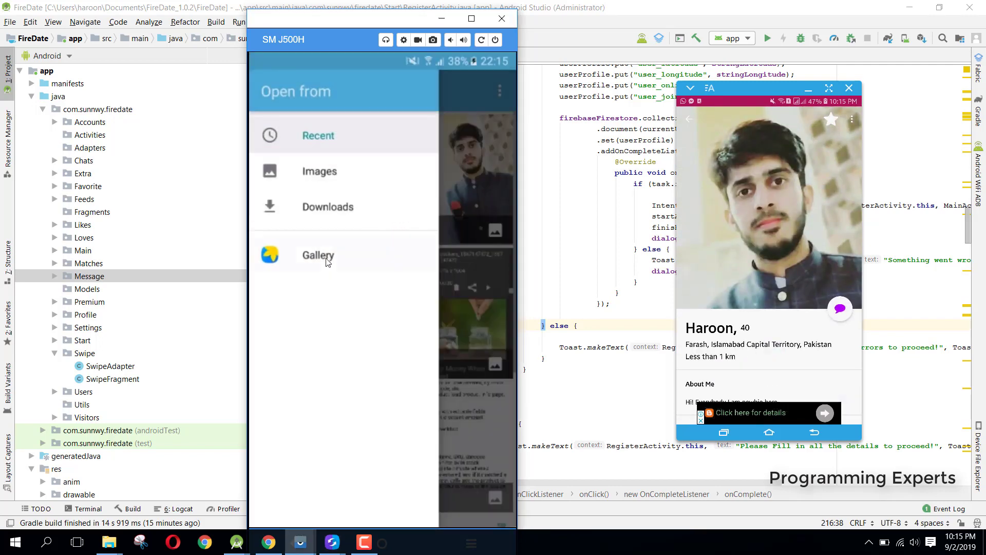
{"action": "left_click", "coordinate": [327, 262]}
{"action": "left_click", "coordinate": [351, 162]}
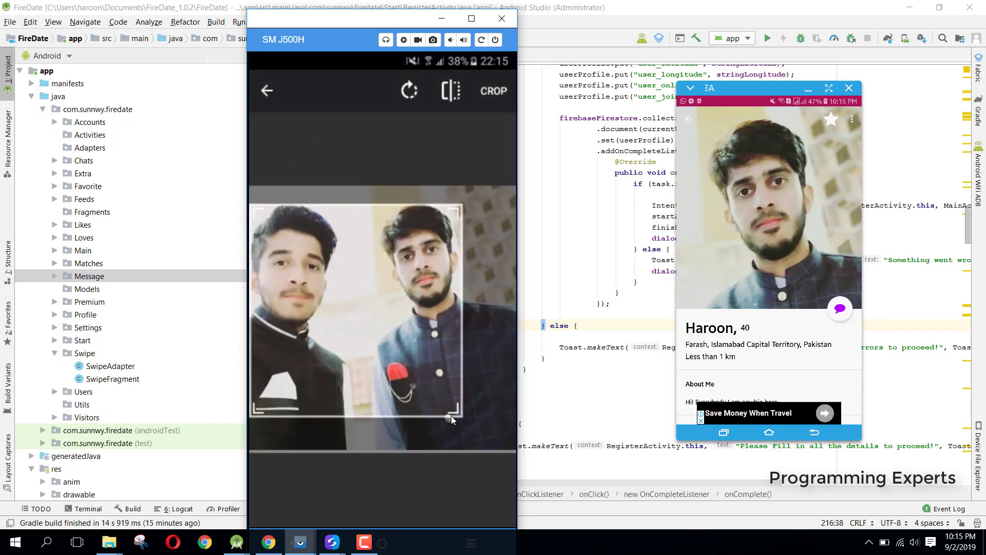
{"action": "left_click_drag", "start_coordinate": [451, 415], "coordinate": [278, 316]}
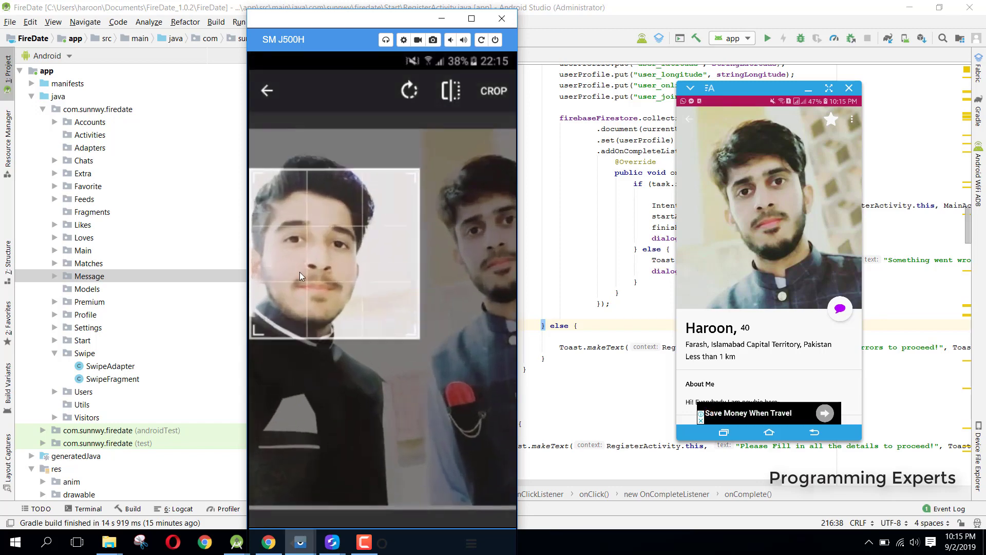
{"action": "left_click", "coordinate": [488, 92]}
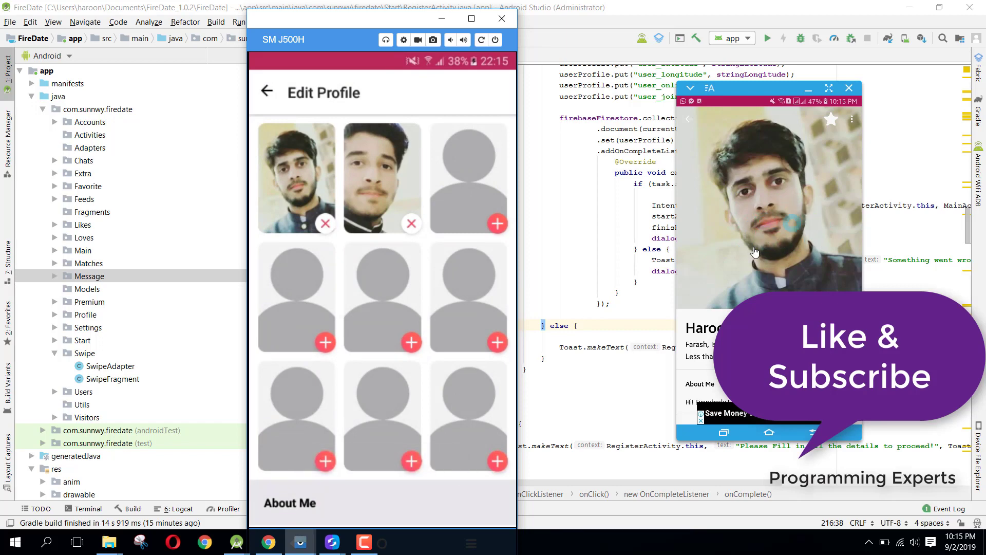
{"action": "left_click", "coordinate": [709, 250]}
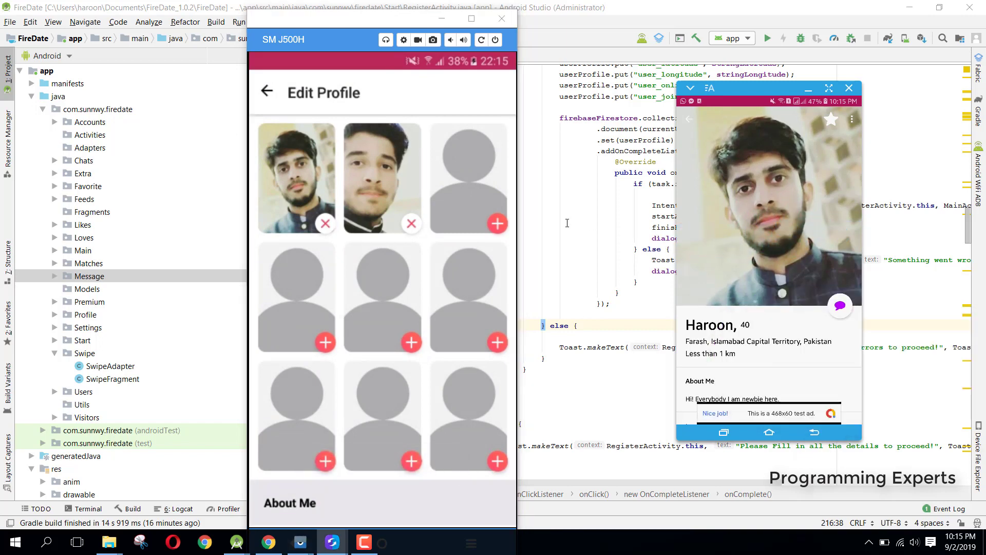
{"action": "left_click", "coordinate": [689, 124]}
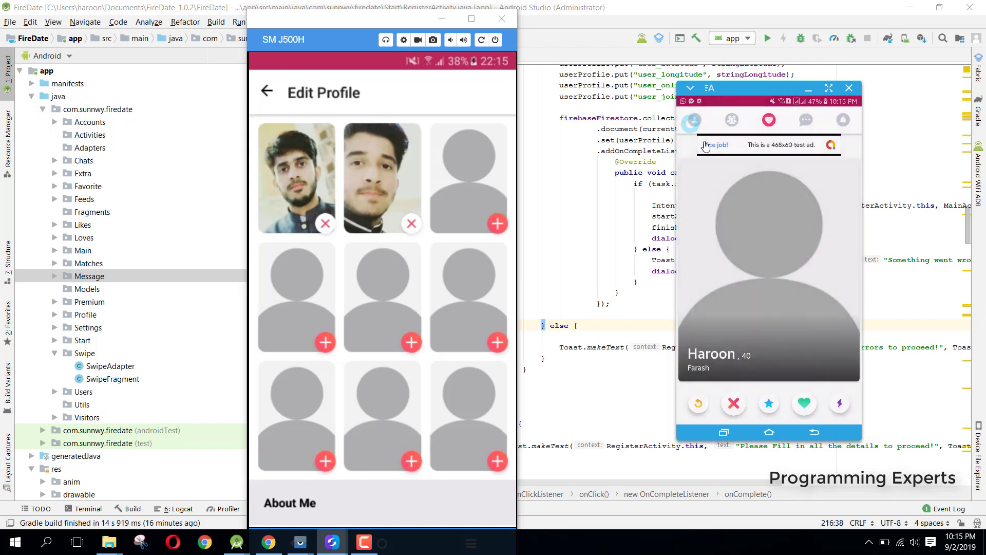
{"action": "left_click", "coordinate": [758, 204]}
{"action": "left_click", "coordinate": [747, 331]}
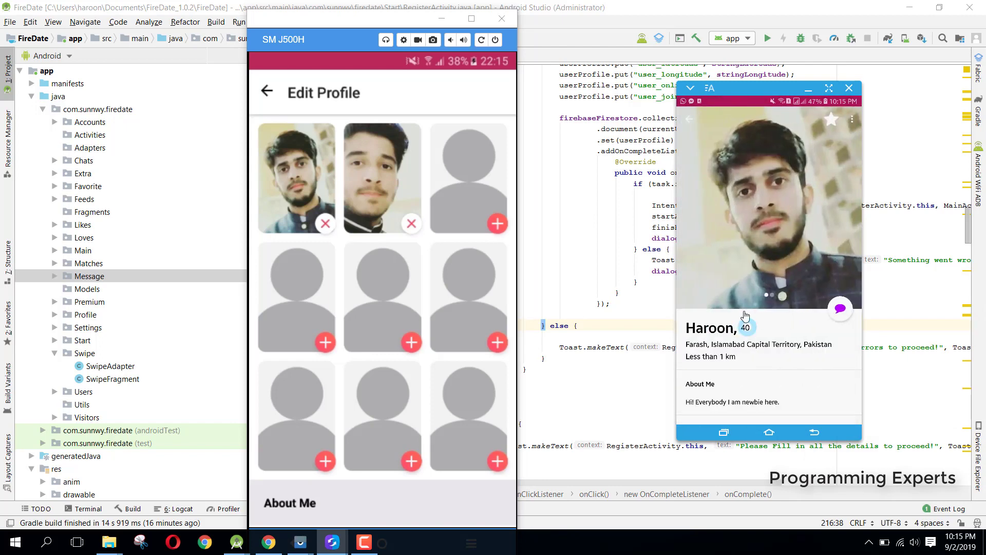
{"action": "left_click", "coordinate": [690, 124]}
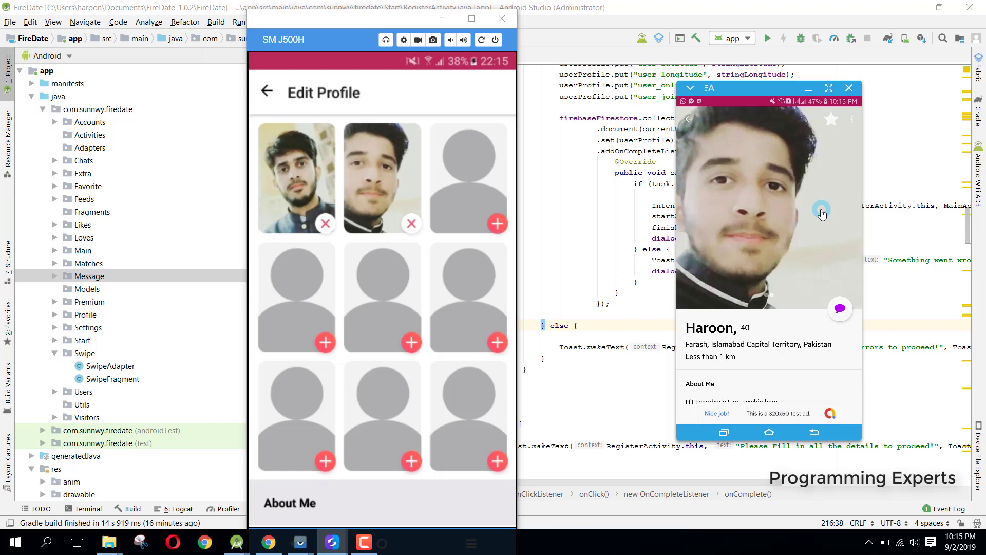
{"action": "left_click", "coordinate": [817, 212]}
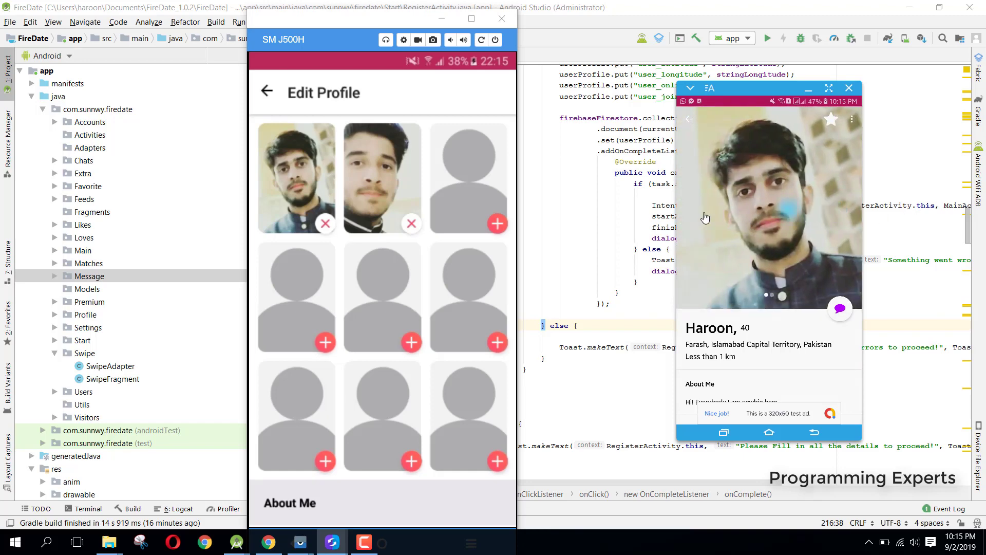
{"action": "left_click", "coordinate": [703, 219]}
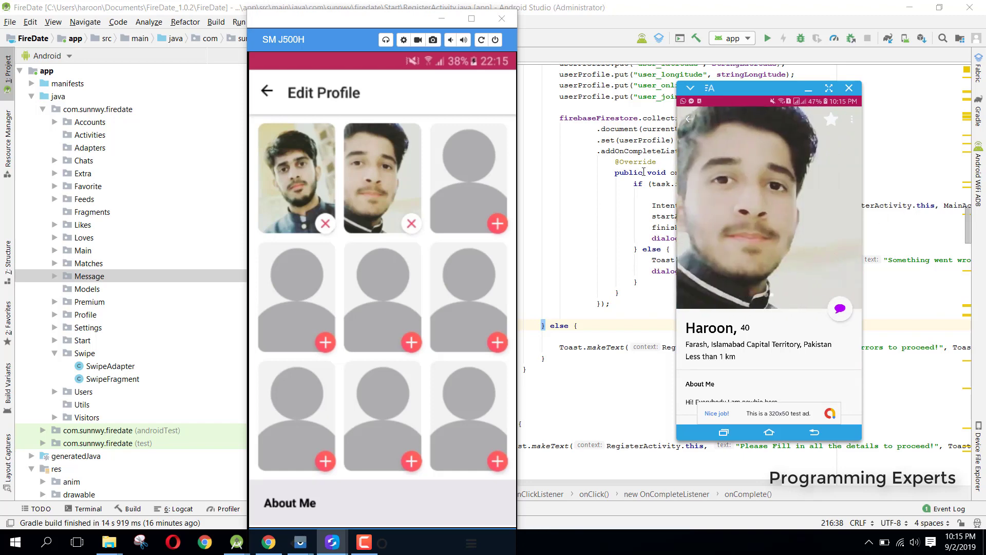
{"action": "left_click", "coordinate": [691, 126]}
{"action": "left_click_drag", "start_coordinate": [377, 406], "coordinate": [400, 159]}
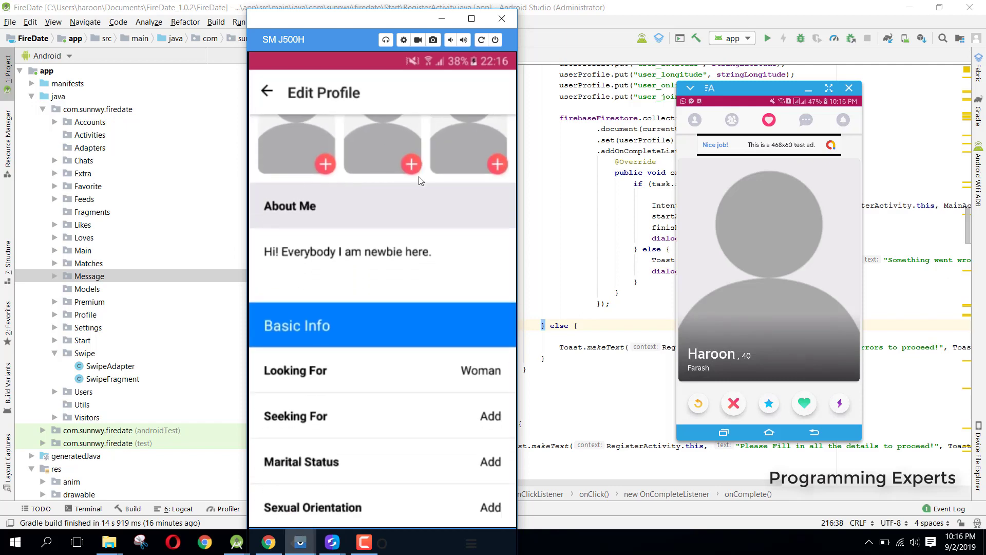
Change Haroon's About Me text to 'I am using Tinder' and save it
{"action": "left_click", "coordinate": [430, 251]}
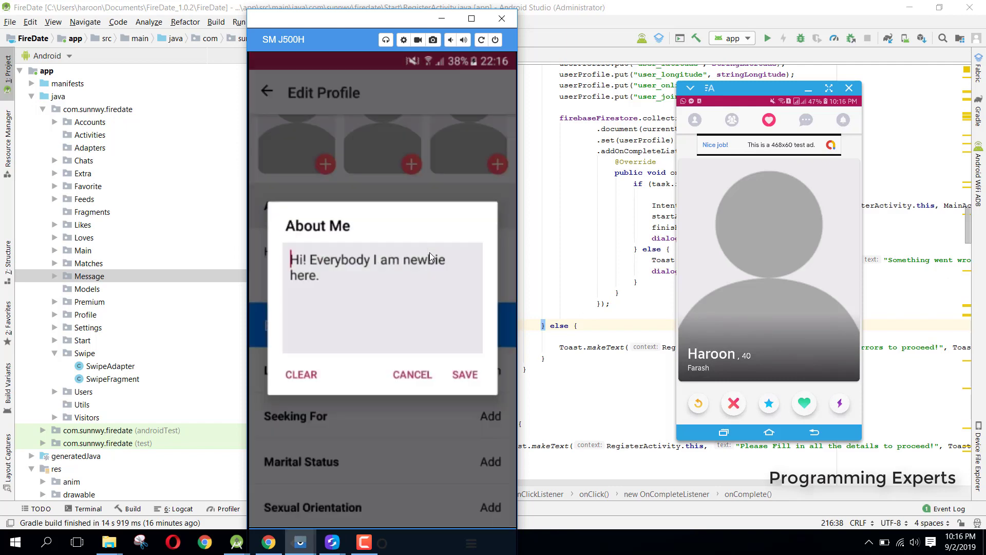
{"action": "left_click", "coordinate": [337, 278]}
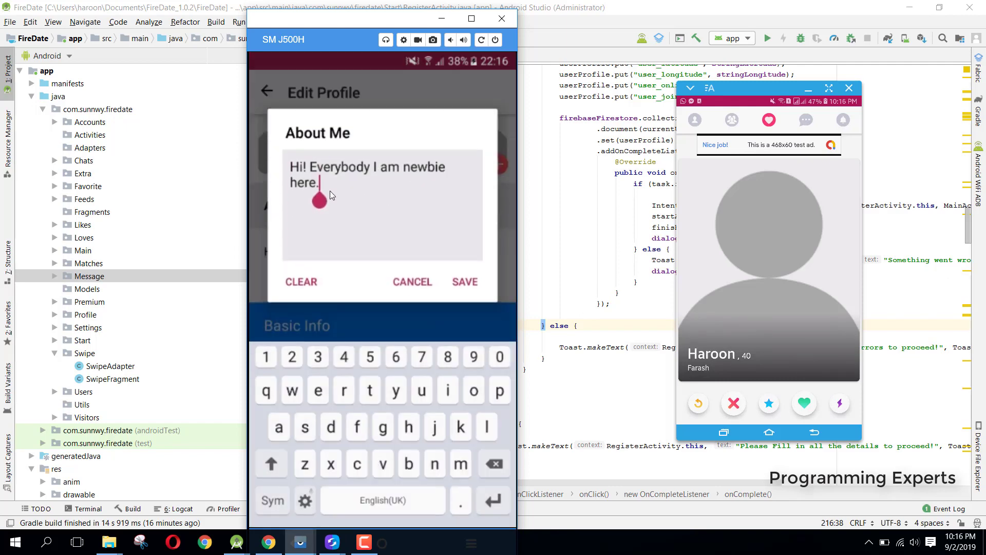
{"action": "key", "text": "BackSpace"}
{"action": "key", "text": "BackSpace"}
{"action": "key", "text": "BackSpace"}
{"action": "key", "text": "BackSpace"}
{"action": "key", "text": "BackSpace"}
{"action": "key", "text": "BackSpace"}
{"action": "key", "text": "BackSpace"}
{"action": "key", "text": "BackSpace"}
{"action": "key", "text": "BackSpace"}
{"action": "key", "text": "BackSpace"}
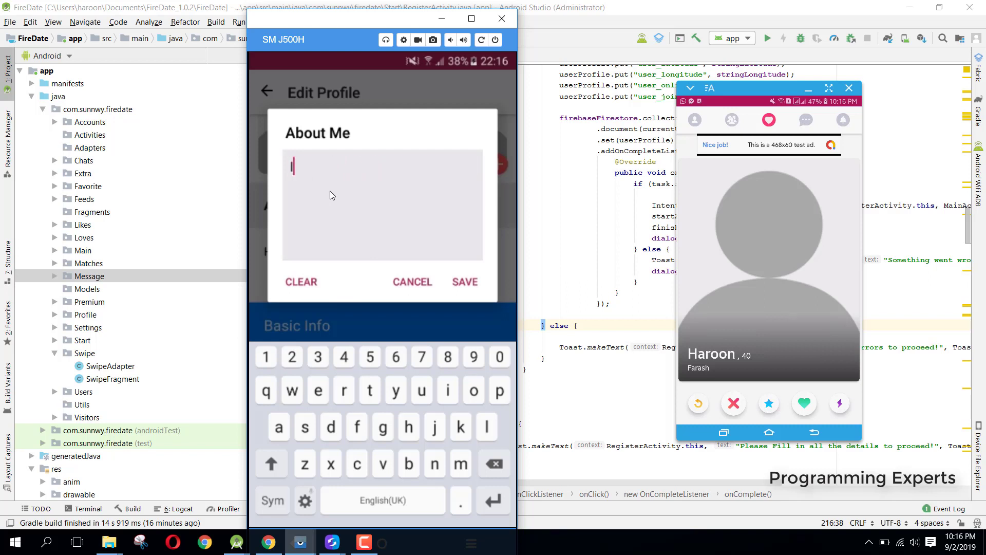
{"action": "type", "text": "I am using Tinder"}
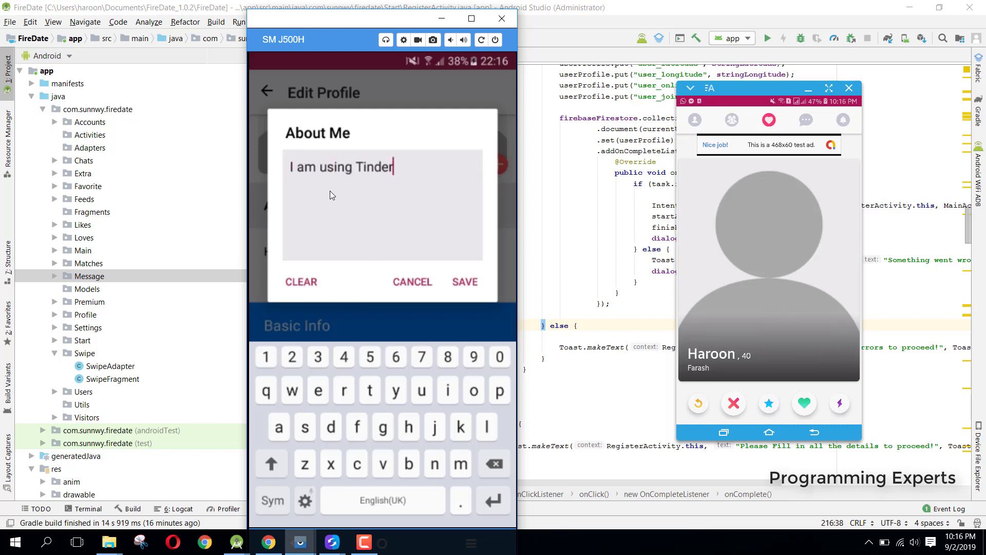
{"action": "left_click", "coordinate": [466, 282]}
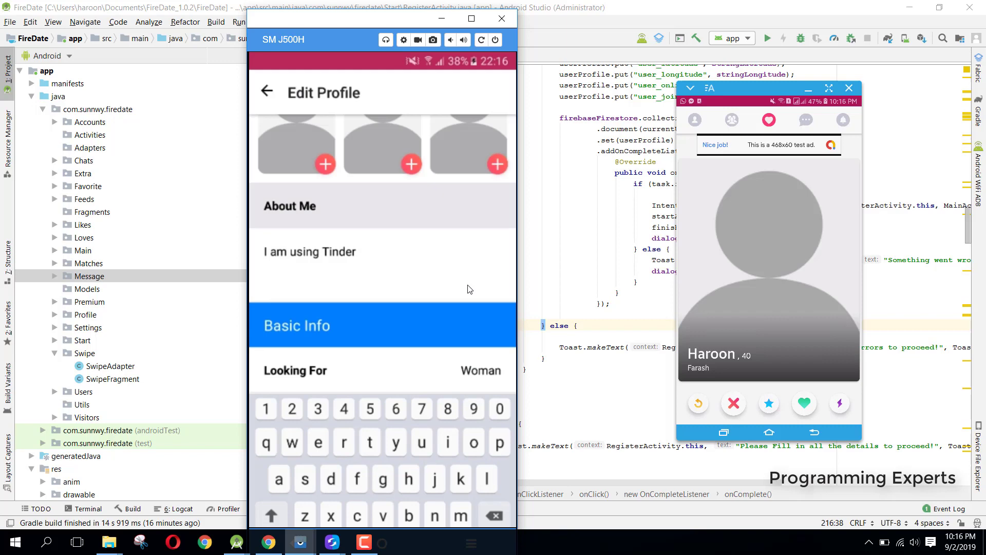
{"action": "left_click", "coordinate": [476, 377]}
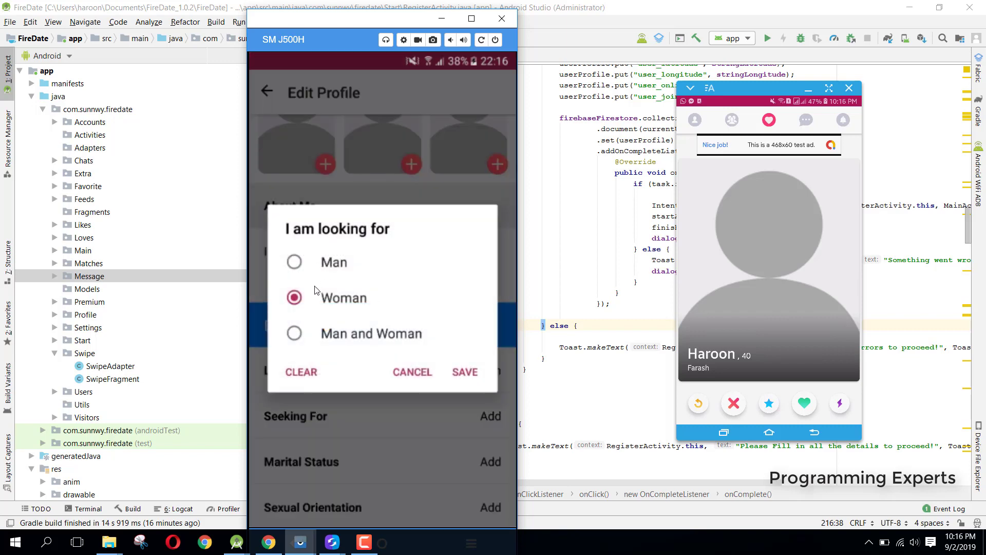
Set Looking For to Man and Woman and Seeking For to Marriage
{"action": "left_click", "coordinate": [323, 304]}
{"action": "left_click", "coordinate": [329, 334]}
{"action": "left_click", "coordinate": [463, 372]}
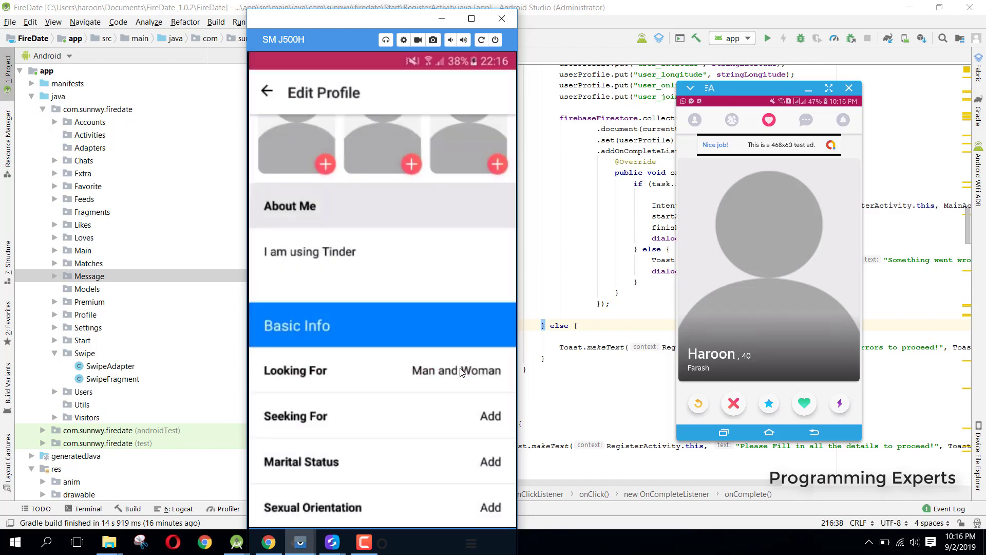
{"action": "left_click", "coordinate": [446, 409]}
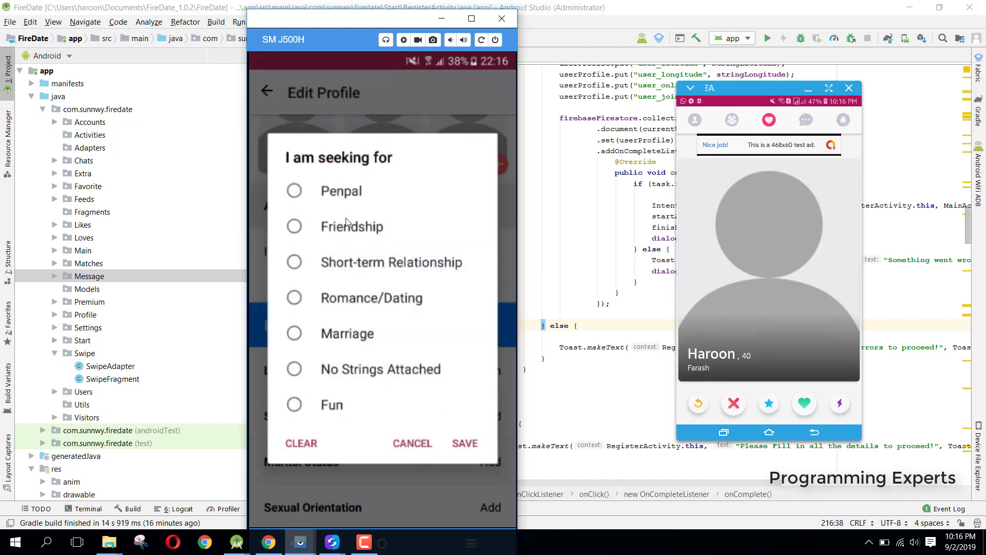
{"action": "left_click", "coordinate": [339, 333]}
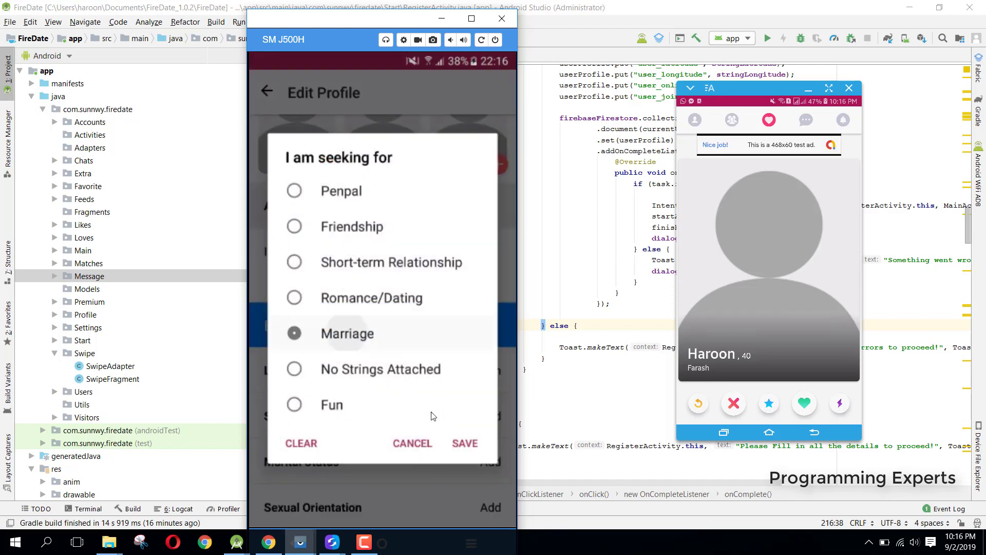
{"action": "left_click", "coordinate": [464, 444]}
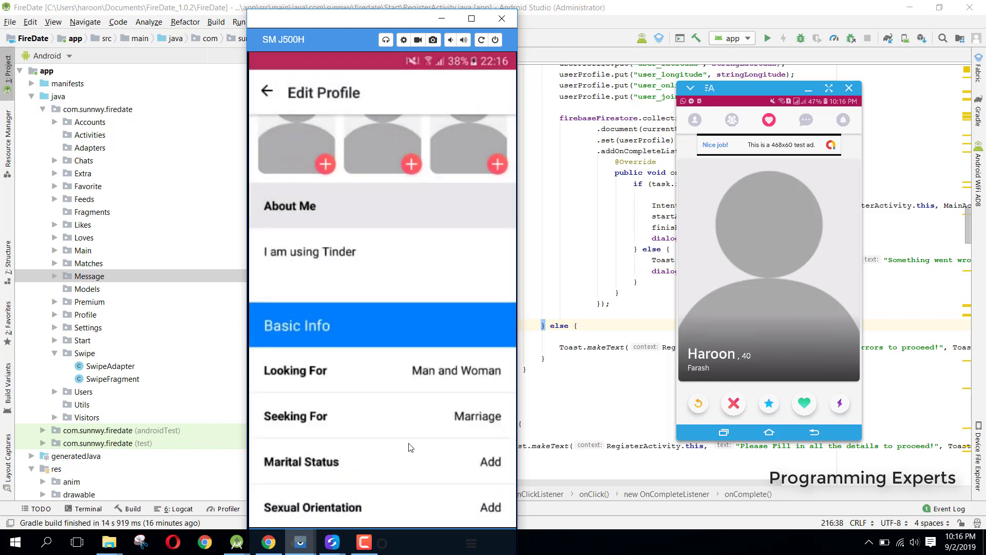
Set Marital Status to Single and Sexual Orientation to Straight
{"action": "left_click", "coordinate": [409, 451]}
{"action": "left_click", "coordinate": [343, 248]}
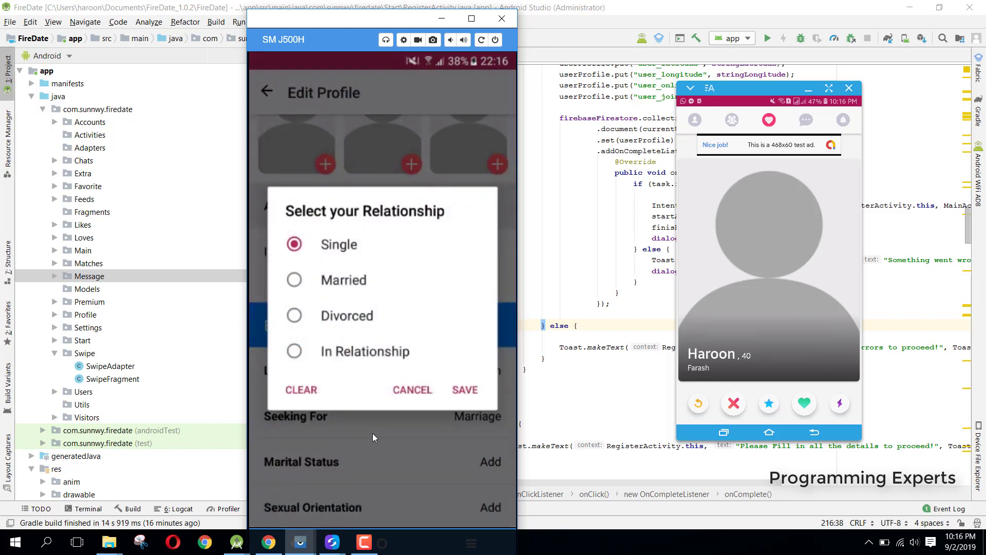
{"action": "left_click", "coordinate": [465, 390]}
{"action": "scroll", "coordinate": [465, 400], "scroll_direction": "down", "scroll_amount": 3}
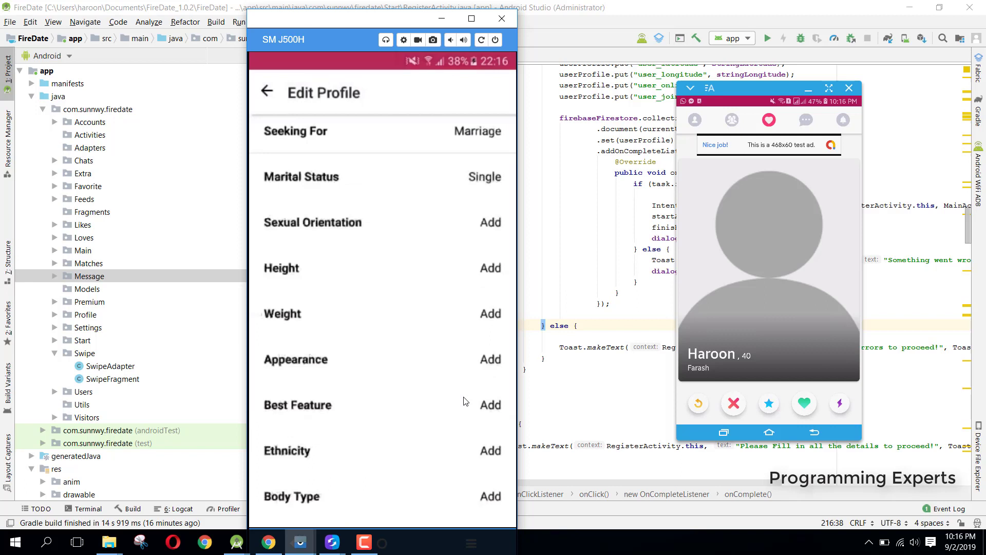
{"action": "left_click", "coordinate": [487, 215]}
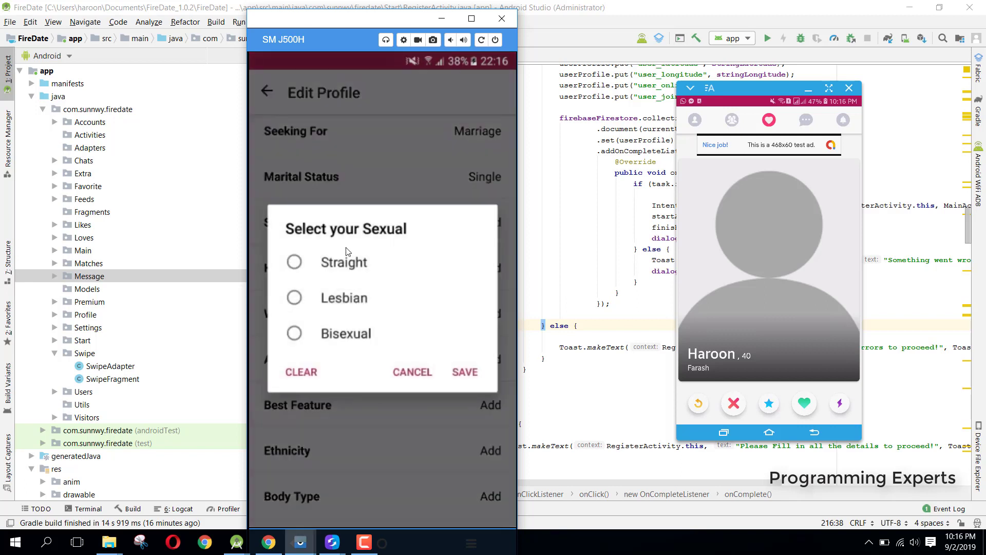
{"action": "left_click", "coordinate": [342, 264]}
{"action": "left_click", "coordinate": [466, 372]}
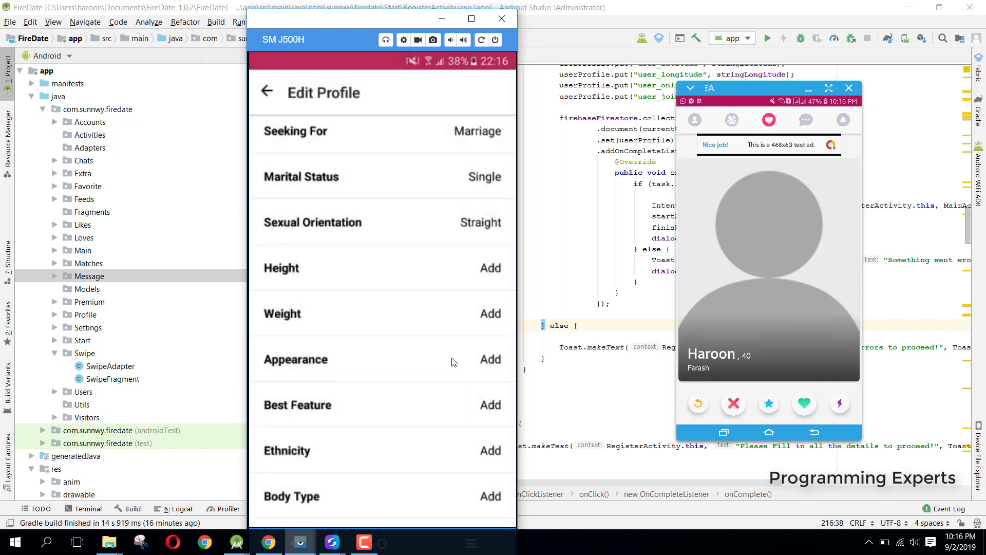
Set the height to 180cm and the weight to 68kg
{"action": "left_click", "coordinate": [467, 279]}
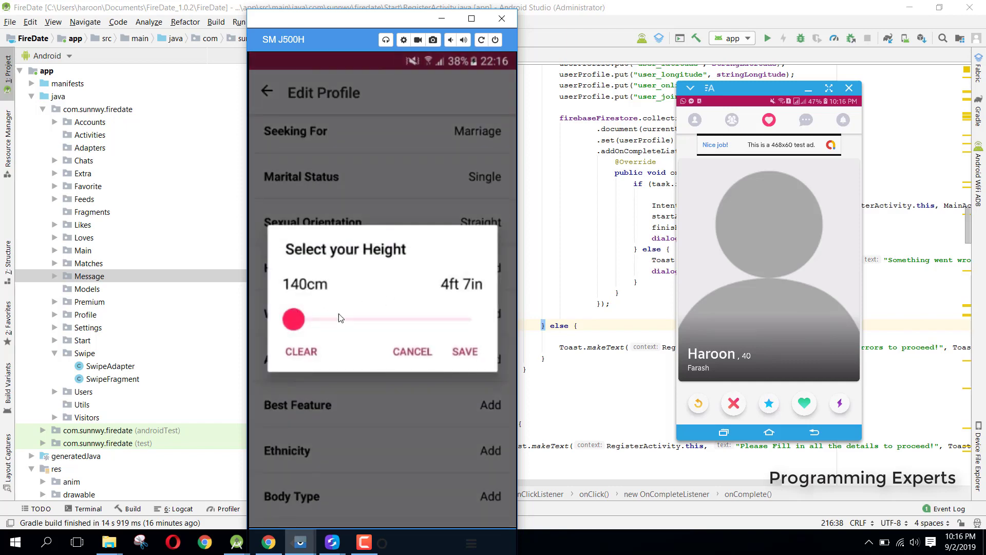
{"action": "mouse_move", "coordinate": [339, 314]}
{"action": "left_mouse_down"}
{"action": "mouse_move", "coordinate": [392, 318]}
{"action": "mouse_move", "coordinate": [366, 319]}
{"action": "left_mouse_up"}
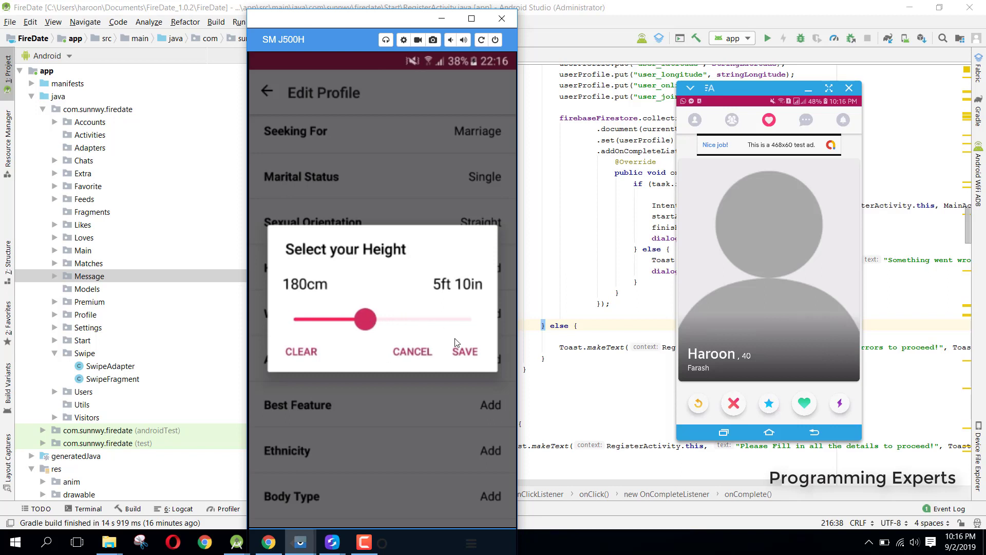
{"action": "left_click", "coordinate": [464, 352]}
{"action": "left_click", "coordinate": [345, 314]}
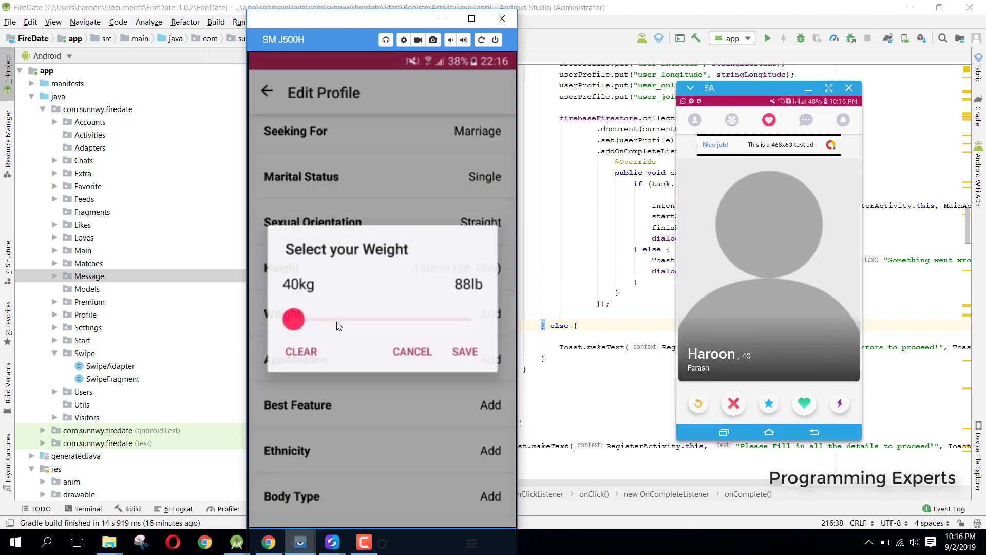
{"action": "left_click_drag", "start_coordinate": [344, 318], "coordinate": [335, 319]}
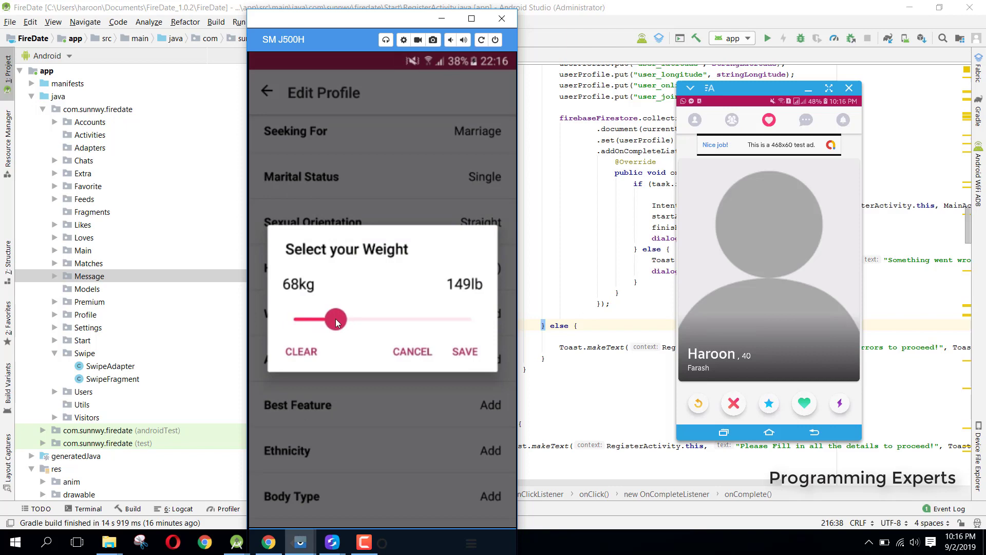
{"action": "left_click", "coordinate": [468, 352]}
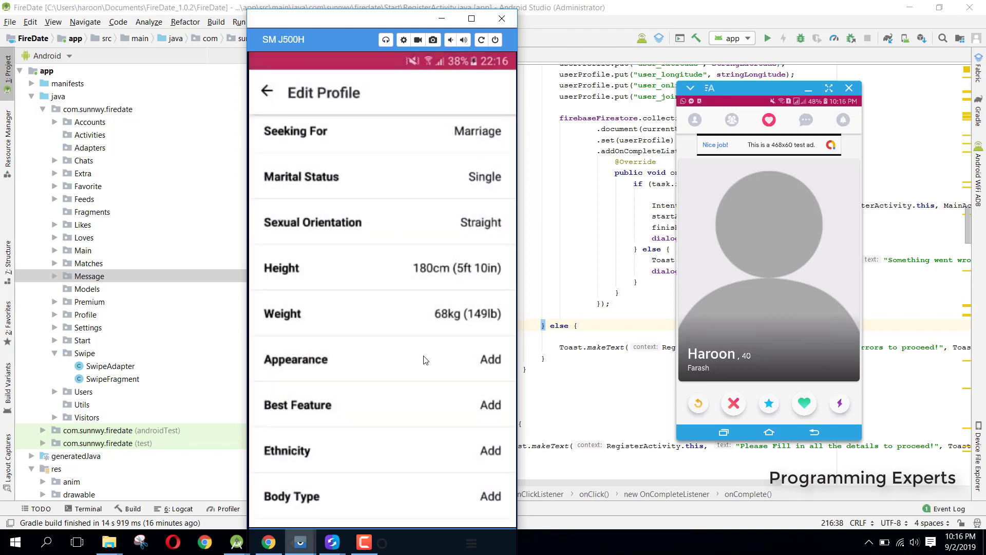
Set Appearance to Attractive and Best Feature to My Chest
{"action": "left_click", "coordinate": [426, 352]}
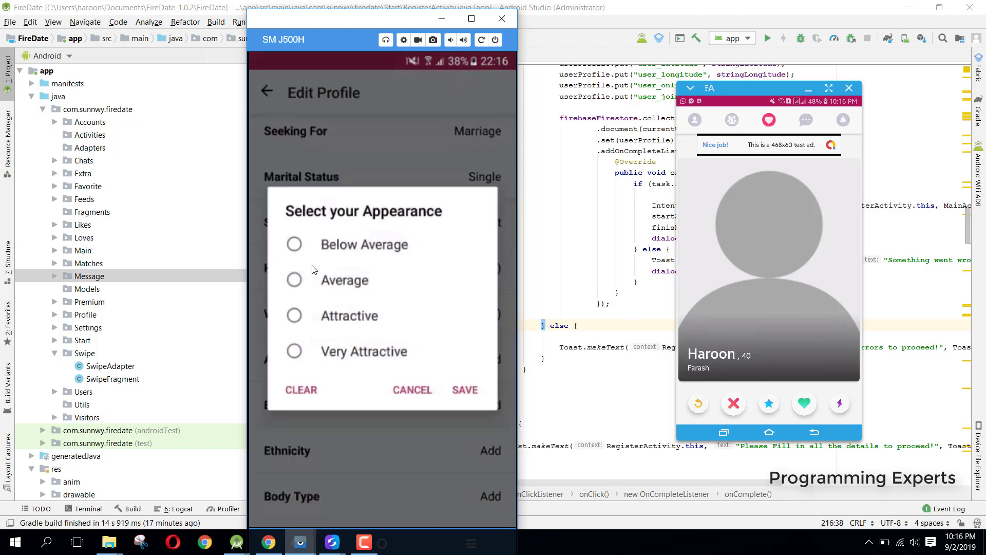
{"action": "left_click", "coordinate": [331, 319]}
{"action": "left_click", "coordinate": [467, 392]}
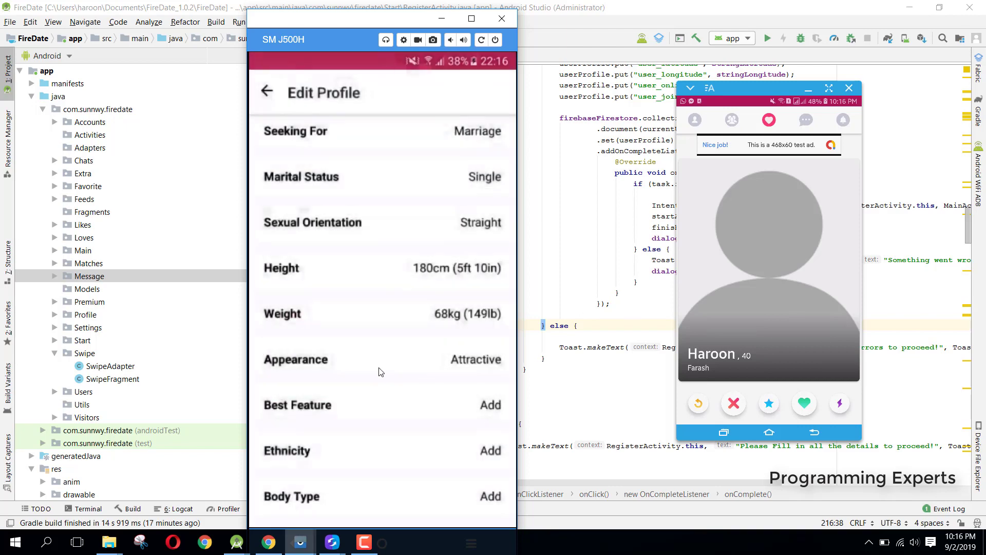
{"action": "left_click", "coordinate": [382, 401]}
{"action": "left_click", "coordinate": [341, 219]}
{"action": "left_click", "coordinate": [460, 486]}
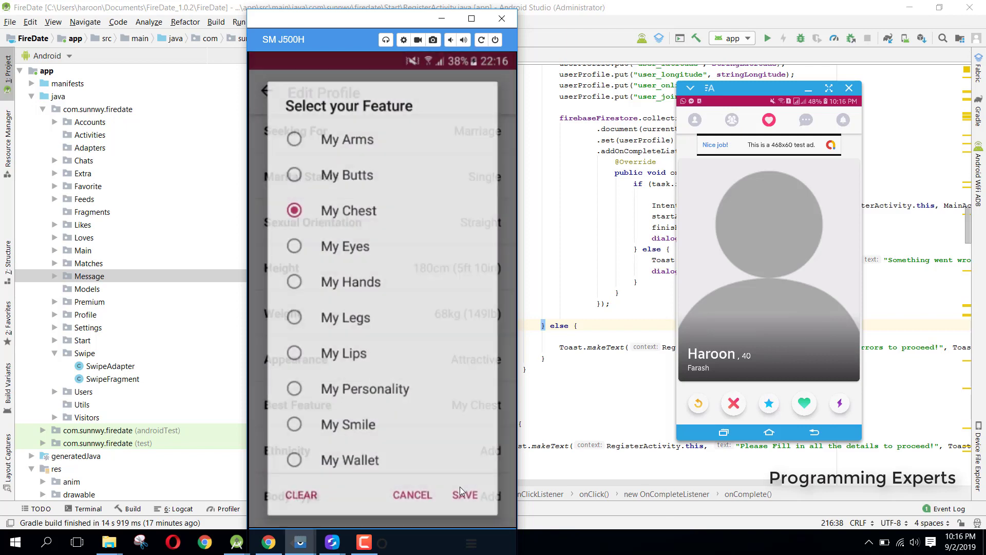
{"action": "scroll", "coordinate": [418, 392], "scroll_direction": "down", "scroll_amount": 1}
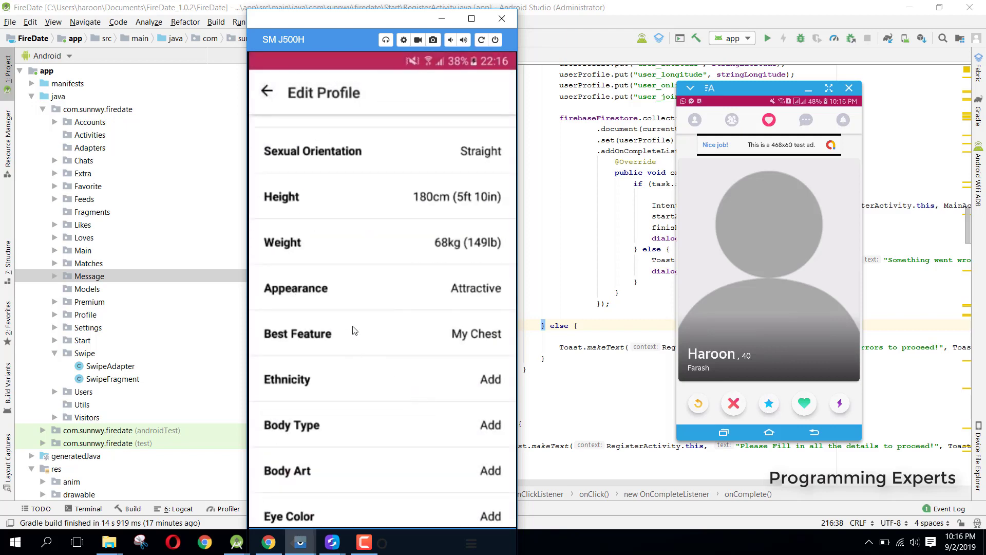
Set Ethnicity to Asian and Religion to Islam
{"action": "left_click", "coordinate": [350, 379]}
{"action": "left_click", "coordinate": [341, 199]}
{"action": "left_click", "coordinate": [466, 479]}
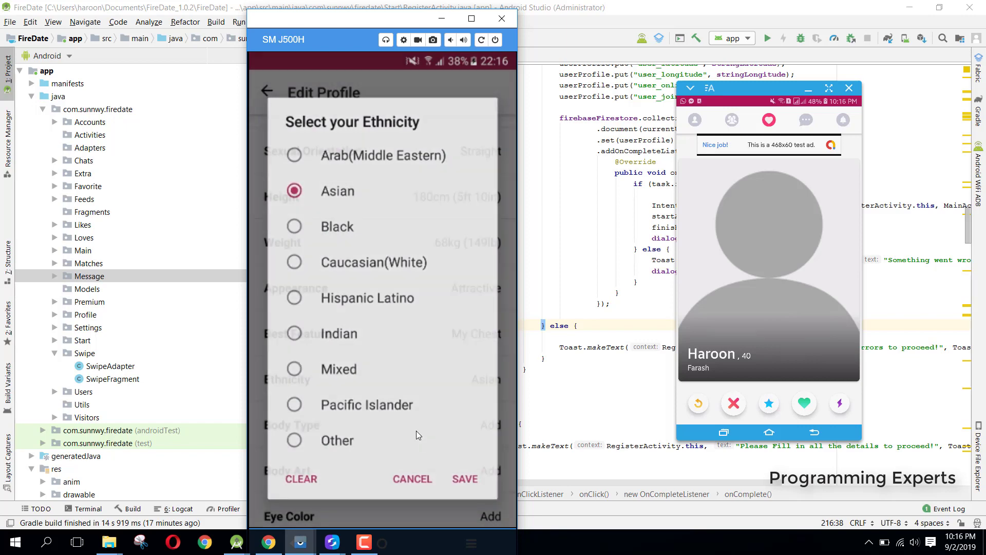
{"action": "scroll", "coordinate": [386, 405], "scroll_direction": "down", "scroll_amount": 3}
{"action": "scroll", "coordinate": [387, 405], "scroll_direction": "down", "scroll_amount": 5}
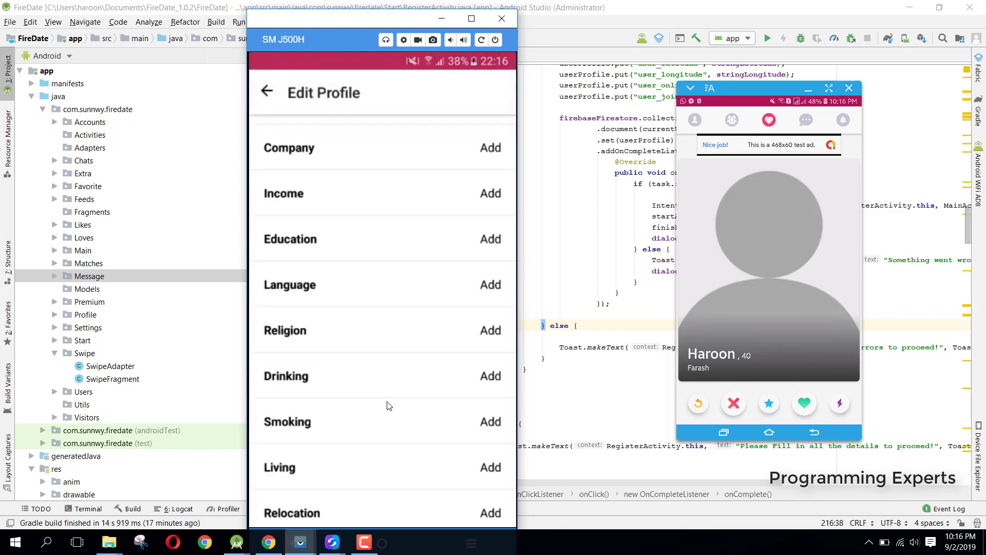
{"action": "left_click", "coordinate": [343, 334]}
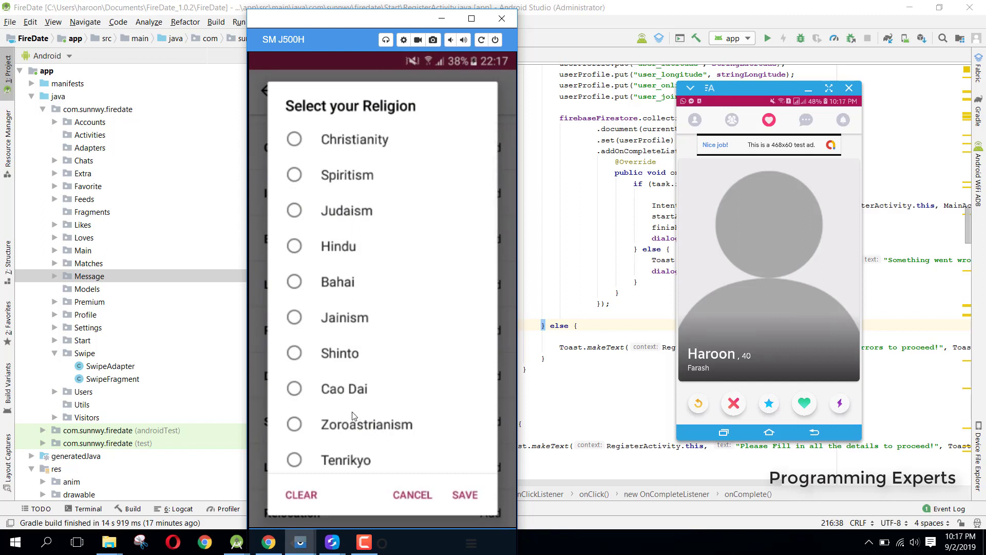
{"action": "left_click_drag", "start_coordinate": [371, 350], "coordinate": [401, 177]}
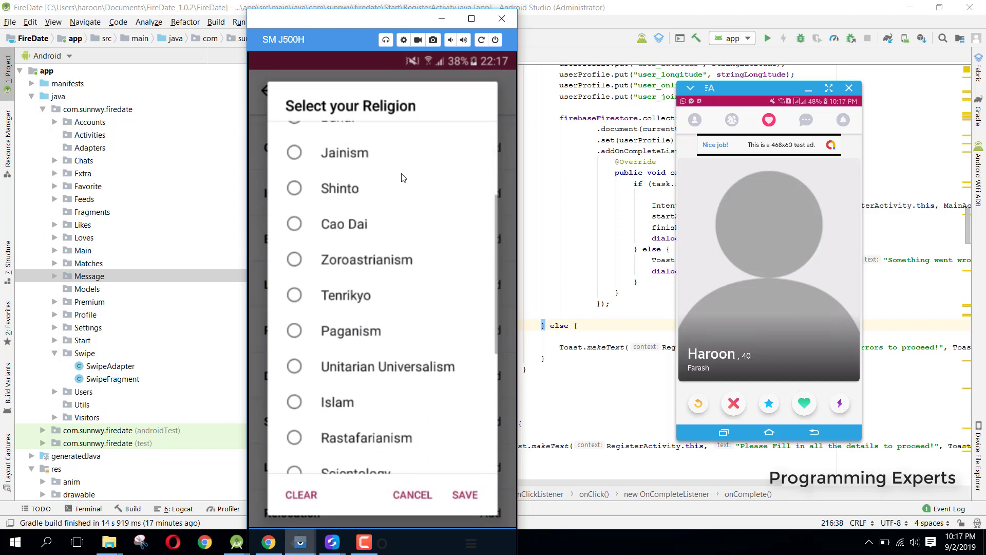
{"action": "left_click", "coordinate": [330, 371]}
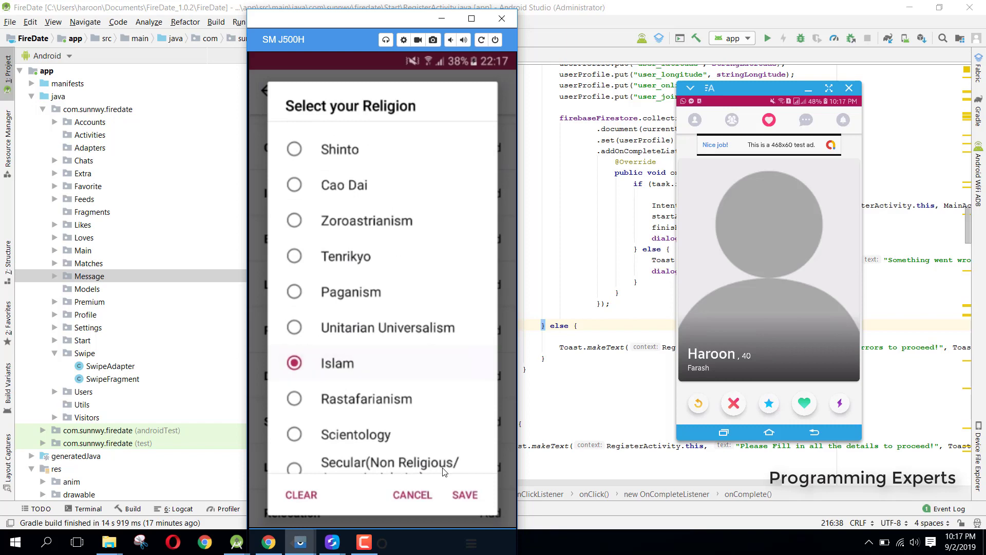
{"action": "left_click", "coordinate": [463, 494]}
{"action": "left_click_drag", "start_coordinate": [412, 301], "coordinate": [427, 154]}
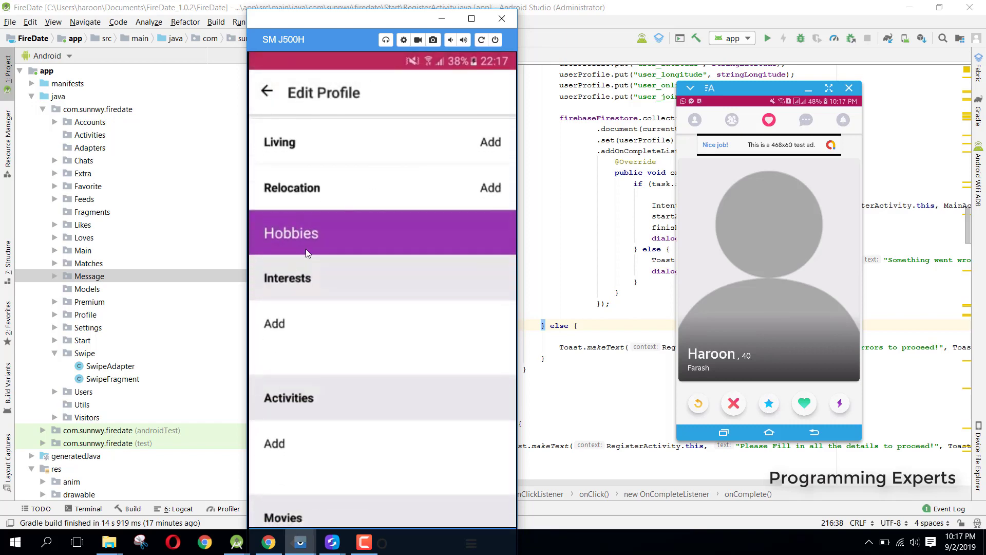
{"action": "left_click_drag", "start_coordinate": [296, 345], "coordinate": [347, 226]}
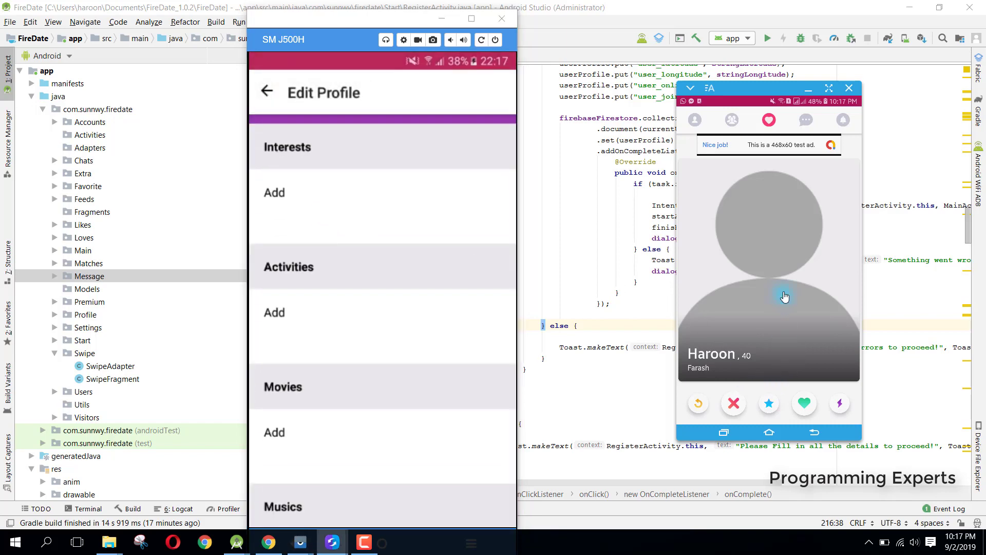
{"action": "left_click_drag", "start_coordinate": [784, 351], "coordinate": [785, 281]}
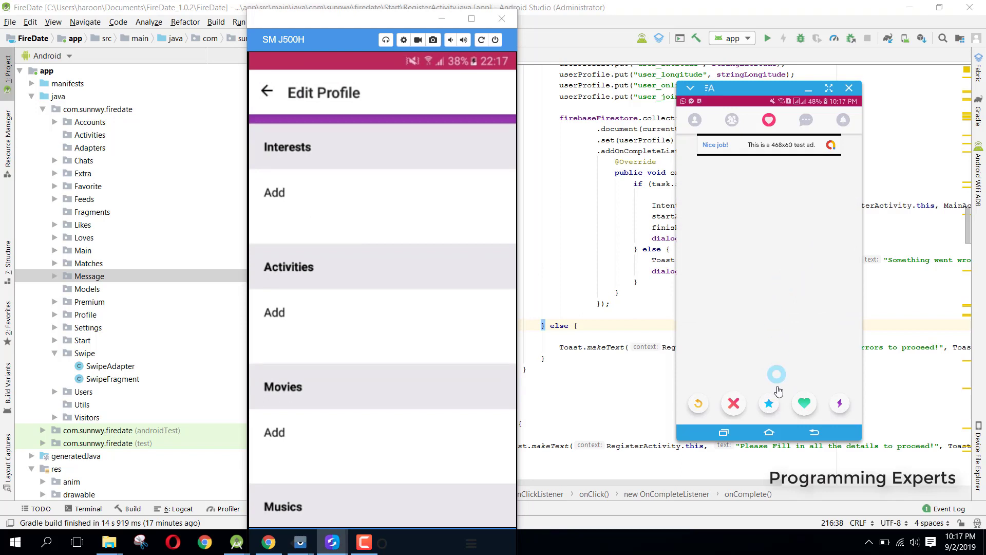
Start a chat with Haroon from the second phone and exit Edit Profile on the first
{"action": "left_click", "coordinate": [698, 403]}
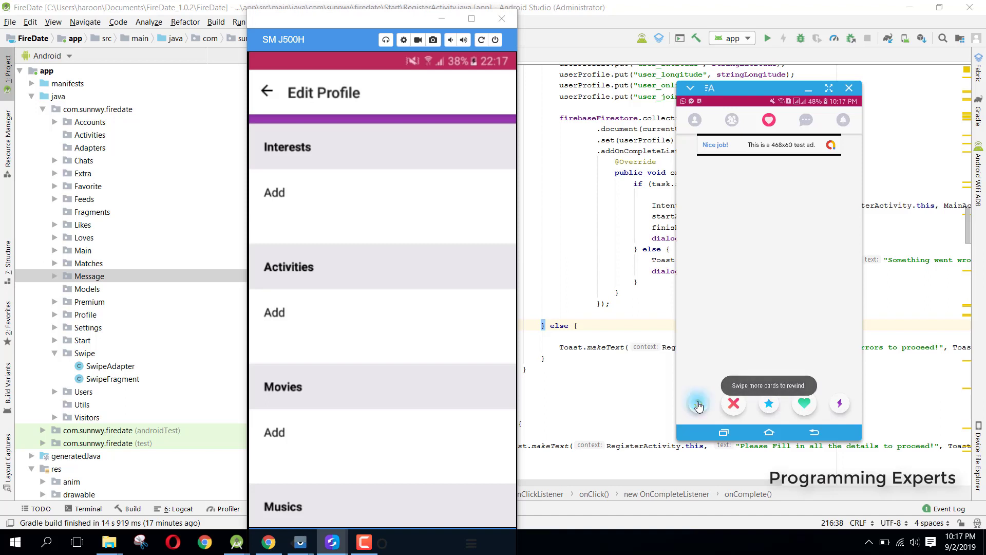
{"action": "left_click_drag", "start_coordinate": [828, 259], "coordinate": [666, 272]}
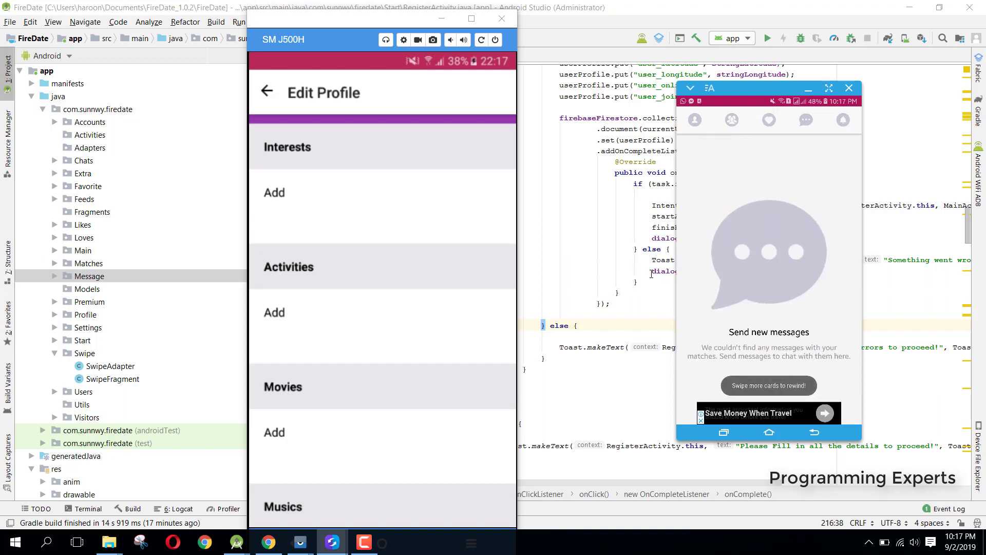
{"action": "left_click_drag", "start_coordinate": [726, 254], "coordinate": [834, 228]}
{"action": "left_click", "coordinate": [733, 117]}
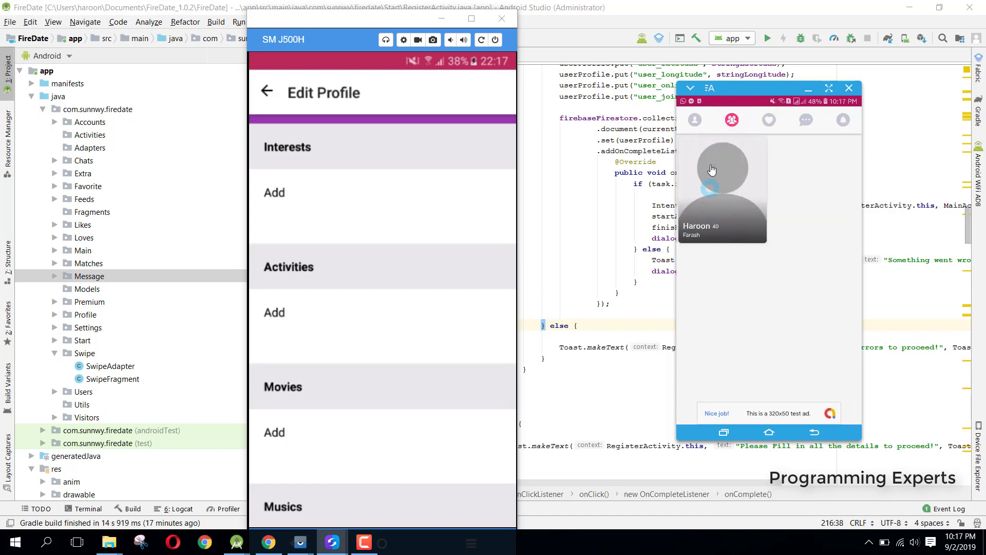
{"action": "left_click", "coordinate": [720, 177]}
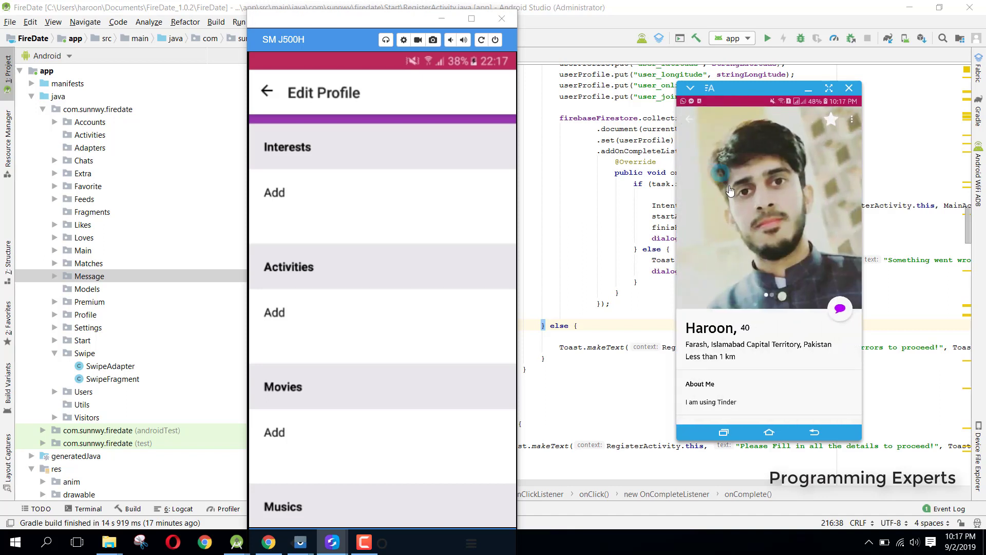
{"action": "mouse_move", "coordinate": [807, 363]}
{"action": "left_mouse_down"}
{"action": "mouse_move", "coordinate": [785, 199]}
{"action": "mouse_move", "coordinate": [781, 410]}
{"action": "left_mouse_up"}
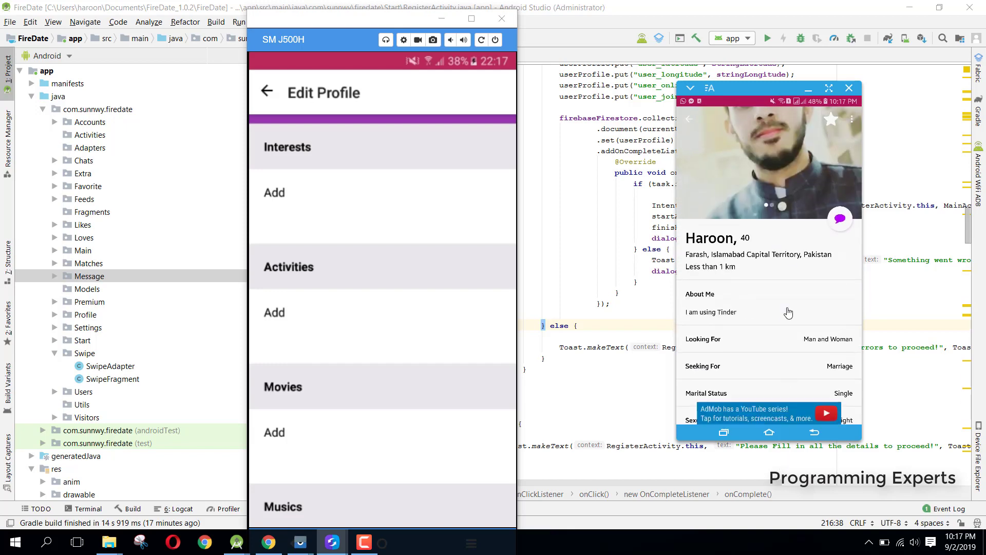
{"action": "left_click_drag", "start_coordinate": [781, 293], "coordinate": [779, 312]}
{"action": "left_click", "coordinate": [840, 304]}
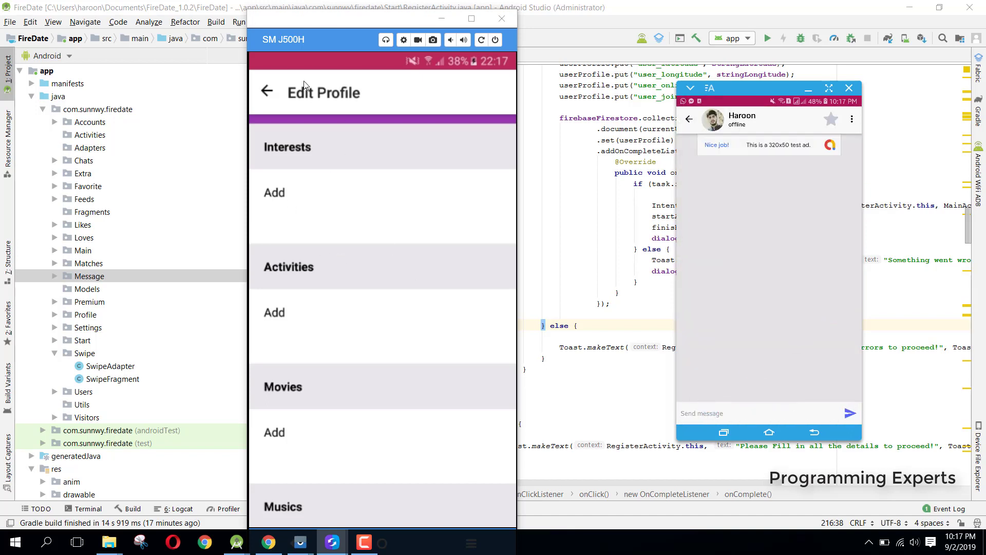
{"action": "left_click", "coordinate": [269, 90]}
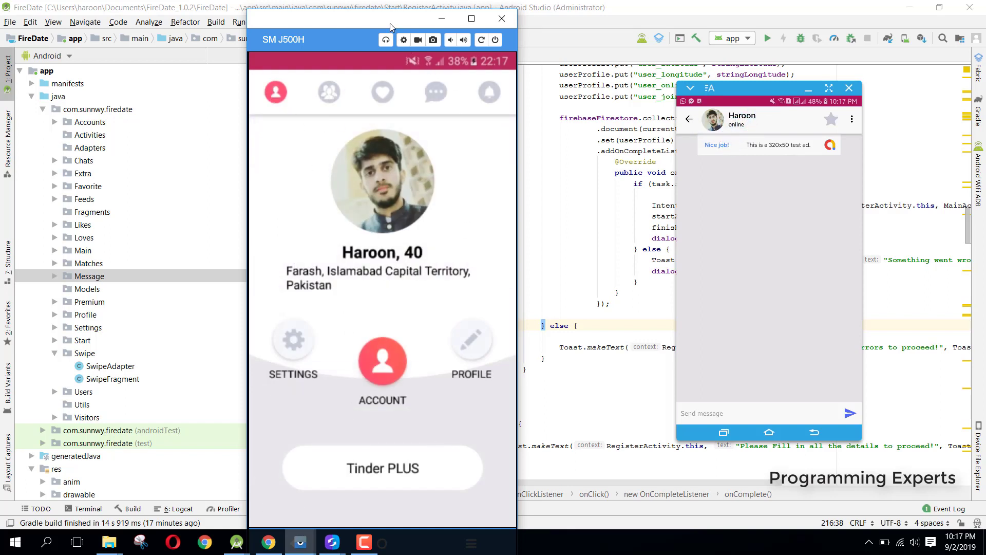
Dismiss Vysor's fullscreen warning and close the mirroring settings
{"action": "double_click", "coordinate": [388, 3]}
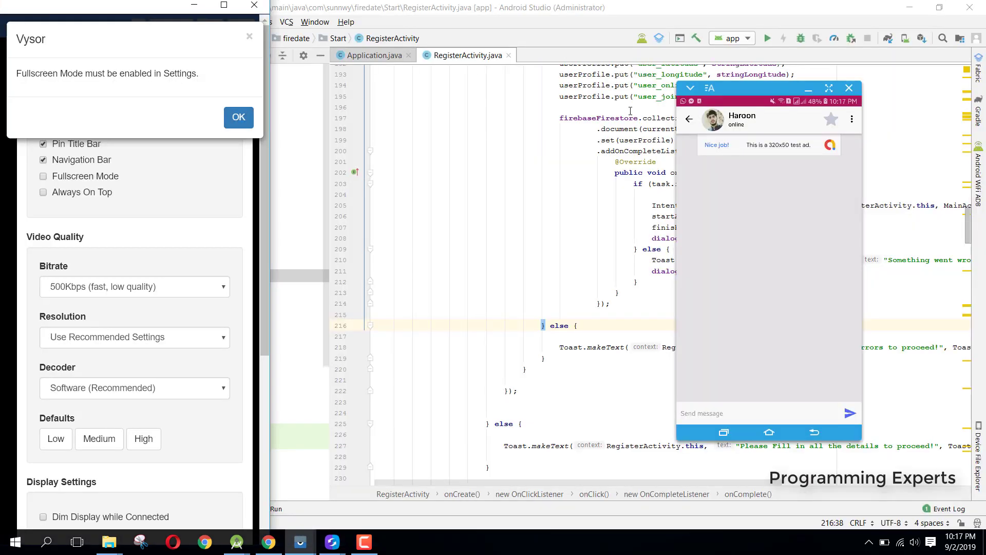
{"action": "left_click", "coordinate": [239, 115]}
{"action": "left_click", "coordinate": [249, 43]}
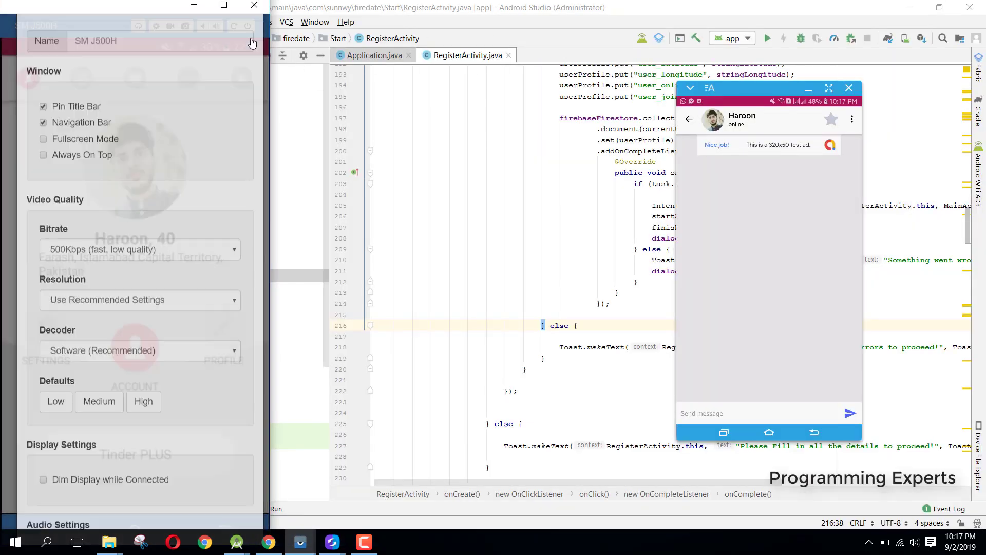
Send 'heyyy how are you?' from the second phone and view Messages on the first
{"action": "left_click", "coordinate": [752, 413]}
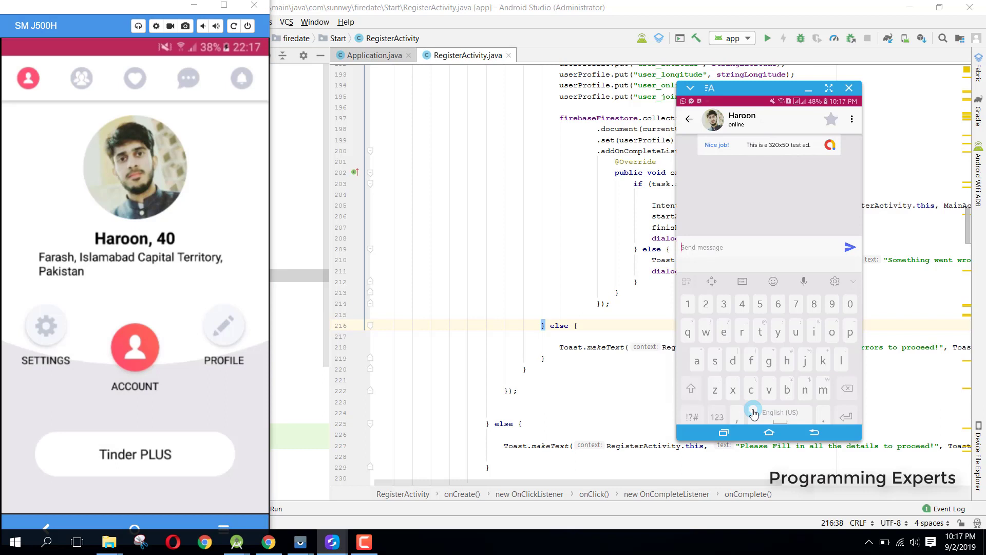
{"action": "type", "text": "heyyy how are you?"}
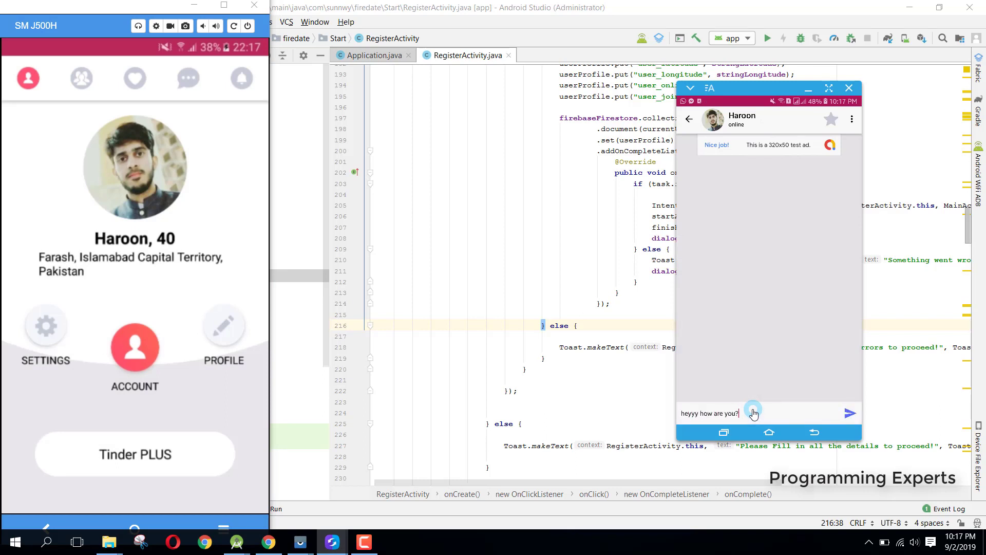
{"action": "left_click", "coordinate": [850, 414]}
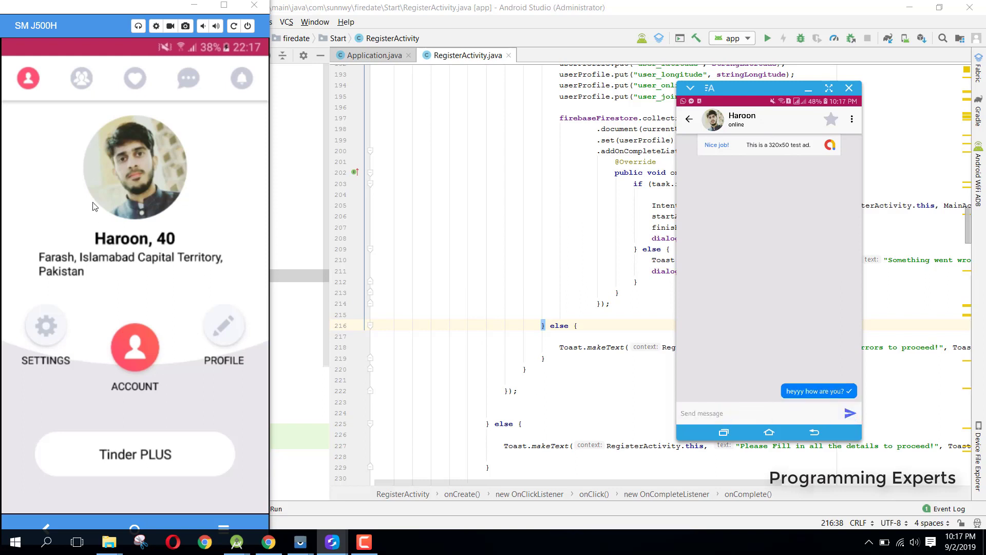
{"action": "left_click", "coordinate": [82, 78]}
{"action": "left_click", "coordinate": [195, 77]}
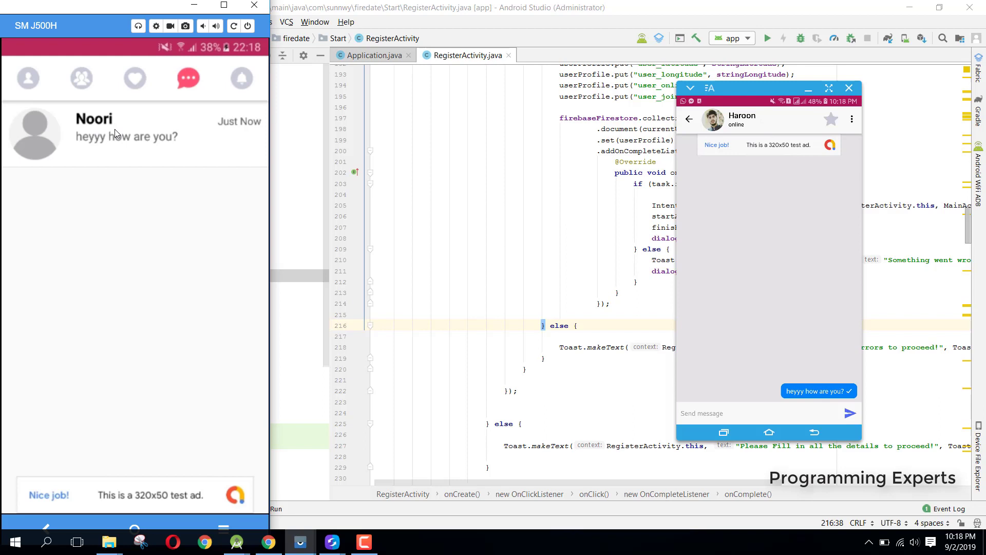
Open the conversation on the first phone and send 'hi i am fine thanks'
{"action": "left_click", "coordinate": [115, 129]}
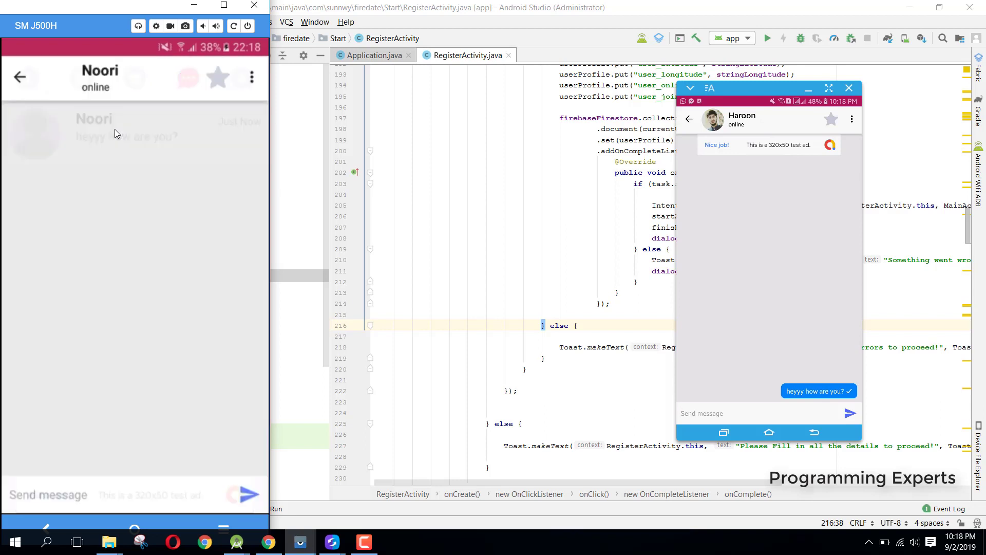
{"action": "left_click", "coordinate": [66, 493]}
{"action": "type", "text": "hi i am f"}
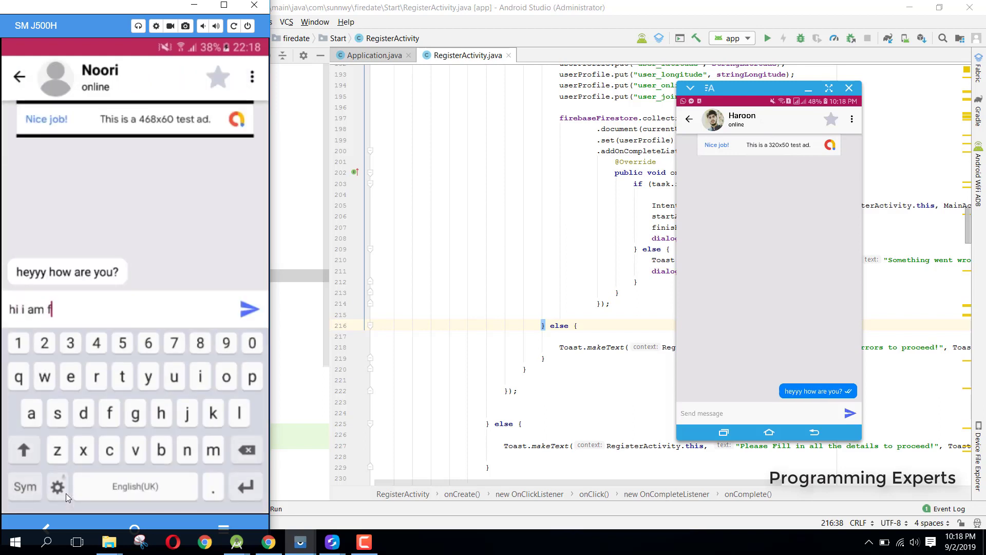
{"action": "type", "text": "ine thanks"}
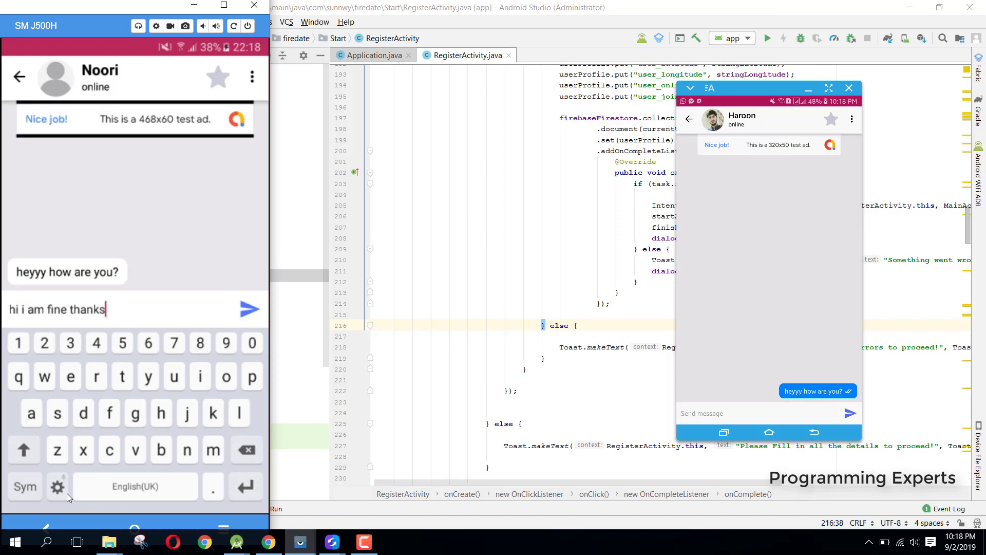
{"action": "left_click", "coordinate": [248, 311]}
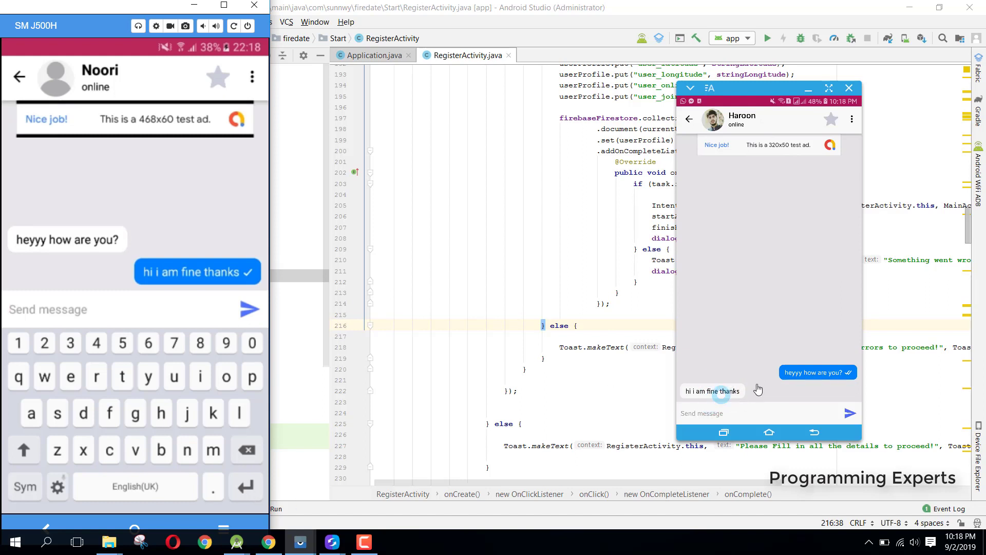
View the partner's profile on the second phone and reopen the conversation on the first
{"action": "left_click", "coordinate": [821, 432]}
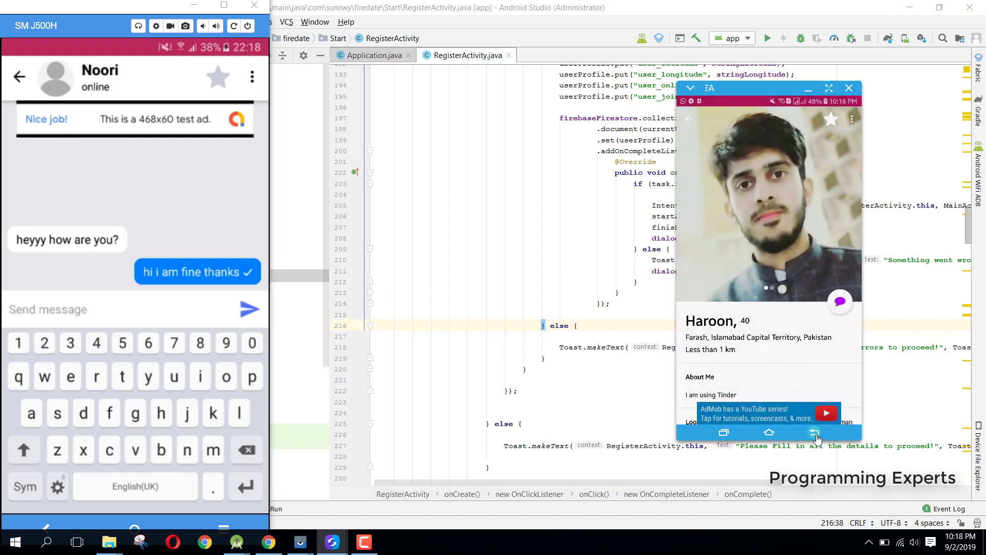
{"action": "left_click", "coordinate": [19, 76]}
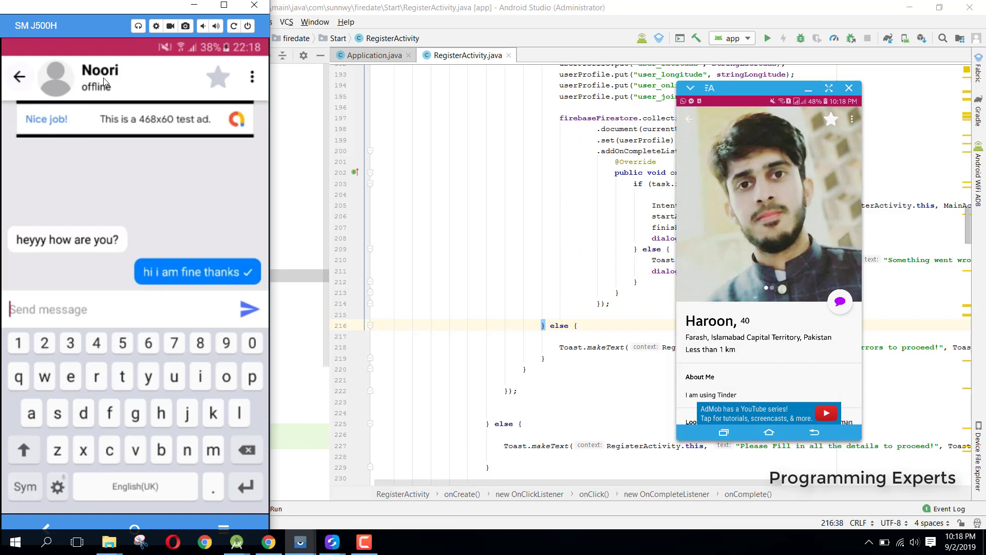
{"action": "left_click", "coordinate": [119, 127]}
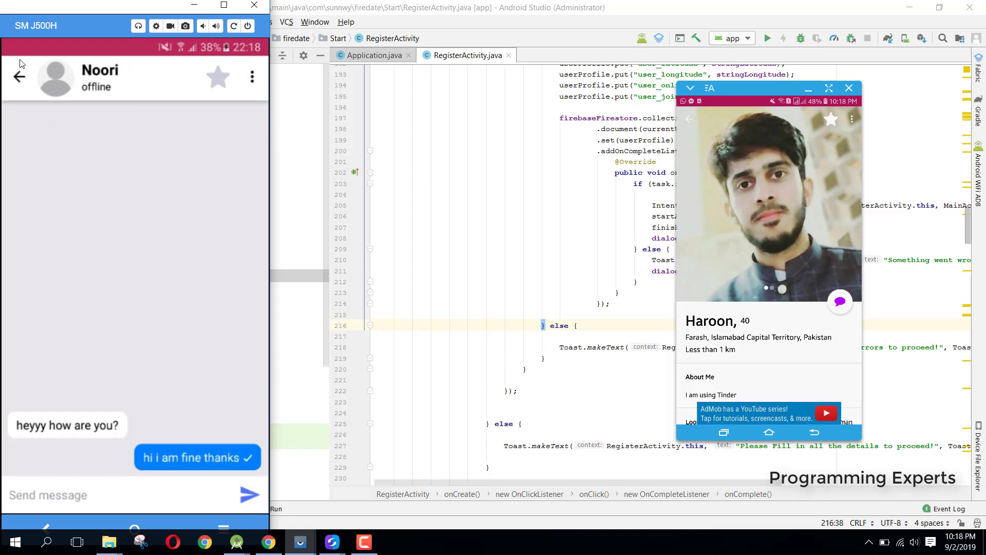
{"action": "left_click", "coordinate": [839, 302]}
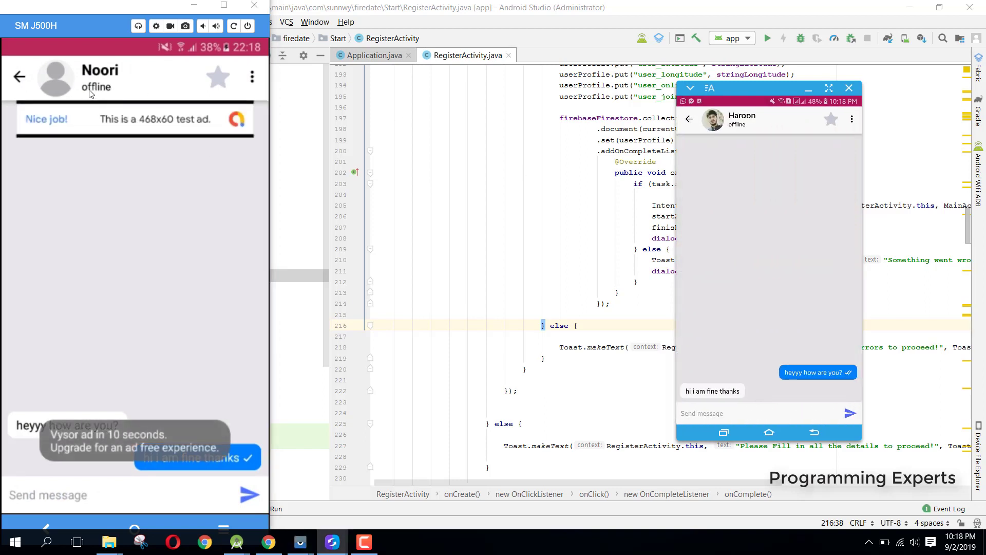
{"action": "left_click", "coordinate": [21, 78]}
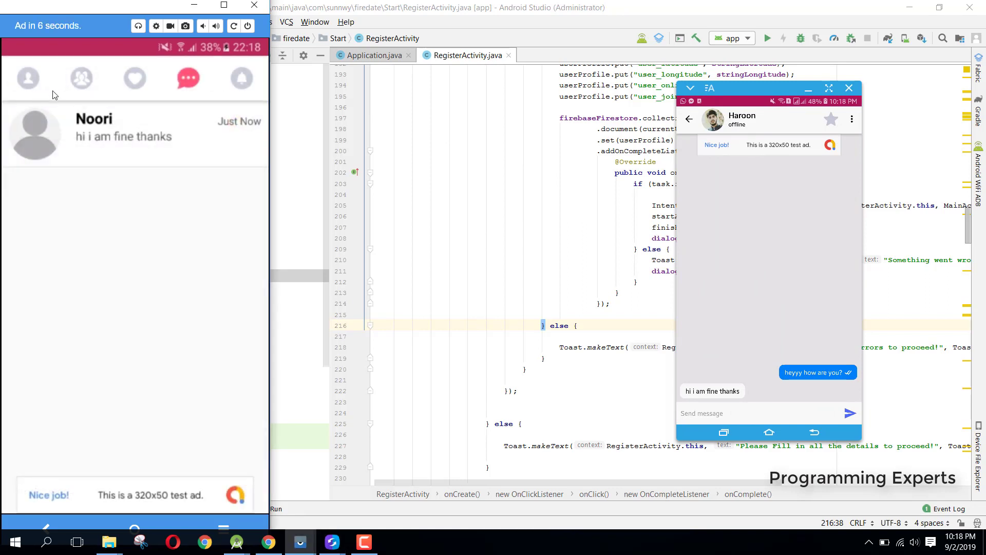
{"action": "left_click", "coordinate": [113, 144]}
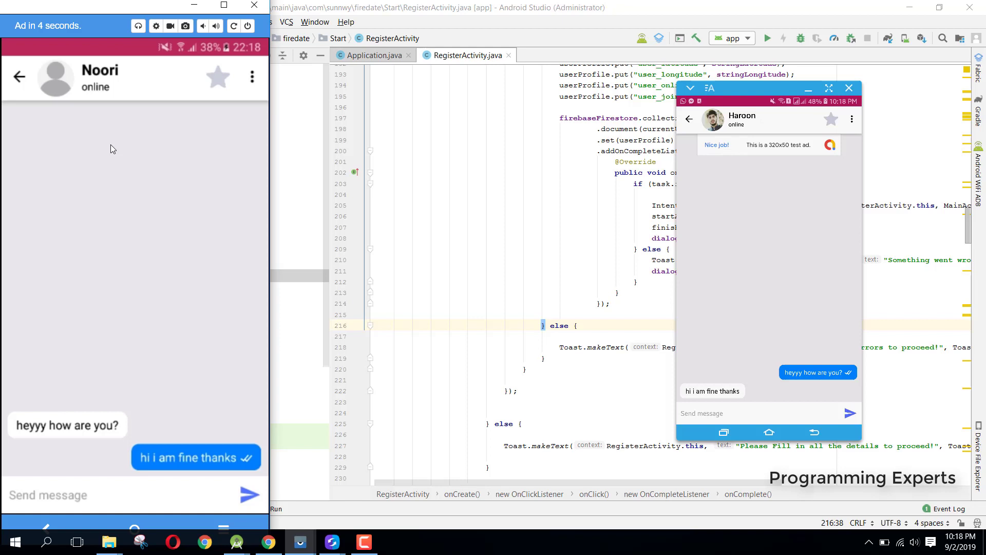
{"action": "left_click", "coordinate": [21, 77]}
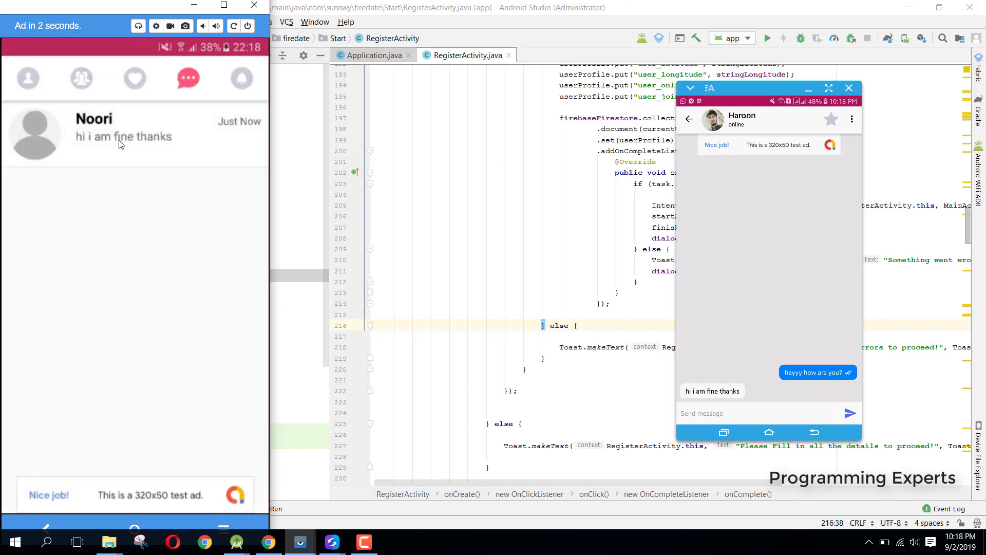
{"action": "left_click", "coordinate": [124, 147]}
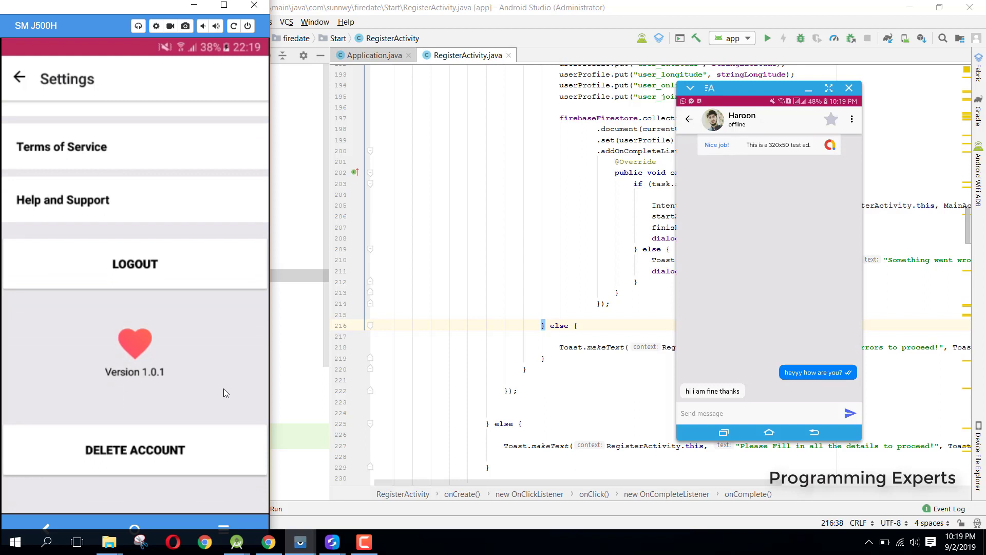
On the second phone, go through Discover, Favourites, Messages and Notifications, ending on Account
{"action": "left_click", "coordinate": [815, 433]}
{"action": "left_click", "coordinate": [814, 433]}
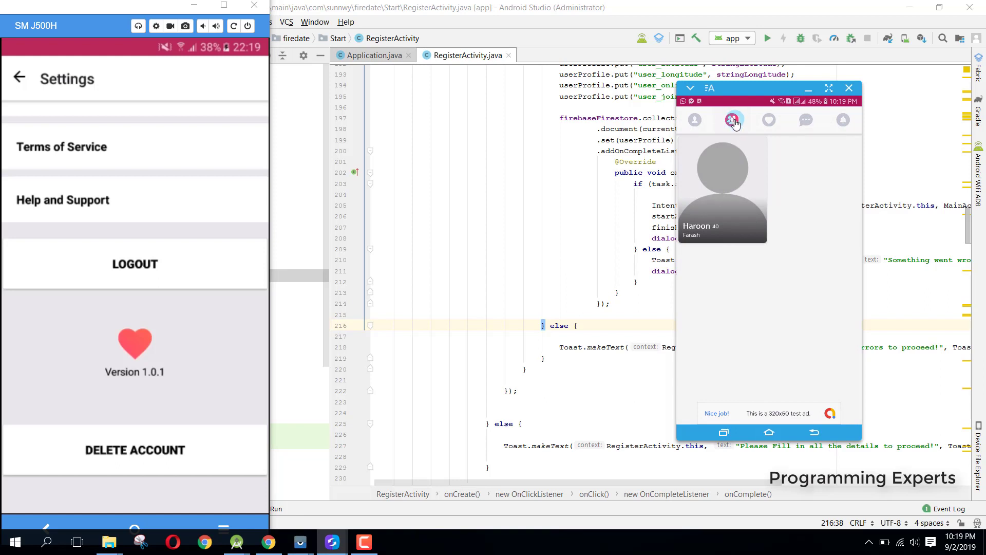
{"action": "left_click", "coordinate": [769, 120]}
{"action": "left_click", "coordinate": [808, 120]}
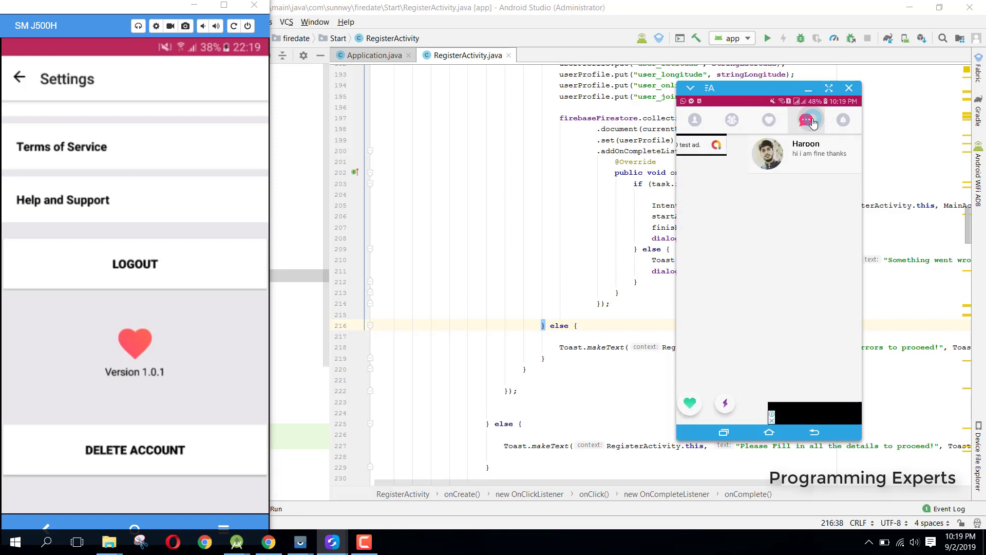
{"action": "left_click", "coordinate": [843, 119]}
{"action": "left_click", "coordinate": [749, 268]}
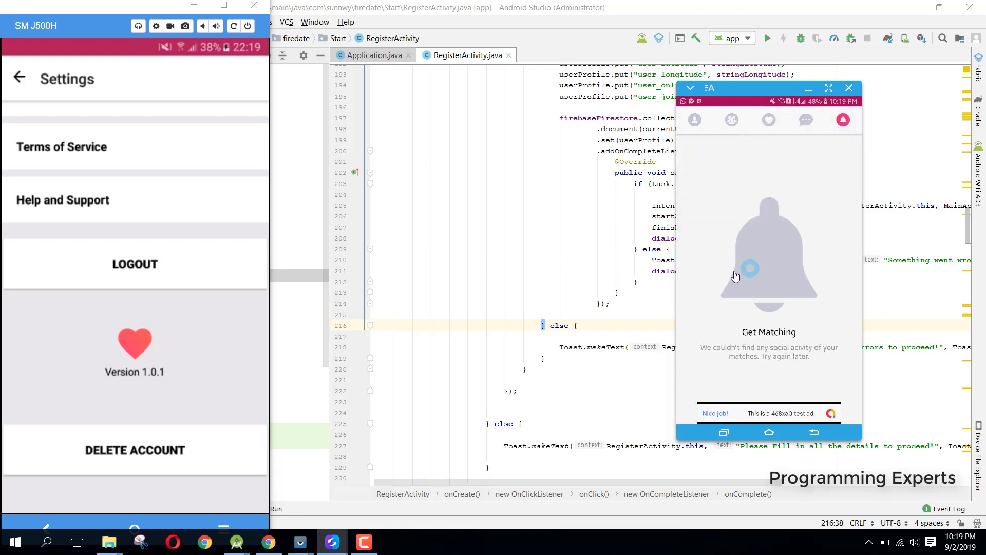
{"action": "left_click_drag", "start_coordinate": [735, 277], "coordinate": [810, 269]}
{"action": "left_click", "coordinate": [694, 120]}
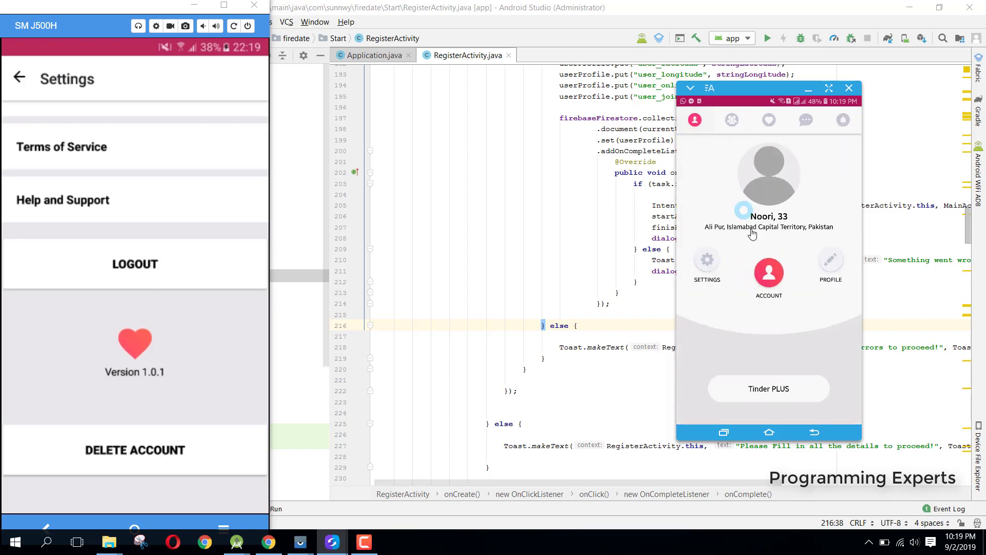
Upload and crop the gallery photo of the woman with glasses into the first profile slot
{"action": "left_click", "coordinate": [832, 266]}
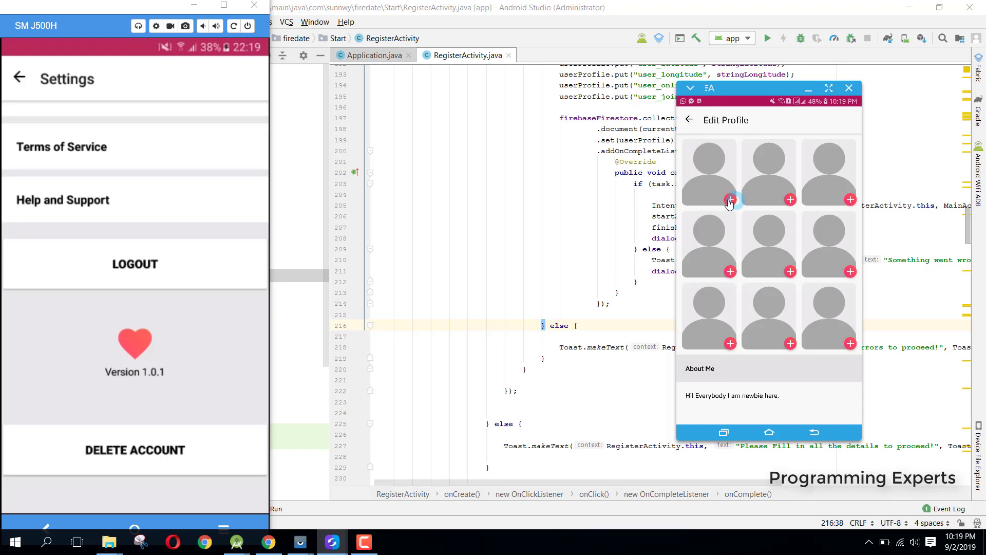
{"action": "left_click_drag", "start_coordinate": [726, 286], "coordinate": [737, 204]}
{"action": "scroll", "coordinate": [737, 204], "scroll_direction": "up", "scroll_amount": 2}
{"action": "scroll", "coordinate": [729, 215], "scroll_direction": "down", "scroll_amount": 2}
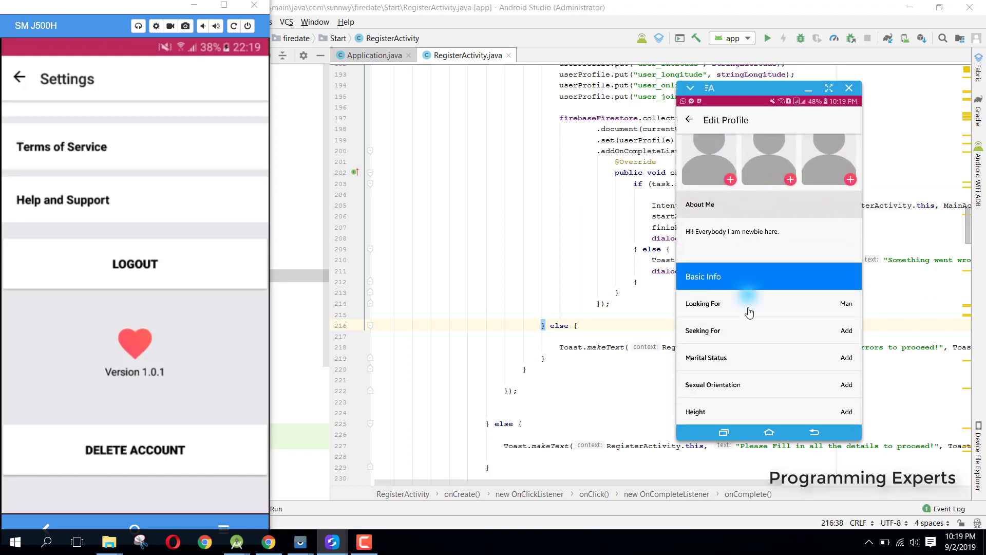
{"action": "scroll", "coordinate": [730, 217], "scroll_direction": "up", "scroll_amount": 2}
{"action": "left_click", "coordinate": [730, 202]}
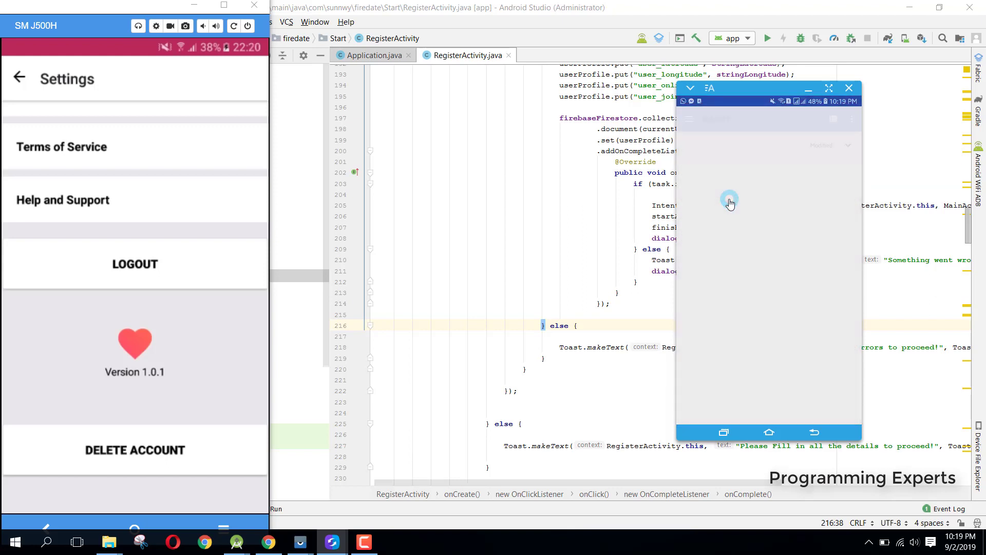
{"action": "left_click", "coordinate": [690, 120]}
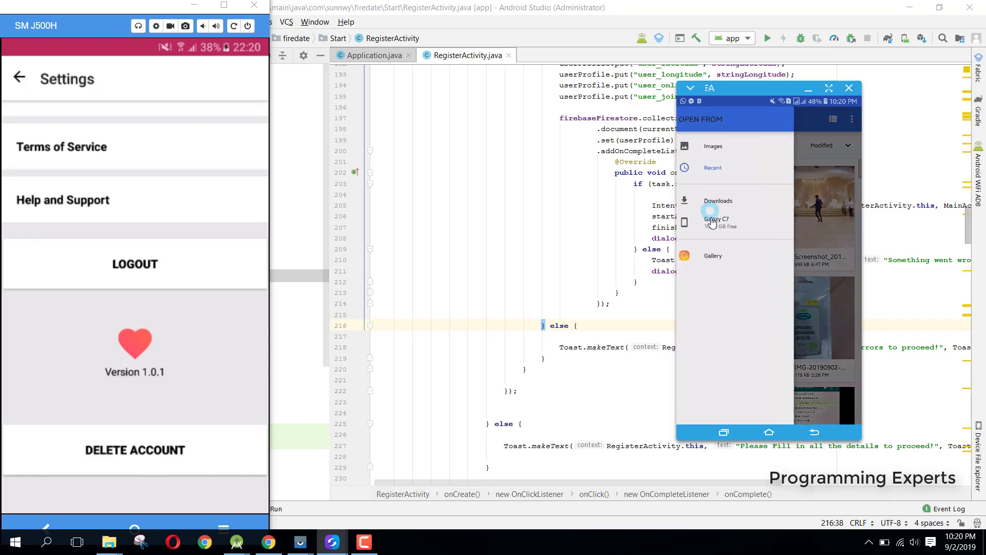
{"action": "left_click", "coordinate": [717, 255]}
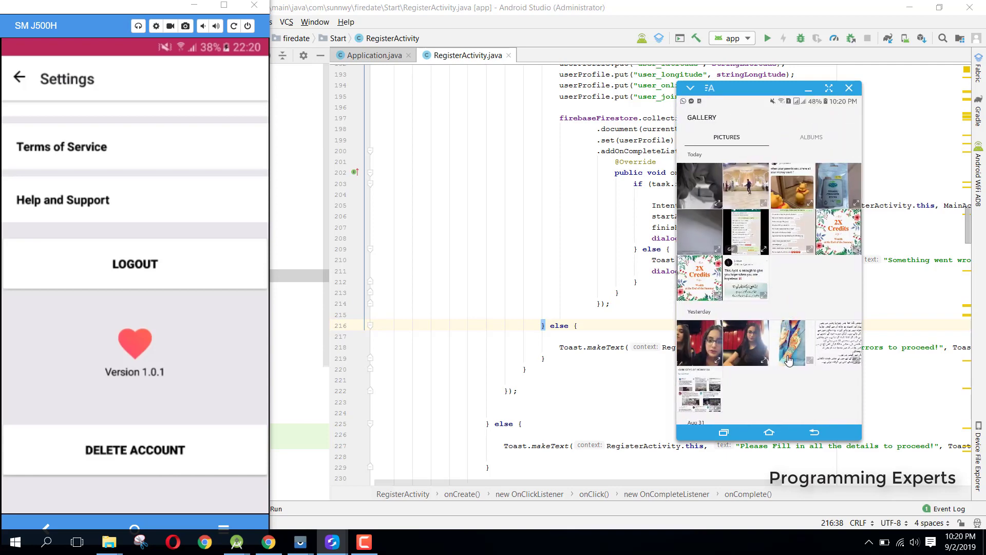
{"action": "scroll", "coordinate": [759, 309], "scroll_direction": "down", "scroll_amount": 1}
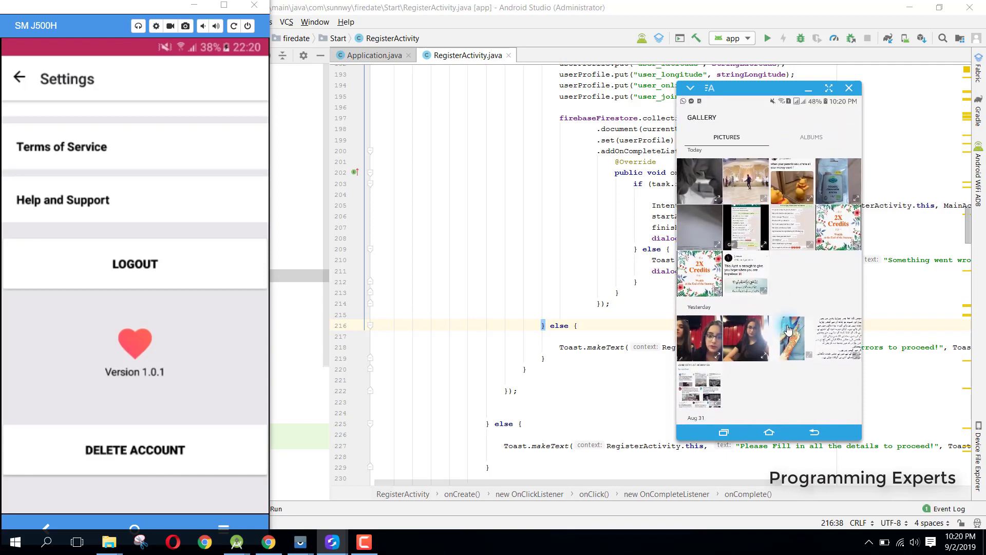
{"action": "left_click", "coordinate": [749, 327]}
{"action": "left_click_drag", "start_coordinate": [798, 264], "coordinate": [799, 252]}
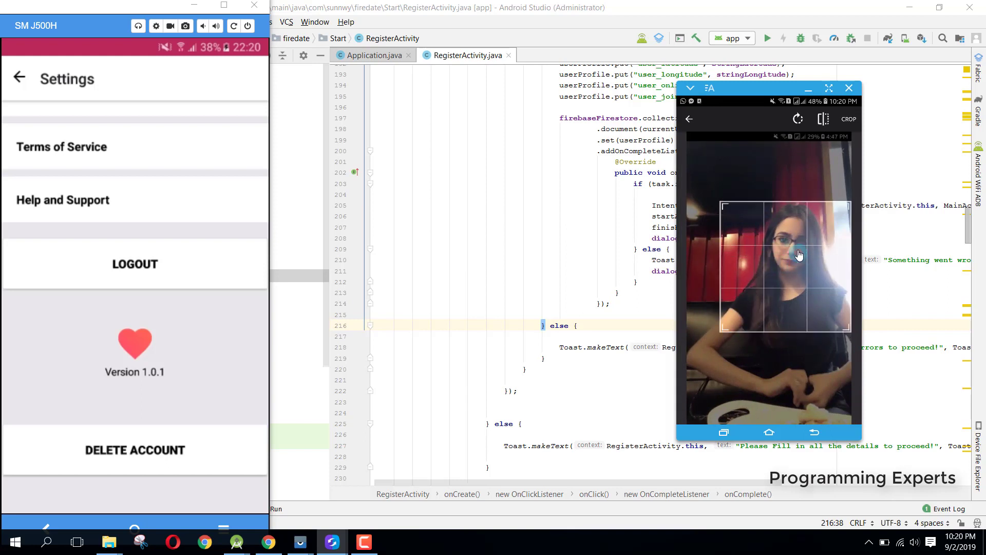
{"action": "left_click", "coordinate": [848, 119]}
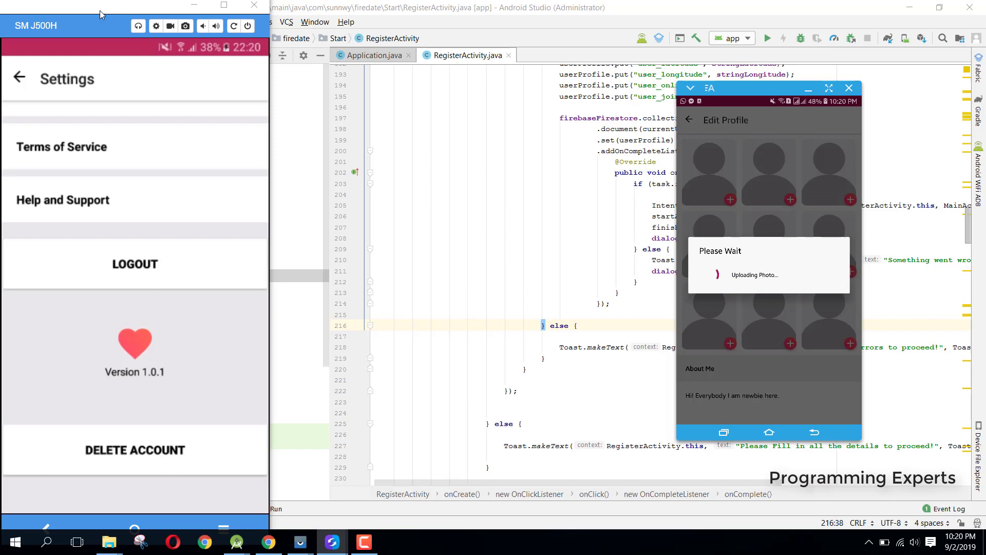
Move the first phone's window right, leave Settings, and show Discover new users
{"action": "left_click_drag", "start_coordinate": [100, 14], "coordinate": [402, 28]}
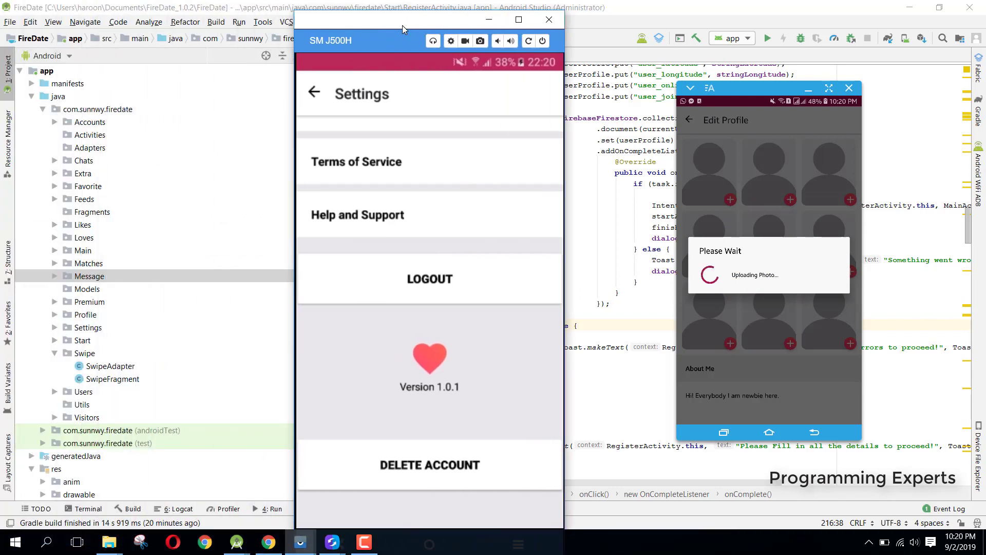
{"action": "left_click", "coordinate": [313, 92]}
{"action": "left_click", "coordinate": [375, 92]}
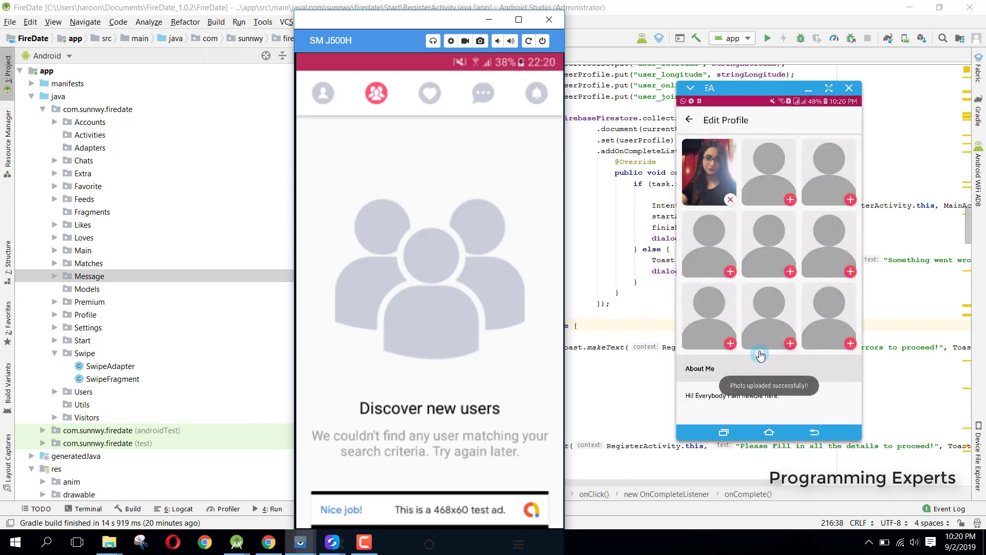
{"action": "left_click_drag", "start_coordinate": [759, 354], "coordinate": [781, 236]}
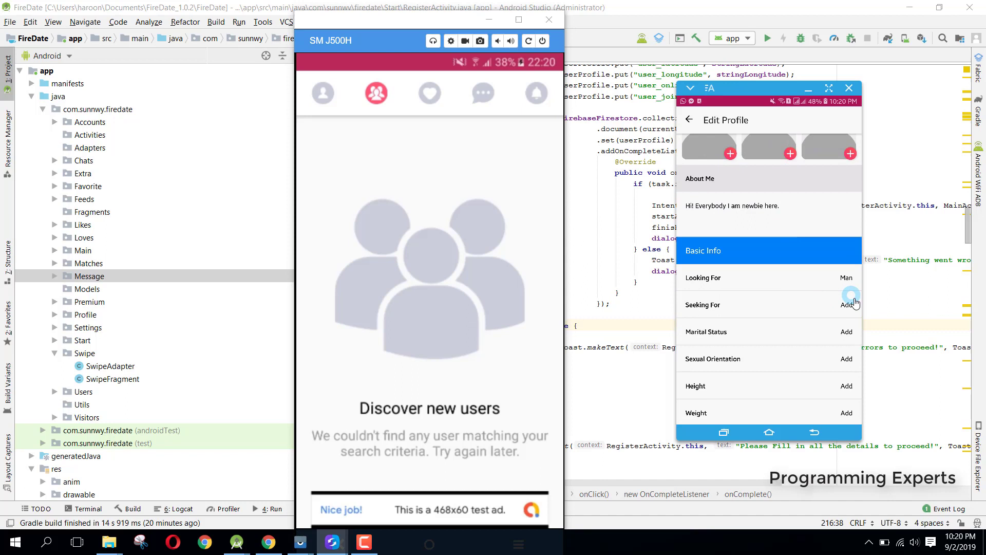
Set Looking For to Man and Woman and Seeking For to Romance/Dating
{"action": "left_click", "coordinate": [845, 280]}
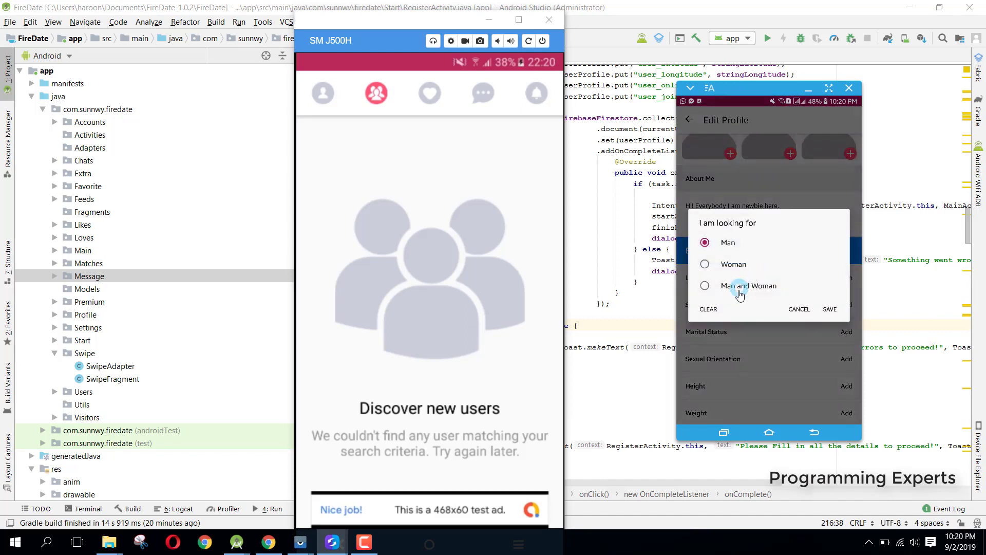
{"action": "left_click", "coordinate": [740, 295]}
{"action": "left_click", "coordinate": [830, 309]}
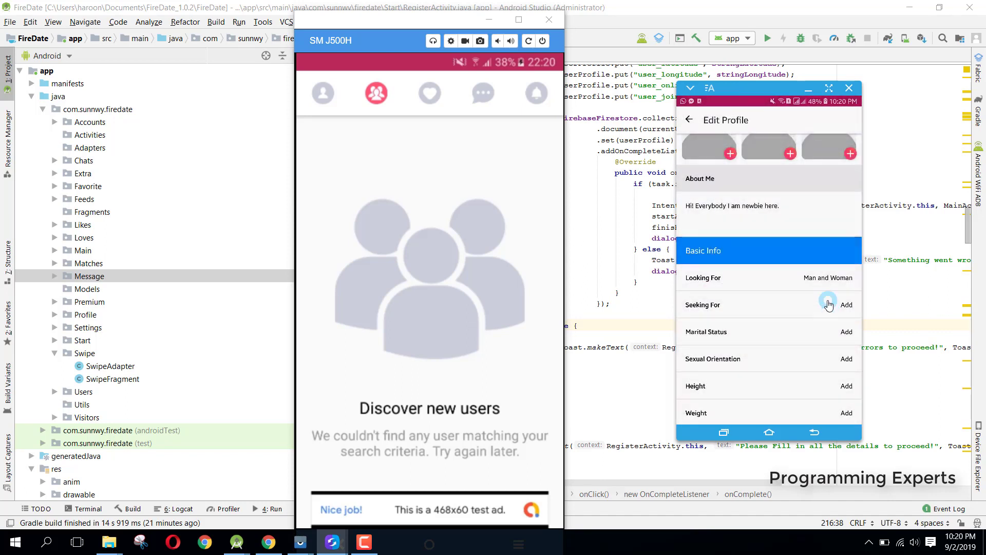
{"action": "left_click", "coordinate": [828, 305]}
{"action": "left_click", "coordinate": [739, 266]}
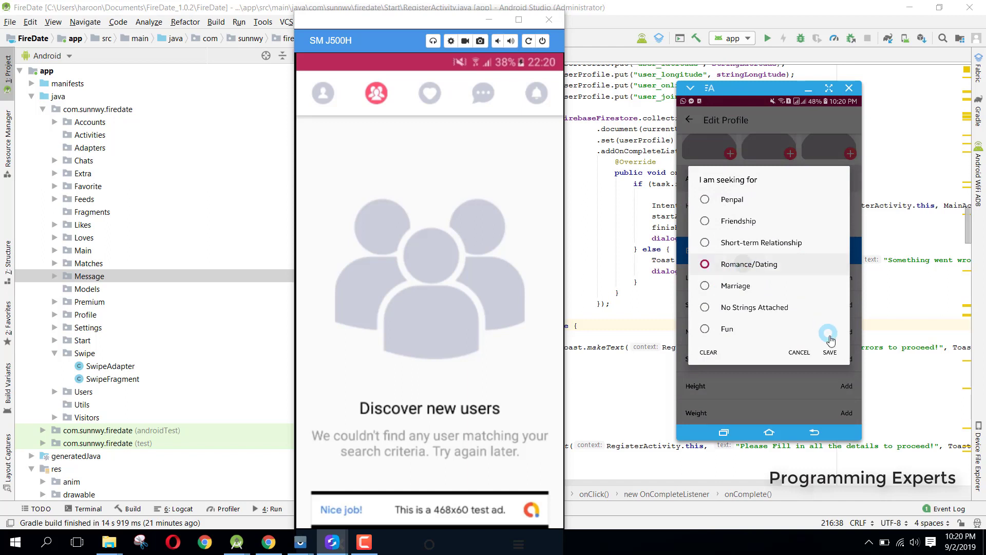
{"action": "left_click", "coordinate": [830, 352]}
Set Marital Status to Married and Sexual Orientation to Bisexual
{"action": "left_click", "coordinate": [812, 342]}
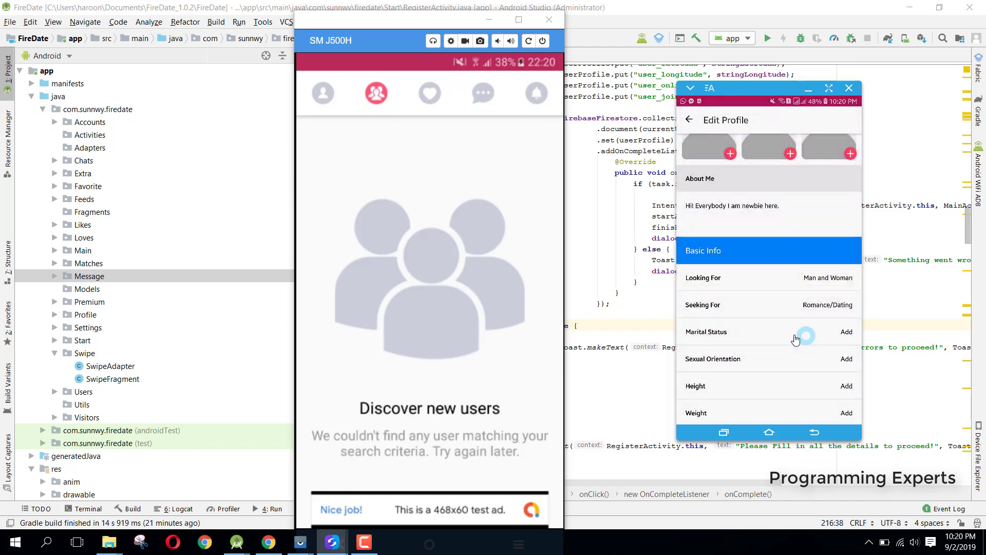
{"action": "left_click", "coordinate": [734, 255]}
{"action": "left_click", "coordinate": [828, 321]}
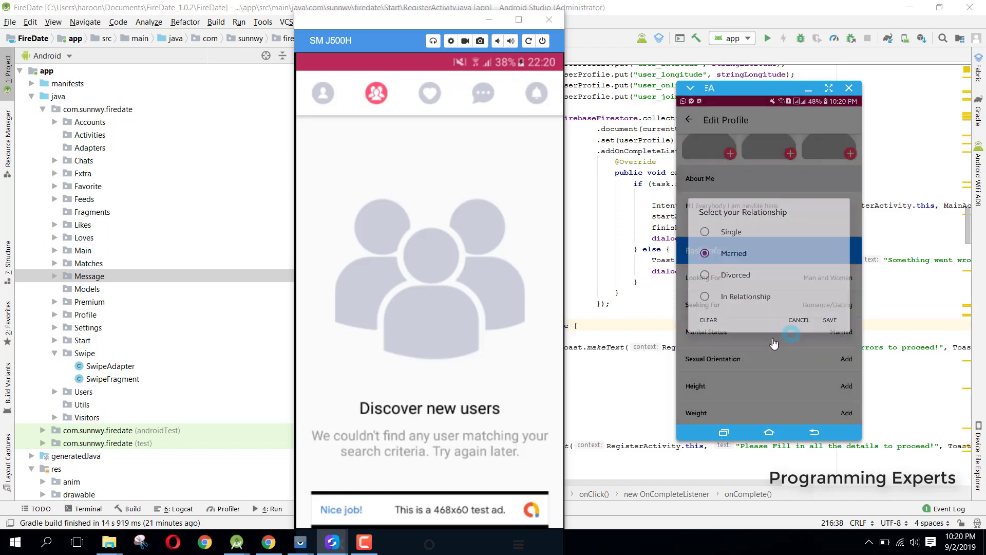
{"action": "left_click", "coordinate": [744, 352]}
{"action": "left_click", "coordinate": [715, 287]}
{"action": "left_click", "coordinate": [830, 309]}
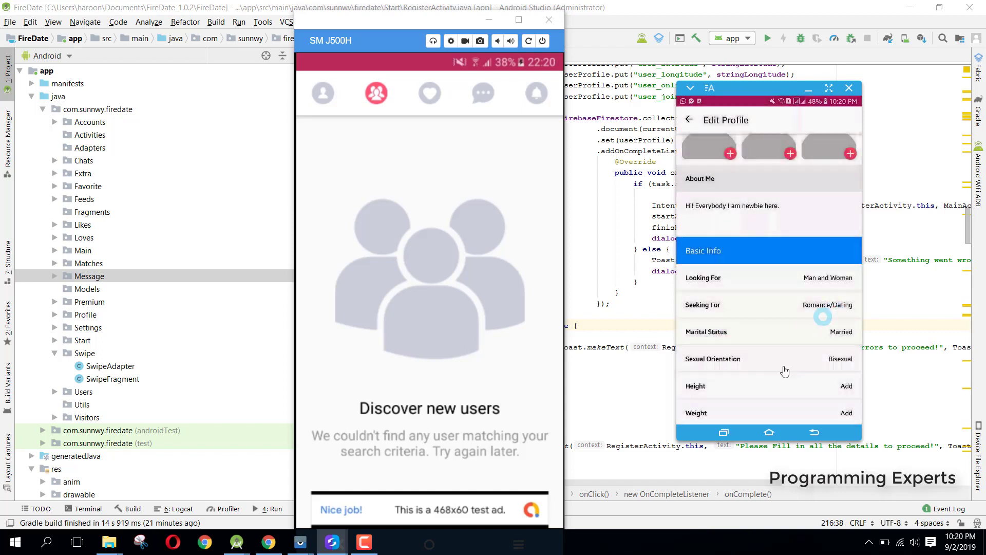
Set the height to 190cm
{"action": "left_click", "coordinate": [760, 386]}
{"action": "left_click_drag", "start_coordinate": [708, 276], "coordinate": [776, 298]}
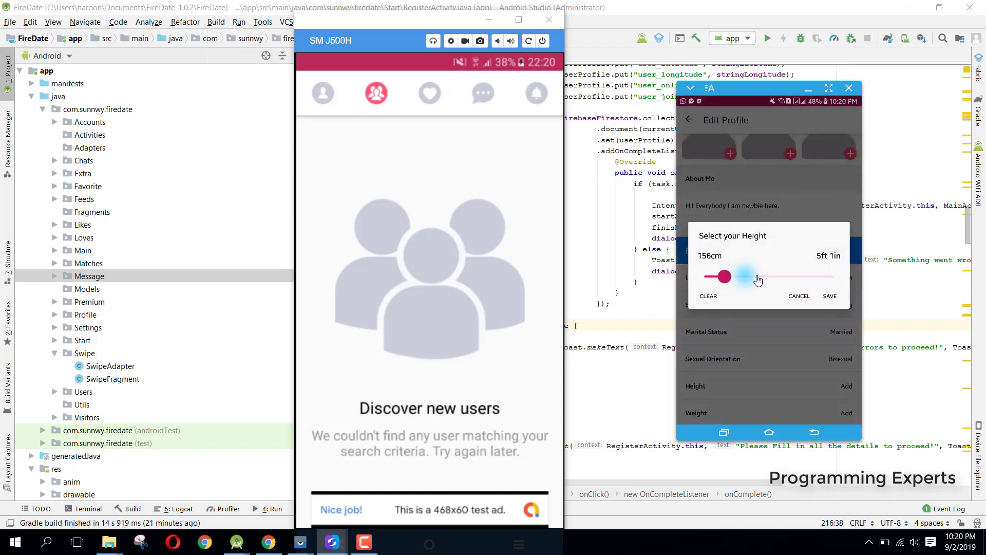
{"action": "left_click", "coordinate": [830, 297]}
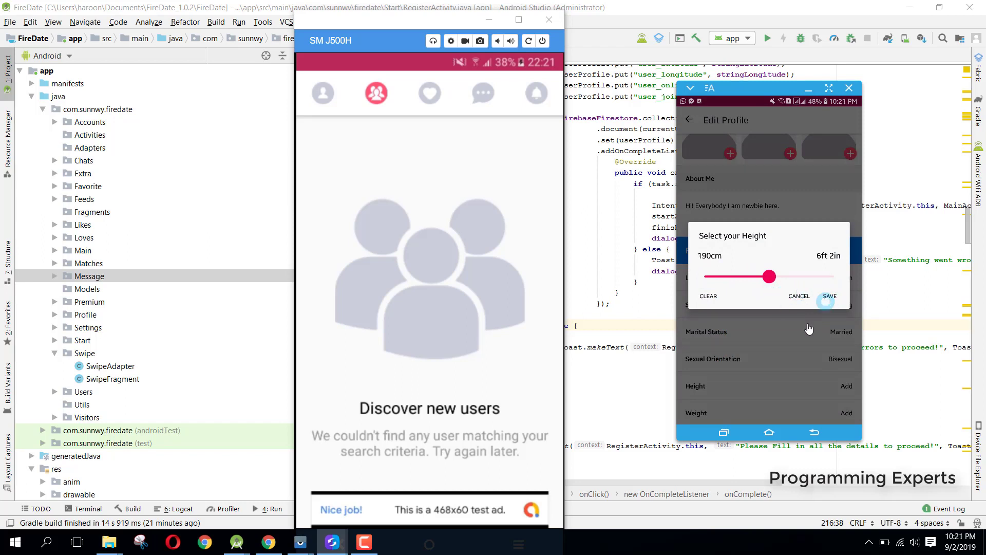
{"action": "left_click", "coordinate": [750, 385]}
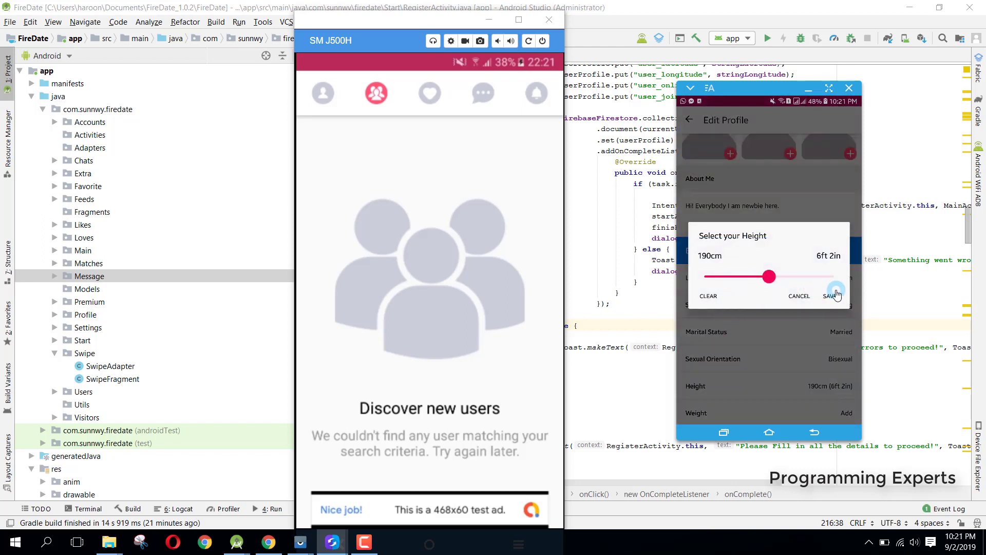
{"action": "left_click", "coordinate": [804, 349]}
{"action": "scroll", "coordinate": [804, 343], "scroll_direction": "down", "scroll_amount": 2}
{"action": "scroll", "coordinate": [806, 345], "scroll_direction": "down", "scroll_amount": 1}
{"action": "scroll", "coordinate": [802, 352], "scroll_direction": "down", "scroll_amount": 1}
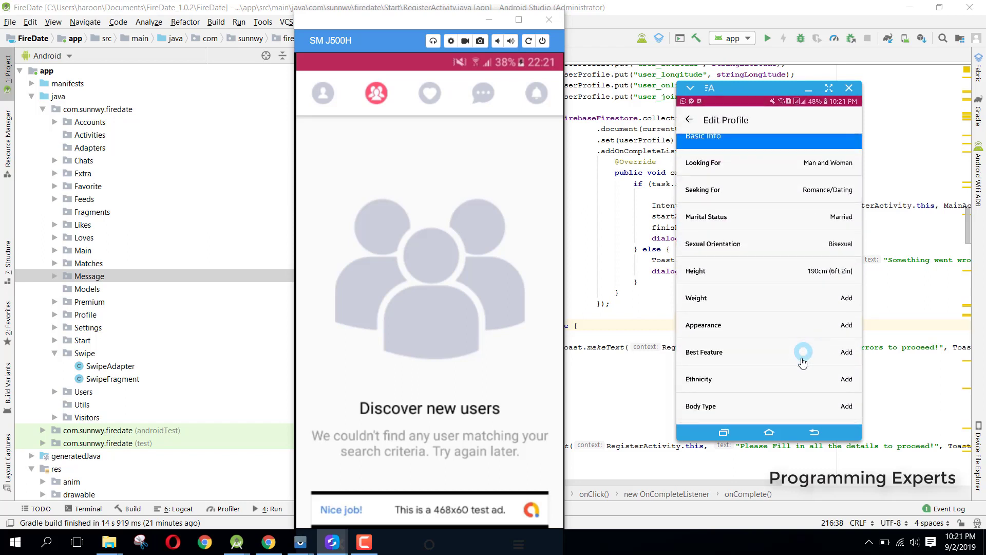
Set Best Feature to My Eyes and Body Type to Toned
{"action": "left_click", "coordinate": [798, 354]}
{"action": "left_click", "coordinate": [746, 232]}
{"action": "left_click", "coordinate": [830, 381]}
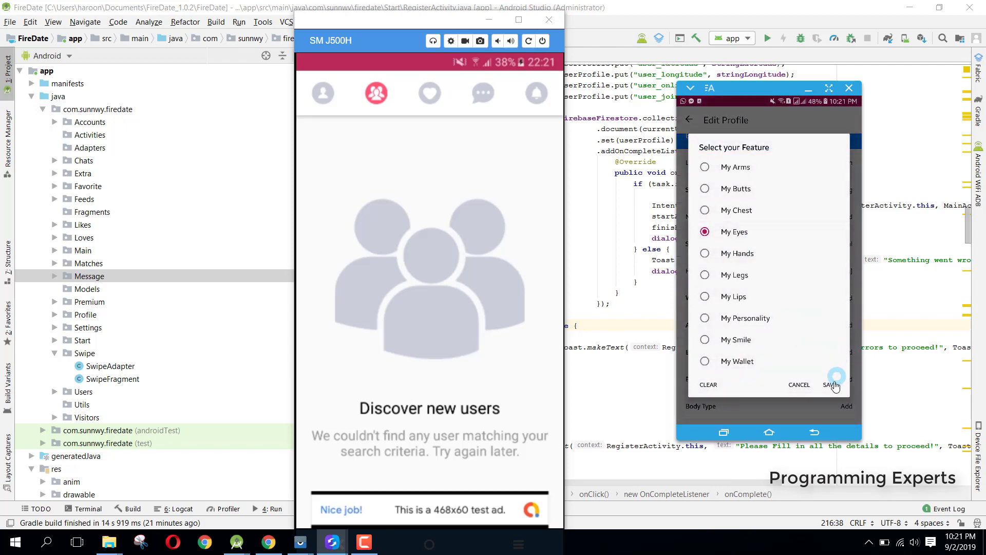
{"action": "left_click", "coordinate": [756, 406]}
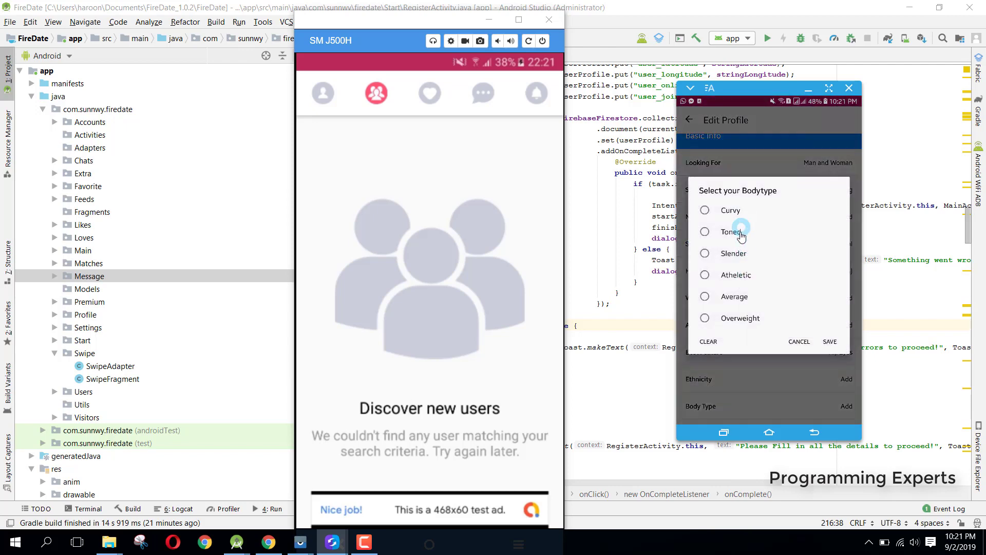
{"action": "left_click", "coordinate": [831, 344]}
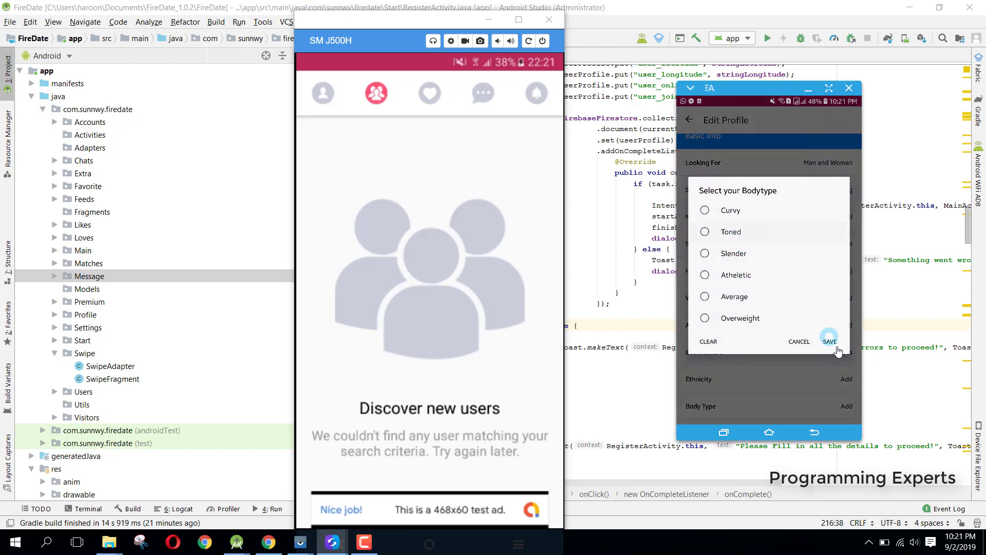
Save Toned as the body type, then browse the Swipe, Discover and Profile screens
{"action": "left_click", "coordinate": [694, 122]}
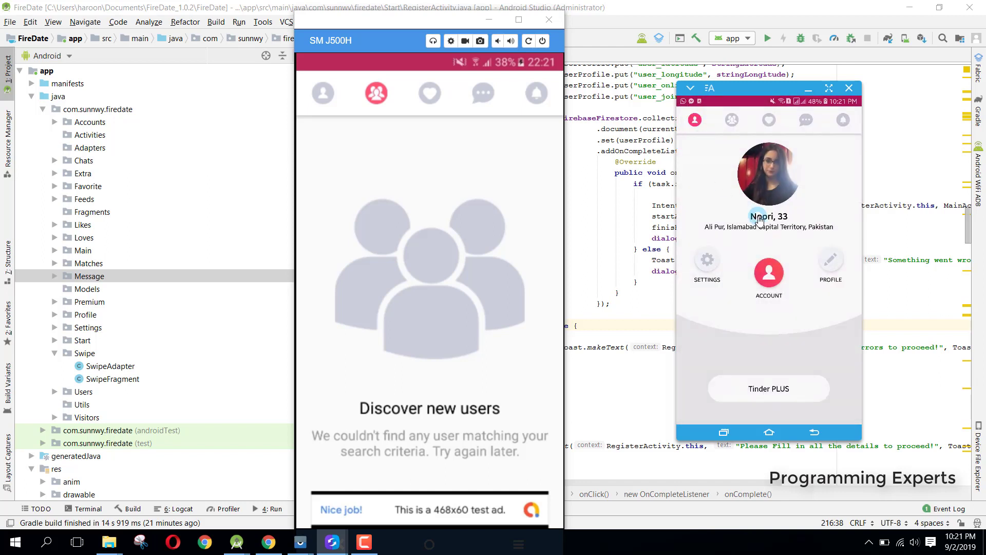
{"action": "left_click", "coordinate": [431, 93]}
{"action": "left_click", "coordinate": [385, 94]}
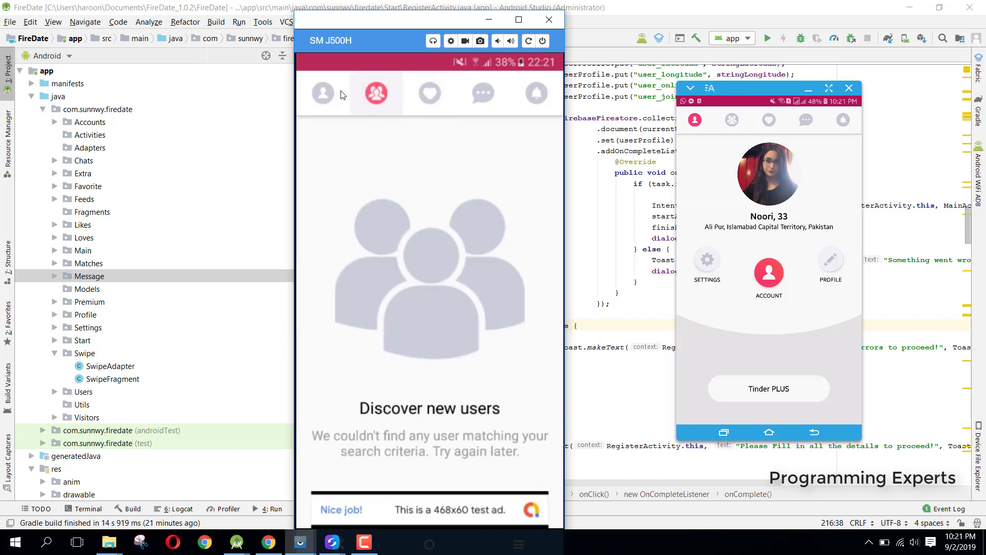
{"action": "left_click", "coordinate": [330, 91]}
{"action": "left_click", "coordinate": [383, 92]}
{"action": "left_click", "coordinate": [435, 93]}
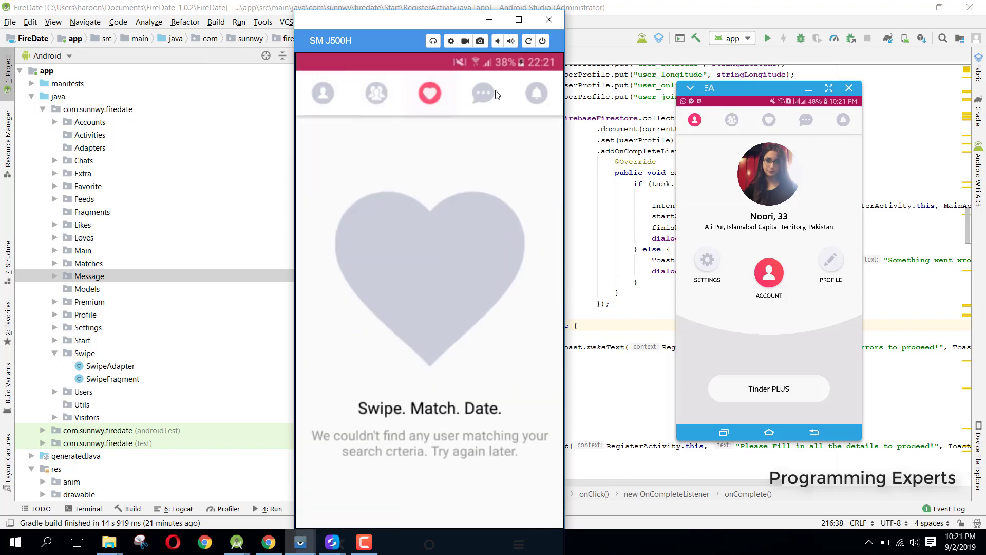
On the first phone, open Noori's full profile from the match conversation in Chats
{"action": "left_click", "coordinate": [493, 93]}
{"action": "left_click", "coordinate": [400, 146]}
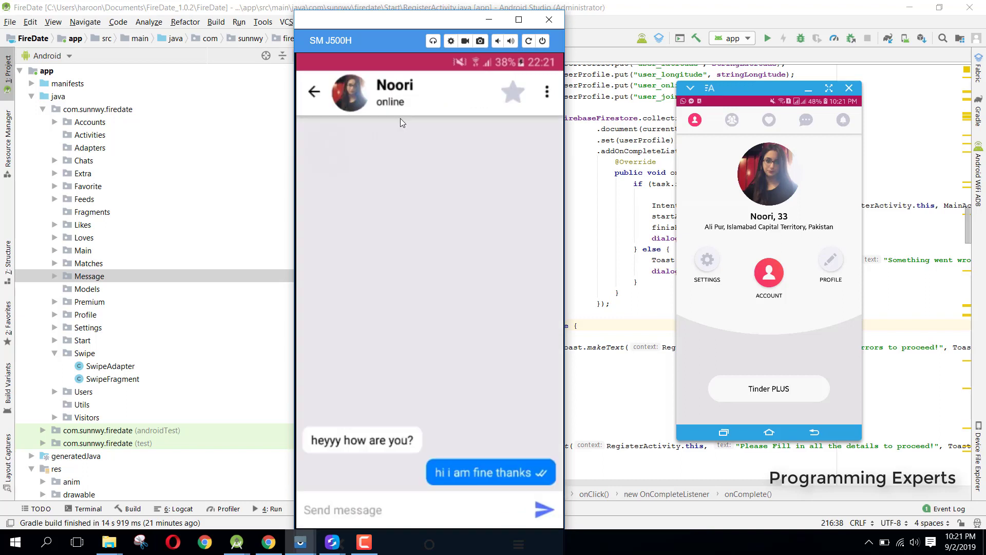
{"action": "left_click", "coordinate": [395, 93]}
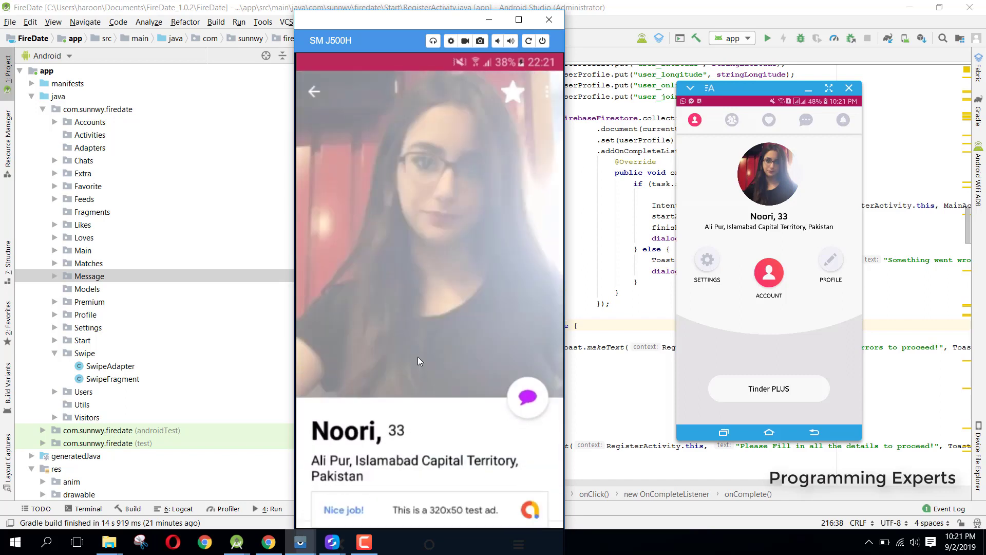
{"action": "scroll", "coordinate": [375, 386], "scroll_direction": "down", "scroll_amount": 2}
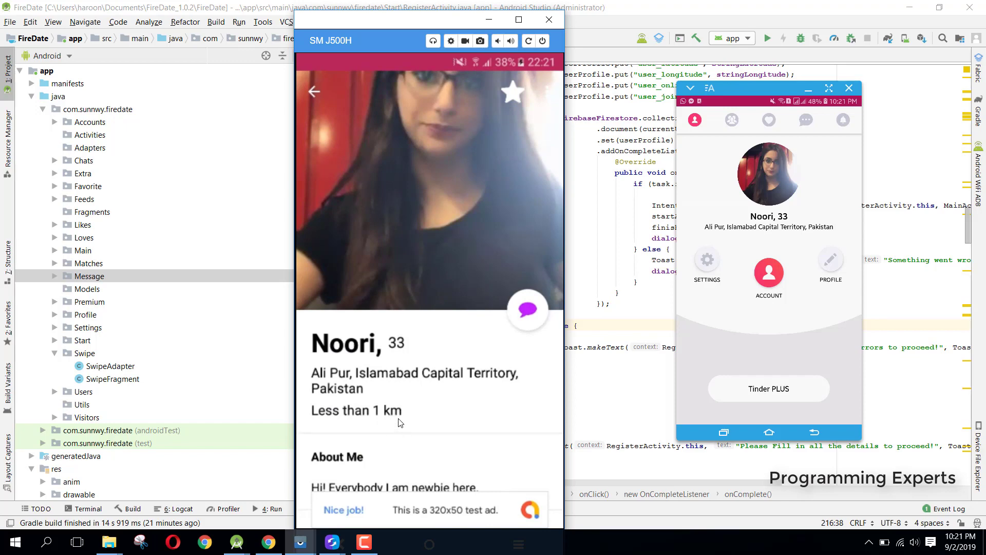
{"action": "scroll", "coordinate": [422, 422], "scroll_direction": "down", "scroll_amount": 5}
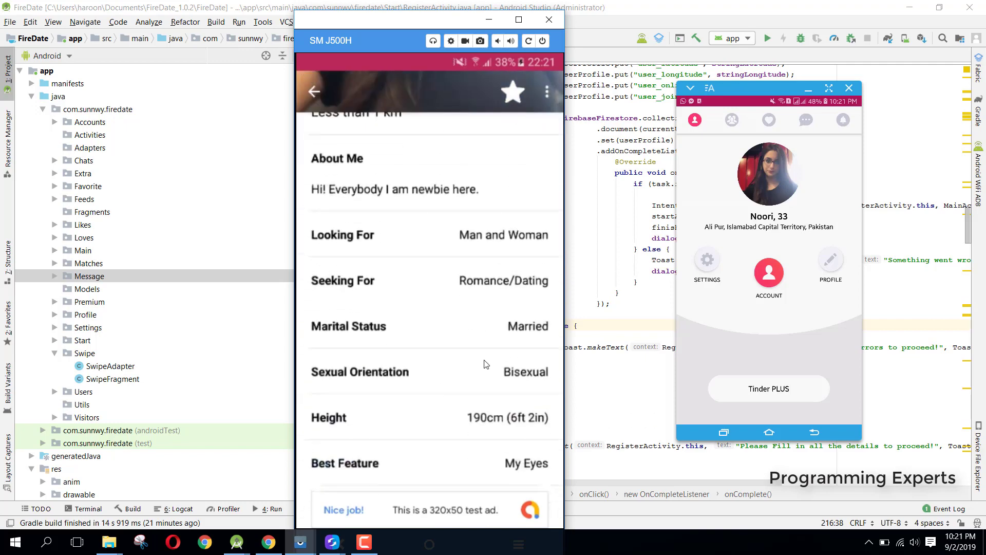
{"action": "scroll", "coordinate": [496, 392], "scroll_direction": "up", "scroll_amount": 3}
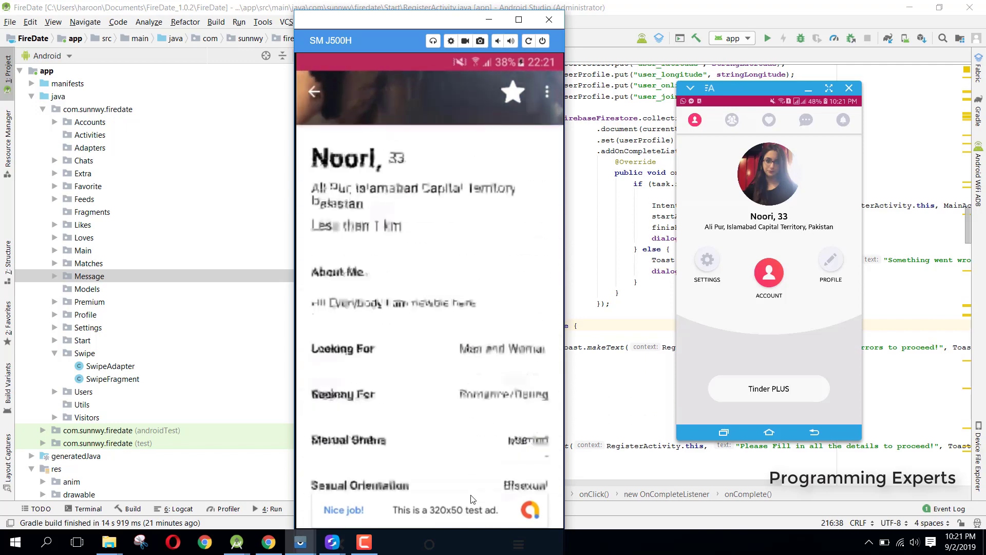
{"action": "scroll", "coordinate": [508, 105], "scroll_direction": "up", "scroll_amount": 3}
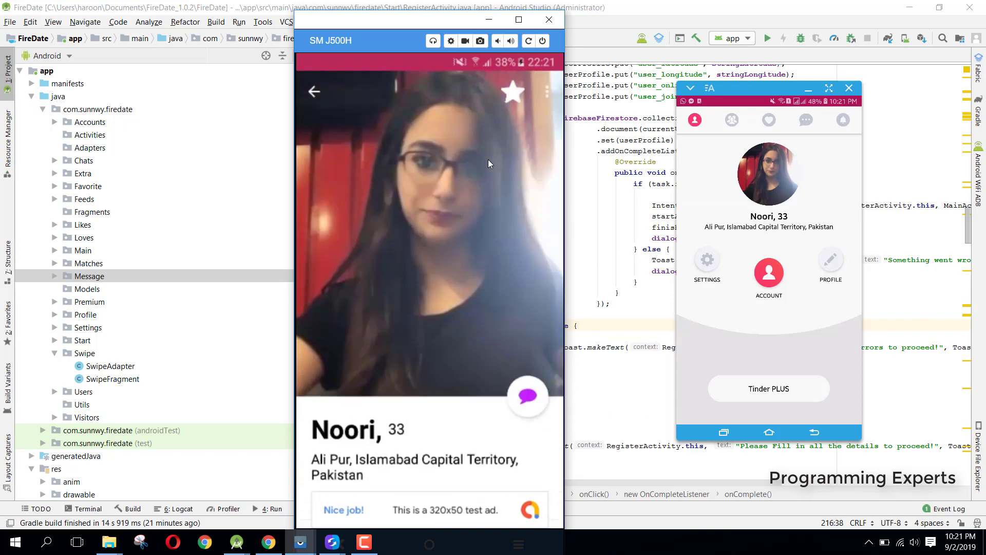
Add Noori to favourites, dismiss the block and report options, and nudge the second phone's window
{"action": "left_click", "coordinate": [516, 90]}
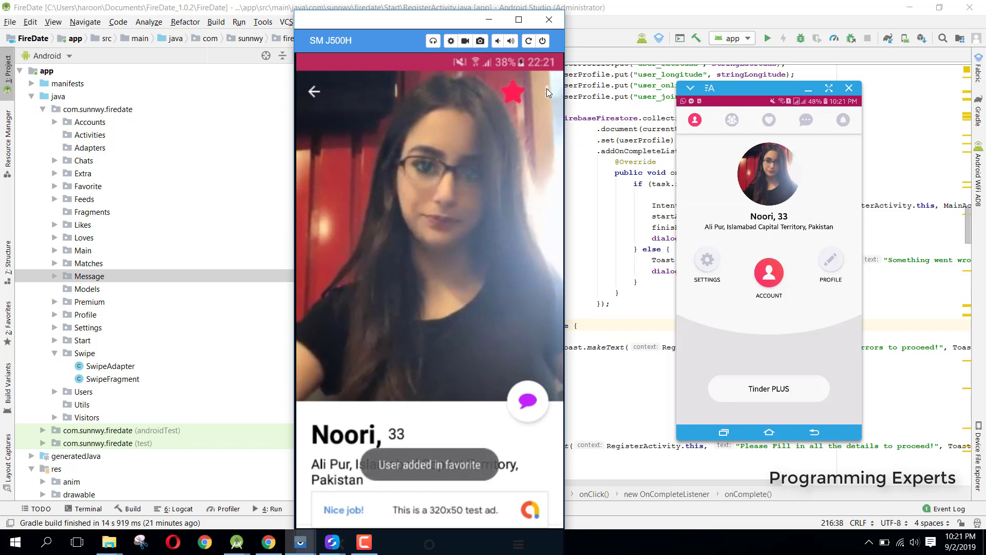
{"action": "left_click", "coordinate": [546, 89]}
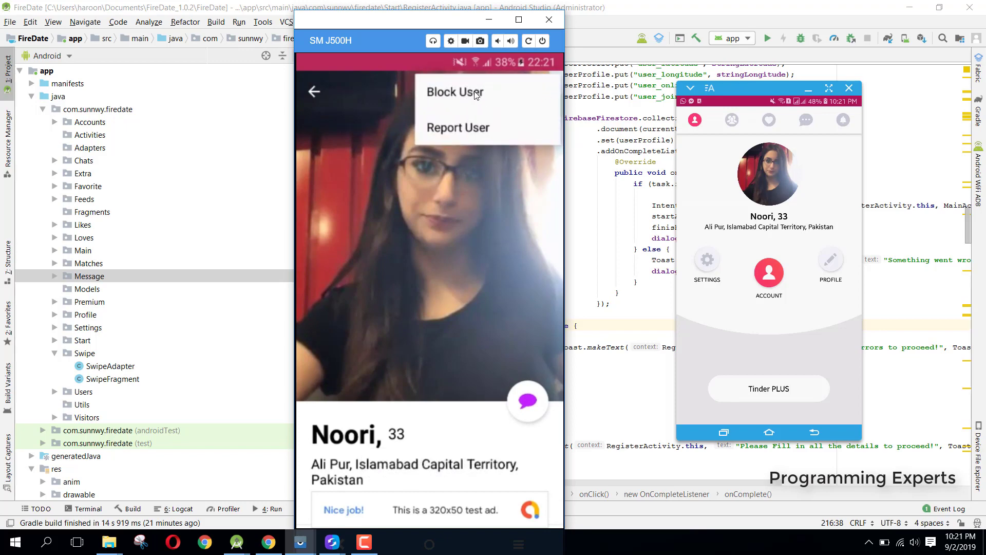
{"action": "left_click", "coordinate": [360, 158]}
{"action": "left_click_drag", "start_coordinate": [764, 87], "coordinate": [751, 79]}
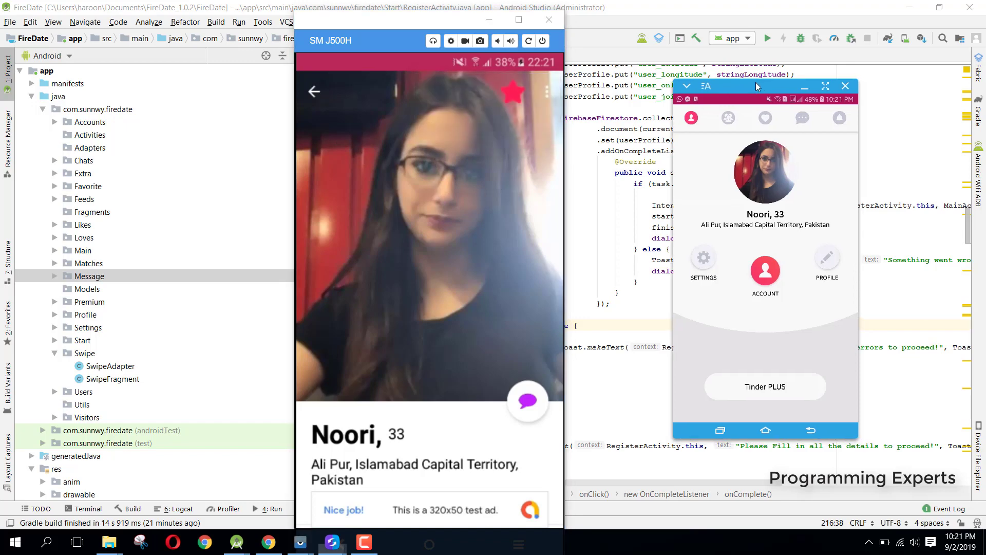